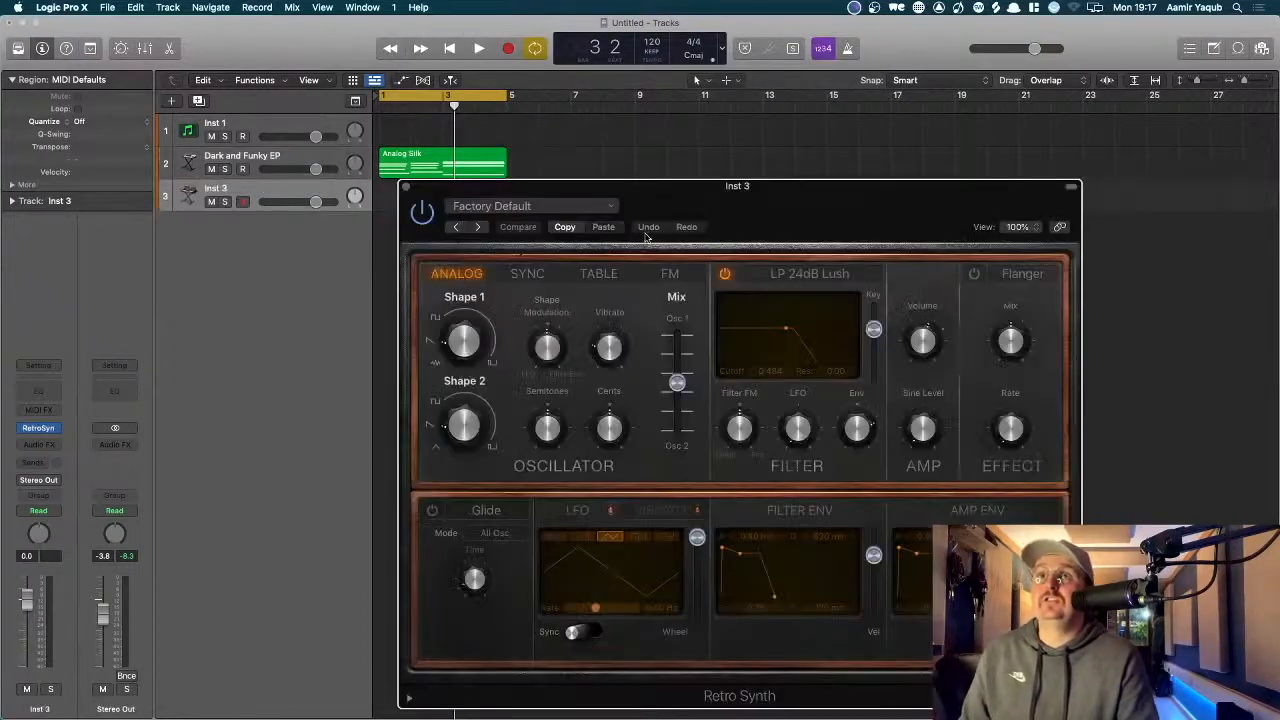
- Move the synth window up over the track headers and set the oscillator Mix fully to Osc 1 (0.00)
left_click_drag(692, 208, 619, 117)
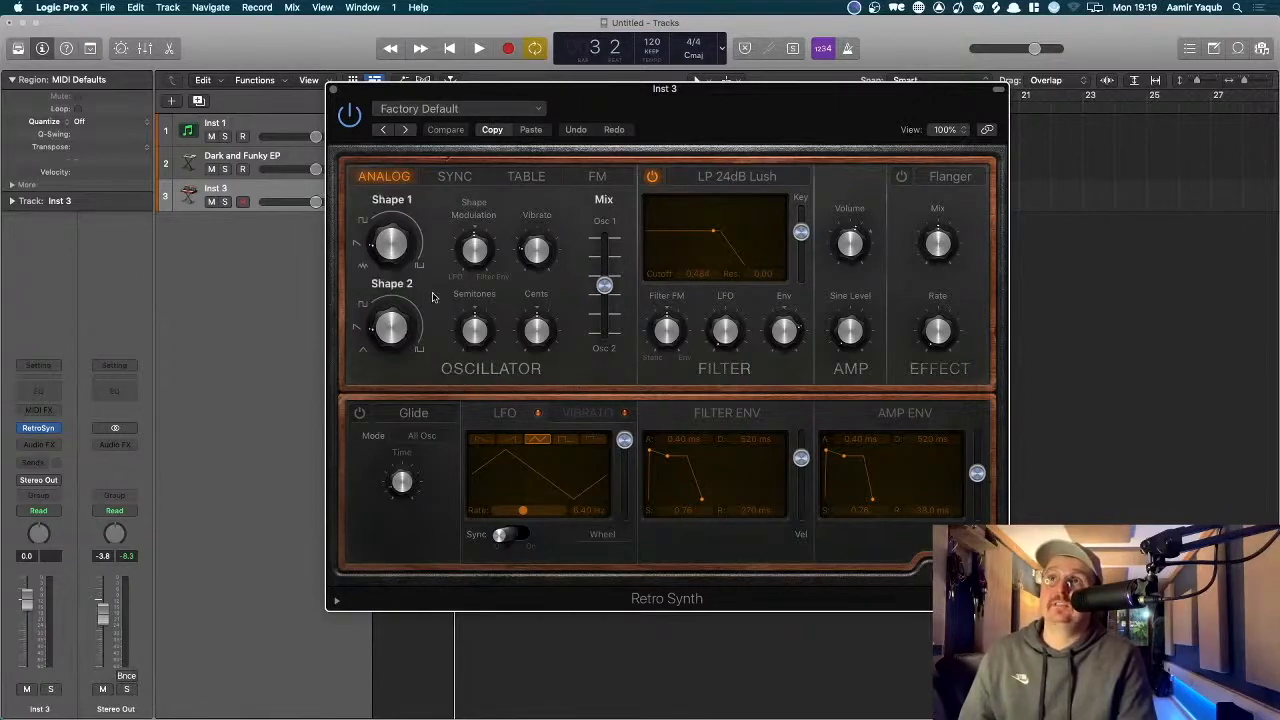
mouse_move(605, 279)
left_click_drag(605, 283, 617, 228)
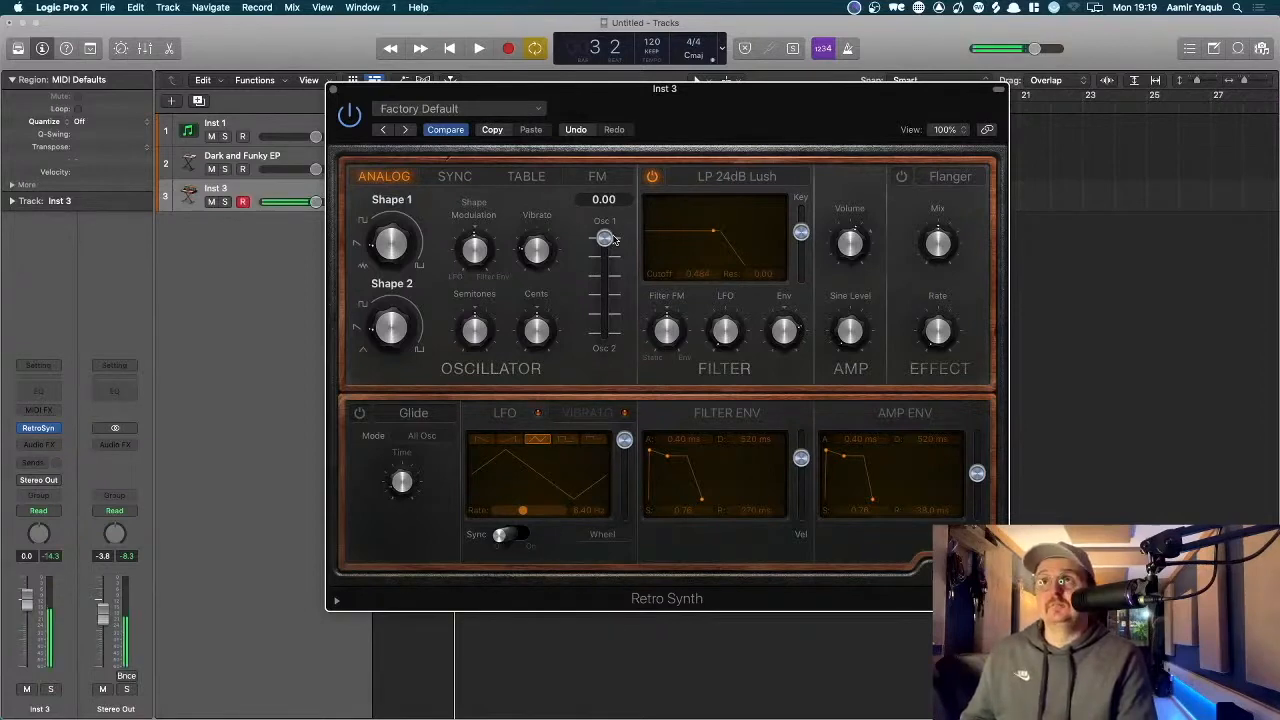
- Sweep oscillator 1's Shape through its waveforms and settle on the square wave
mouse_move(384, 250)
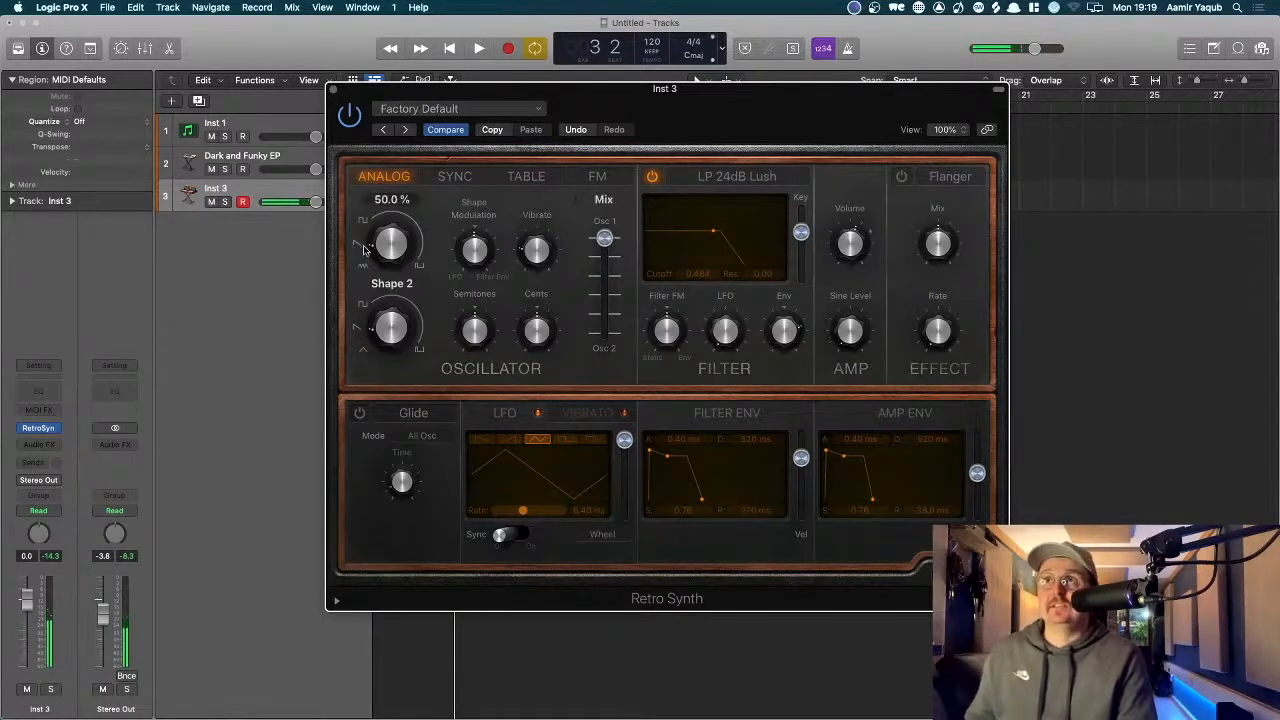
left_click_drag(380, 252, 378, 233)
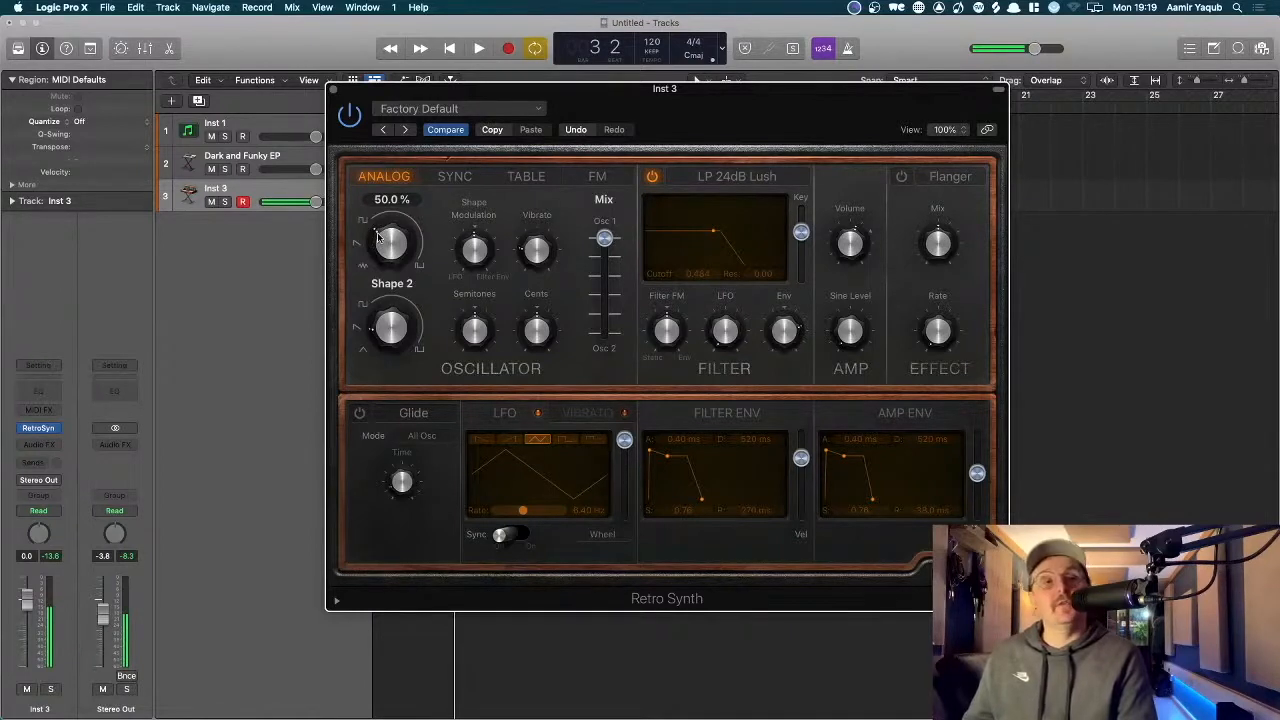
left_click_drag(378, 234, 380, 272)
left_click_drag(388, 205, 404, 184)
mouse_move(403, 252)
left_mouse_down()
mouse_move(396, 313)
mouse_move(421, 260)
mouse_move(400, 268)
left_mouse_up()
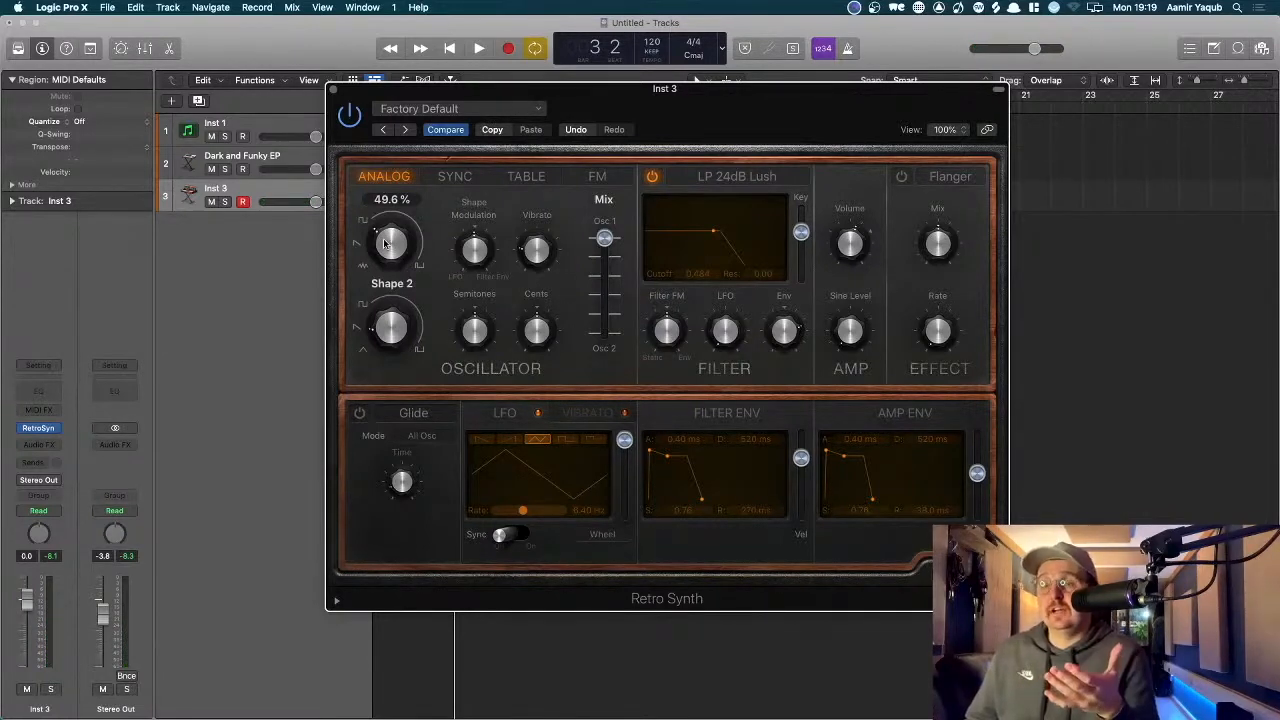
left_click(385, 243, "alt")
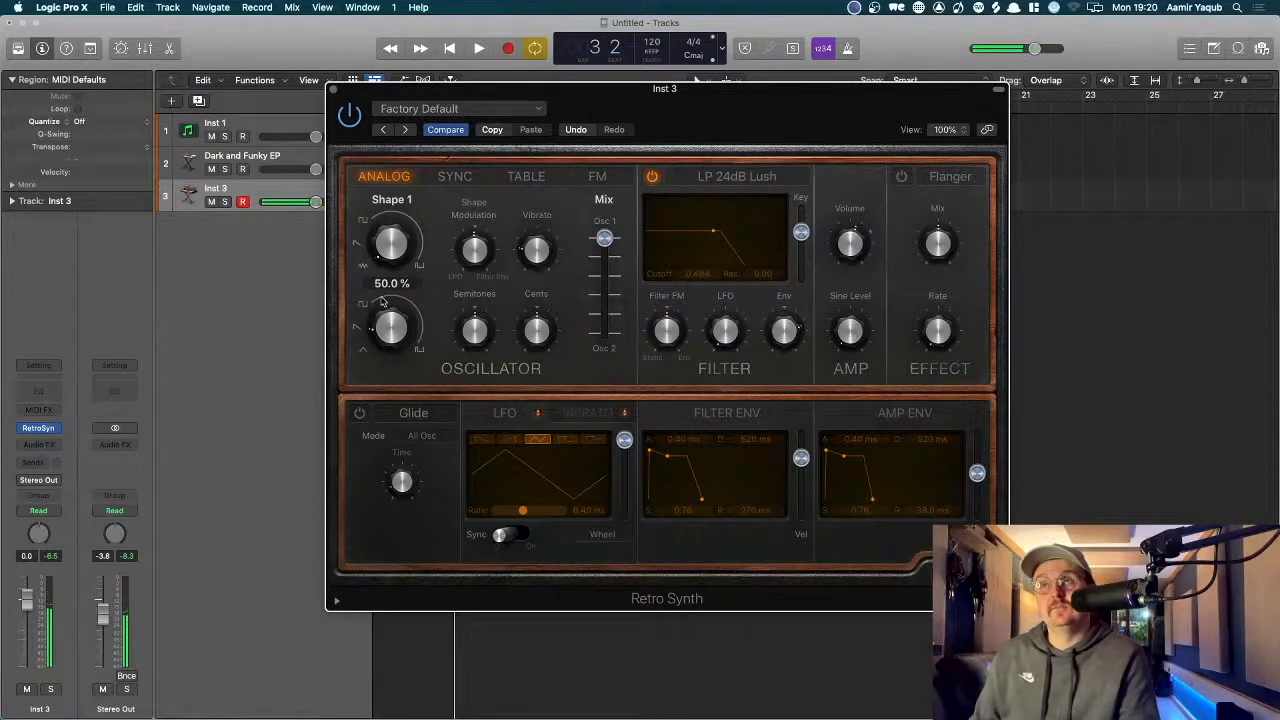
mouse_move(401, 279)
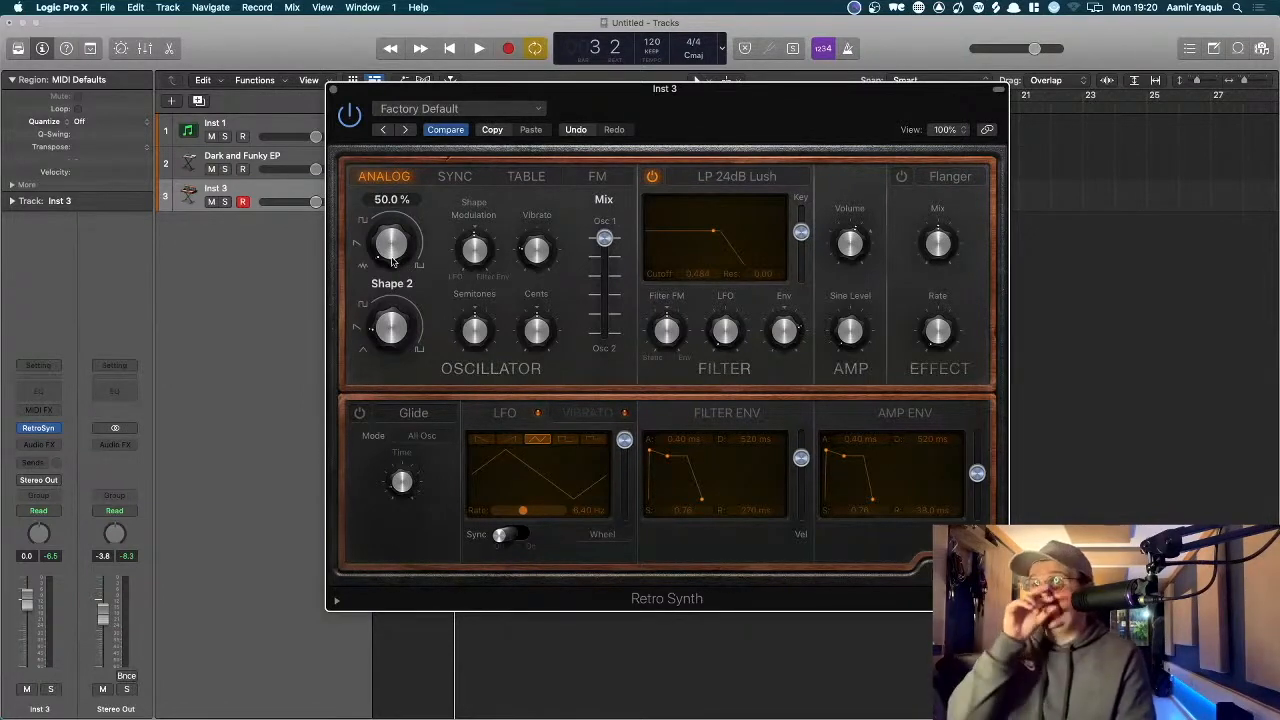
left_click_drag(392, 260, 390, 230)
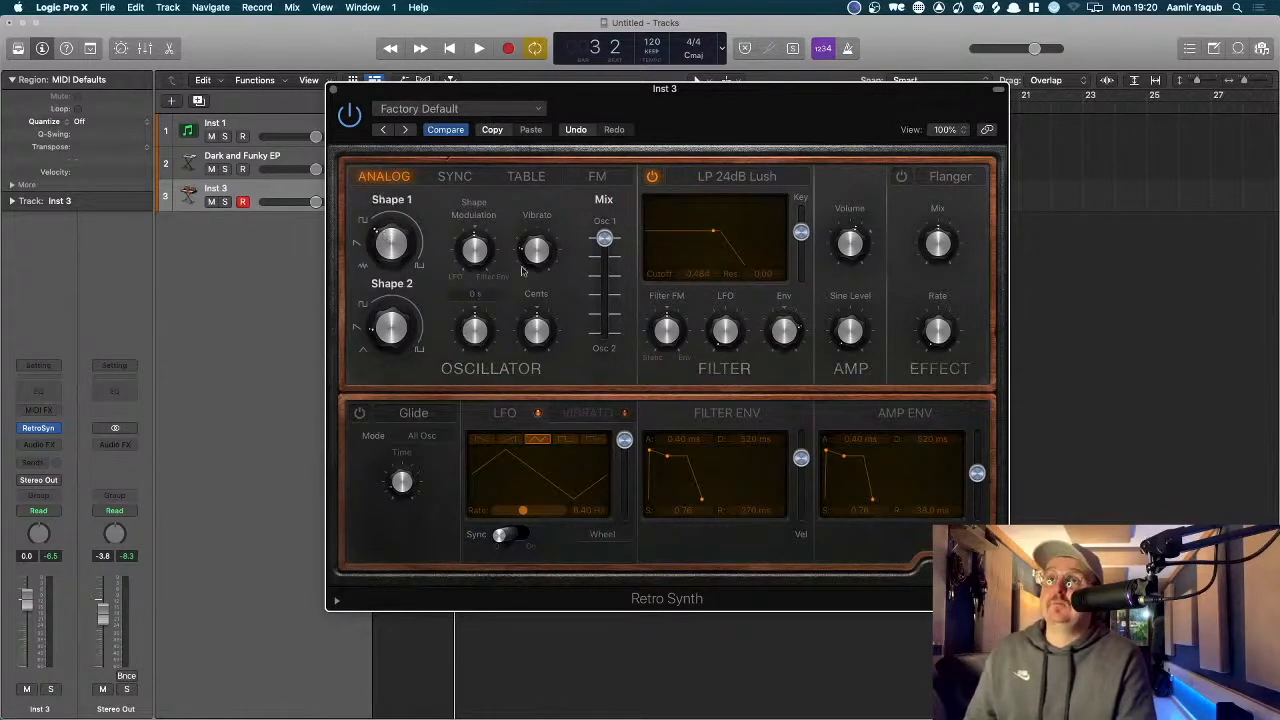
- Audition Osc 2 and Osc 1 alone at the Mix extremes and settle the Mix at about 0.45
left_click_drag(604, 237, 622, 378)
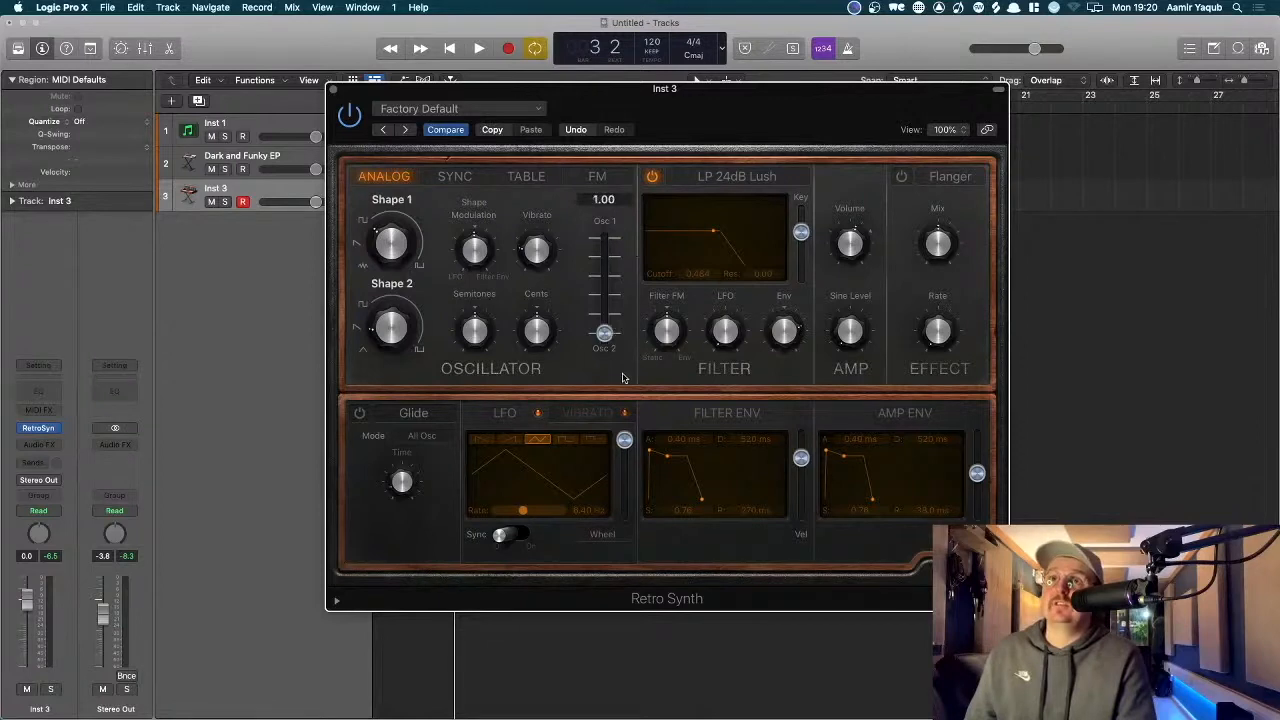
left_click_drag(383, 352, 388, 345)
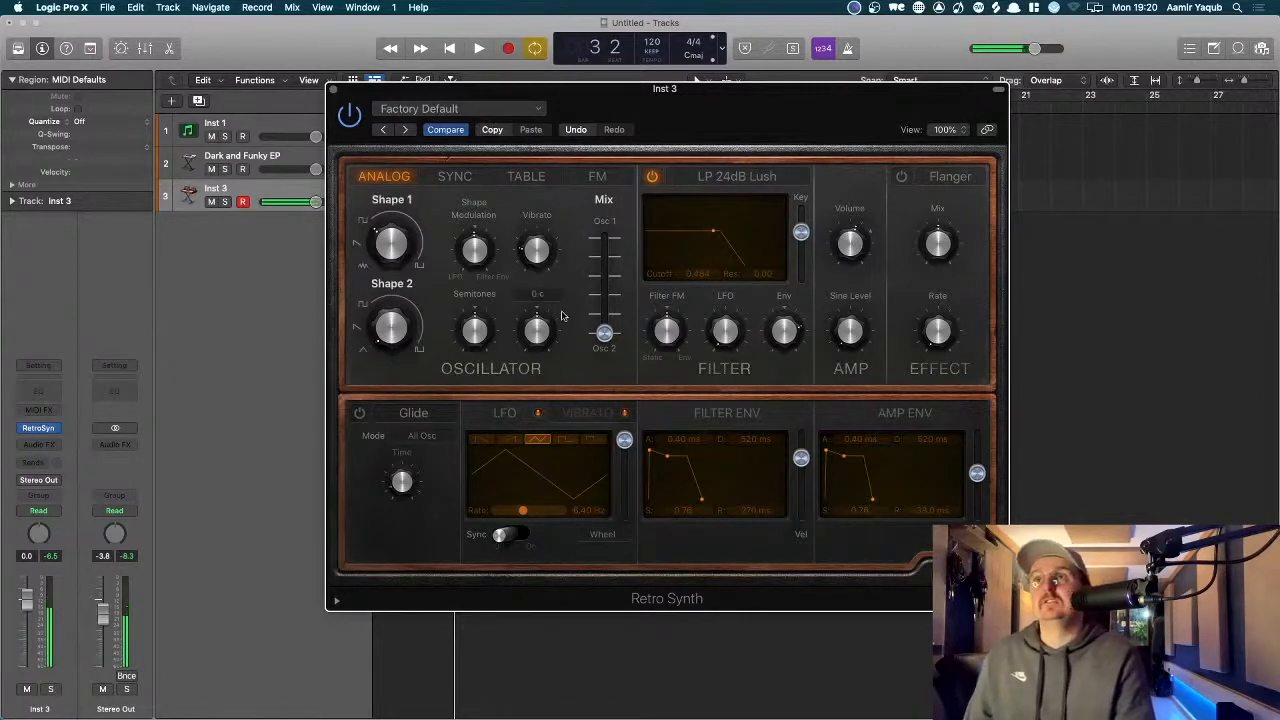
left_click_drag(606, 334, 617, 205)
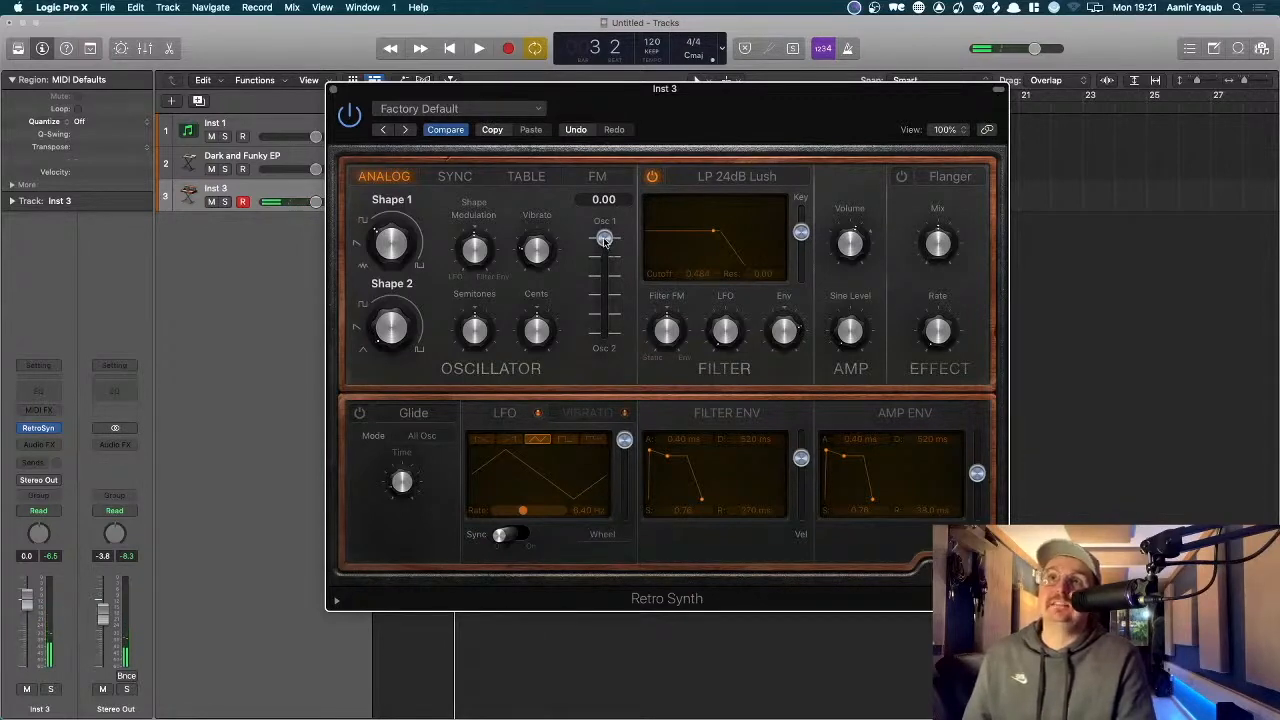
left_click_drag(604, 238, 605, 291)
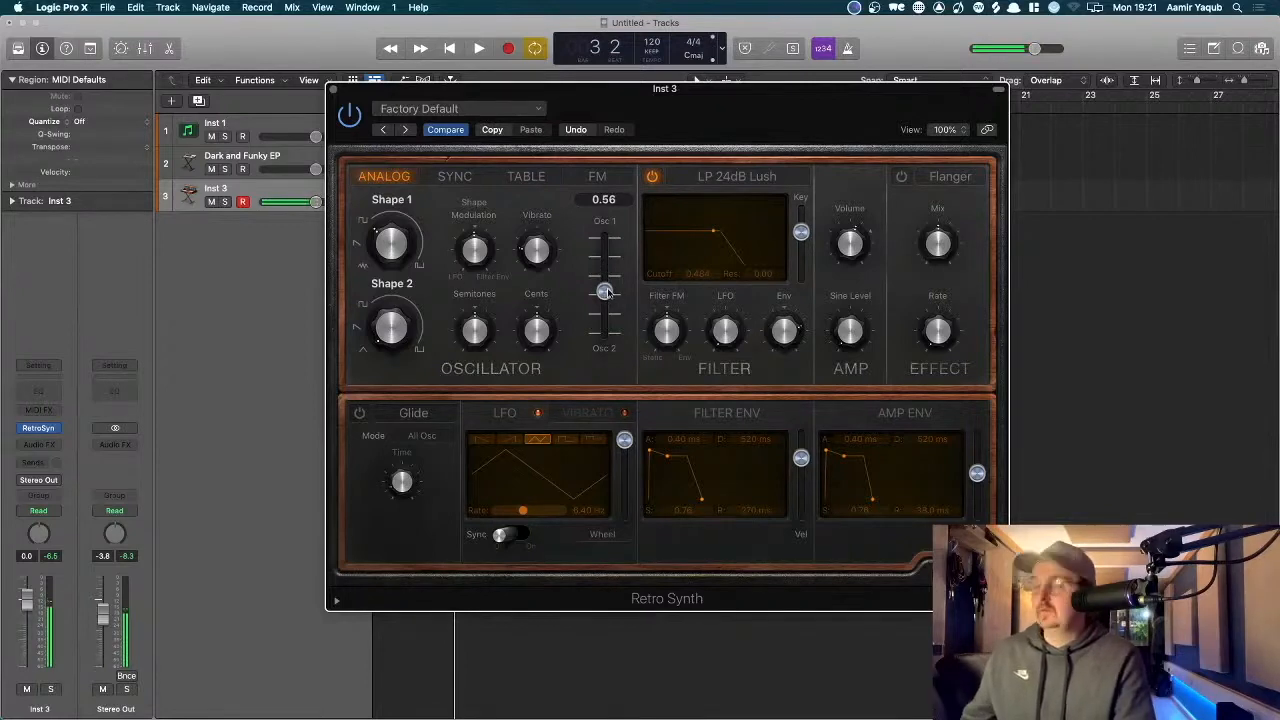
mouse_move(605, 291)
left_mouse_down()
mouse_move(605, 303)
mouse_move(606, 280)
left_mouse_up()
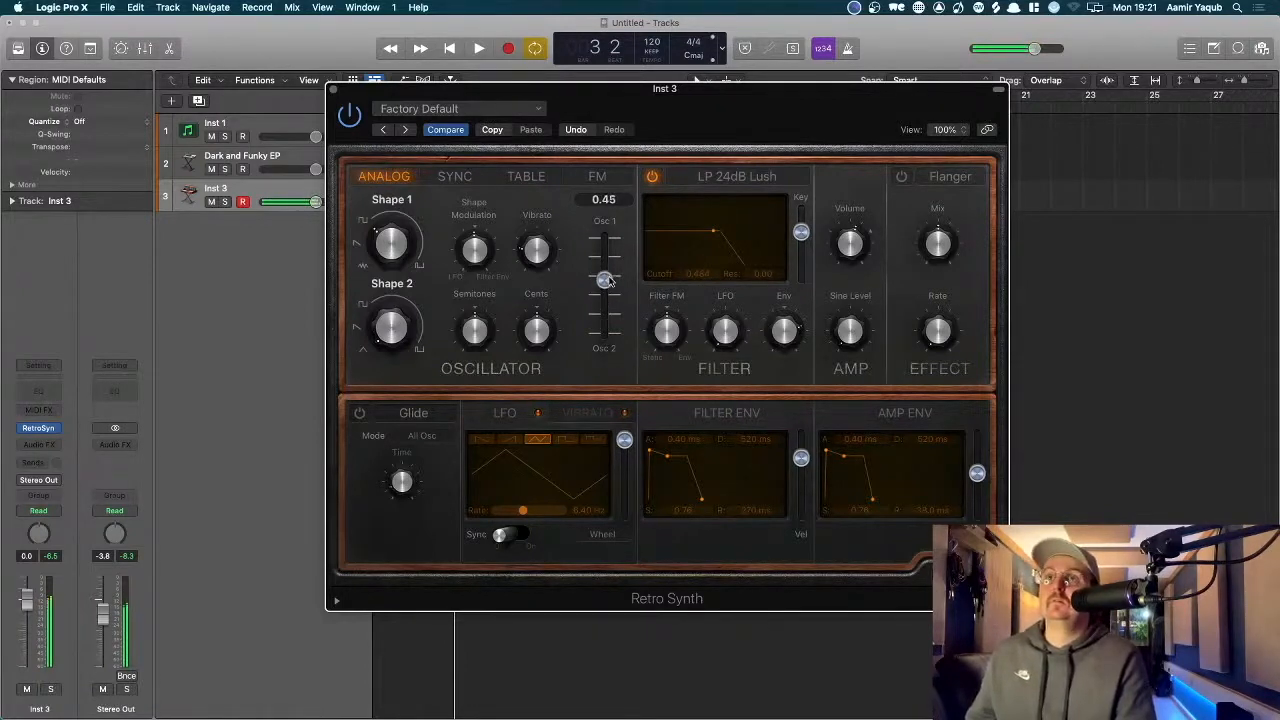
mouse_move(397, 237)
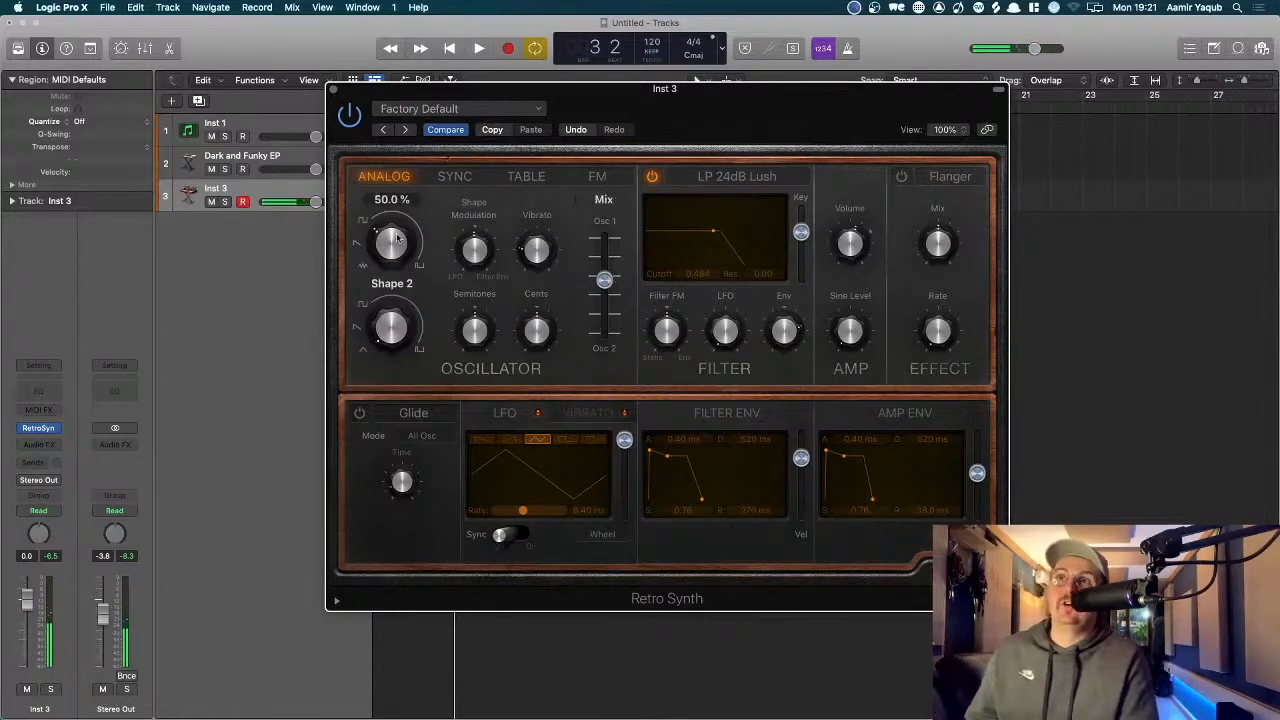
mouse_move(407, 333)
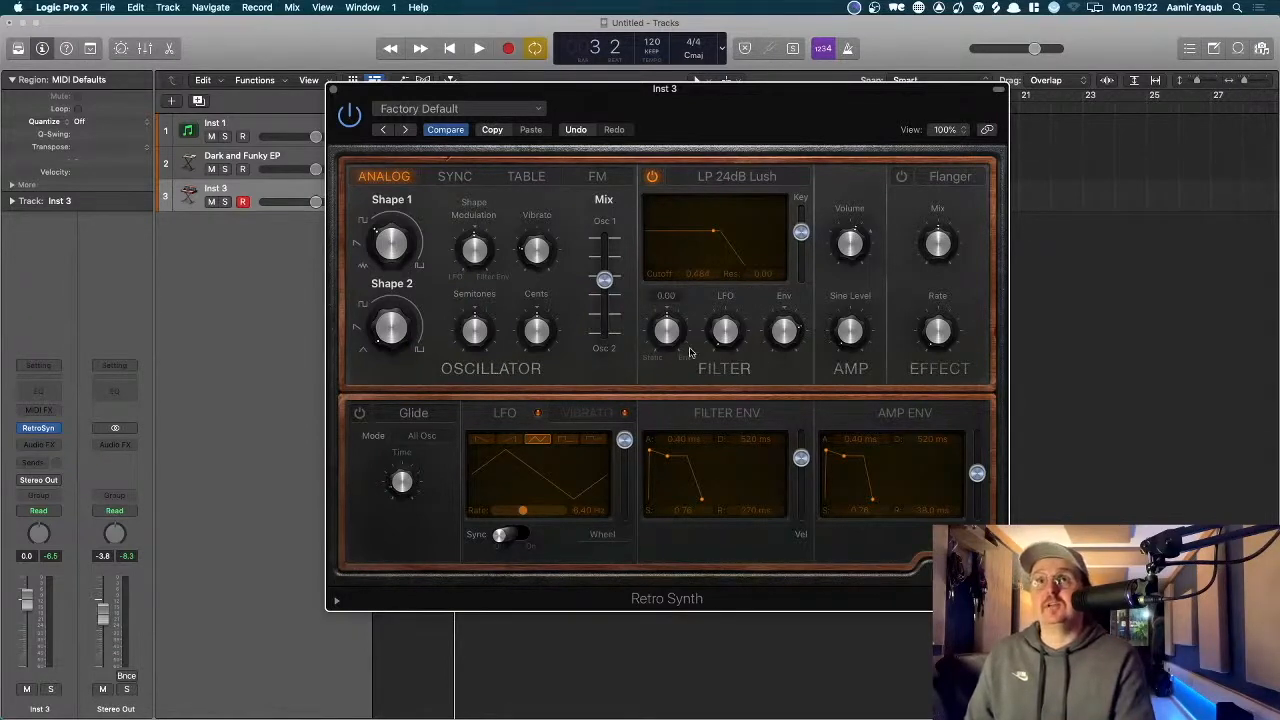
- Sweep the LP 24dB Lush filter's cutoff up to 1.000 and back down, settling at about 0.398
left_click_drag(713, 232, 790, 234)
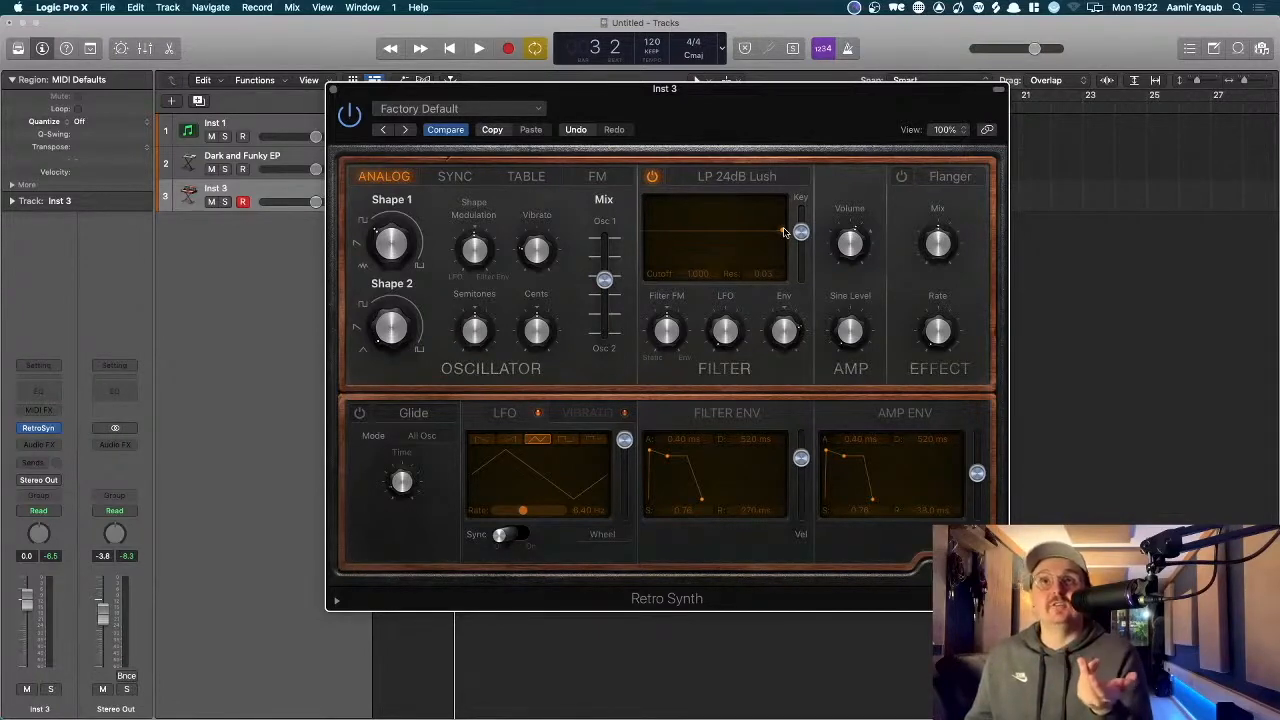
left_click_drag(785, 232, 714, 241)
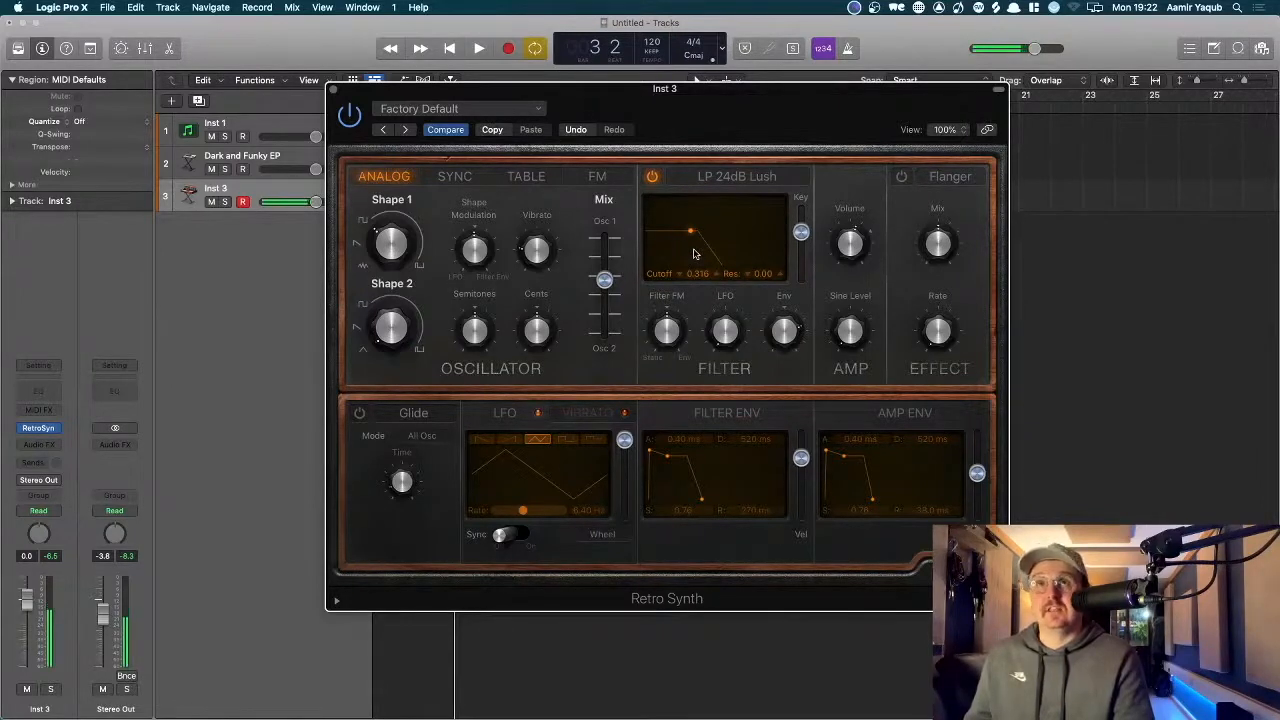
mouse_move(690, 231)
left_mouse_down()
mouse_move(810, 232)
mouse_move(680, 234)
mouse_move(712, 232)
mouse_move(701, 235)
left_mouse_up()
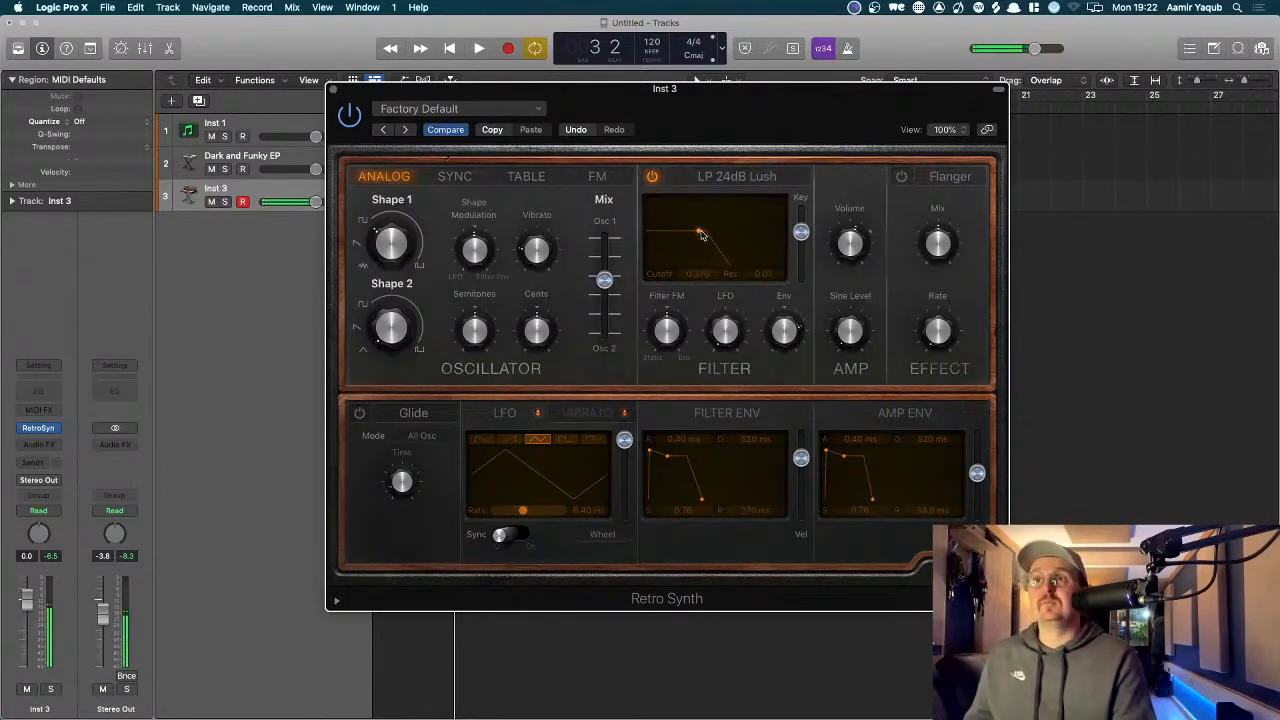
left_click_drag(701, 235, 696, 234)
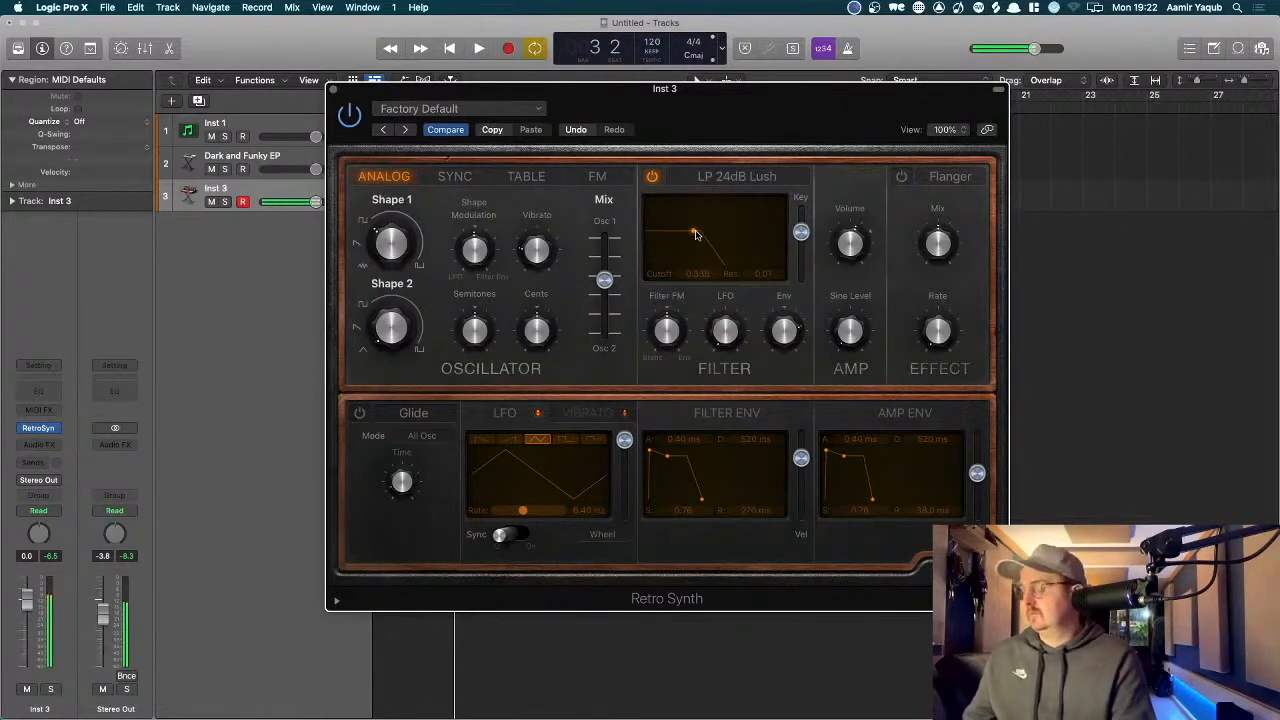
left_click_drag(697, 235, 773, 234)
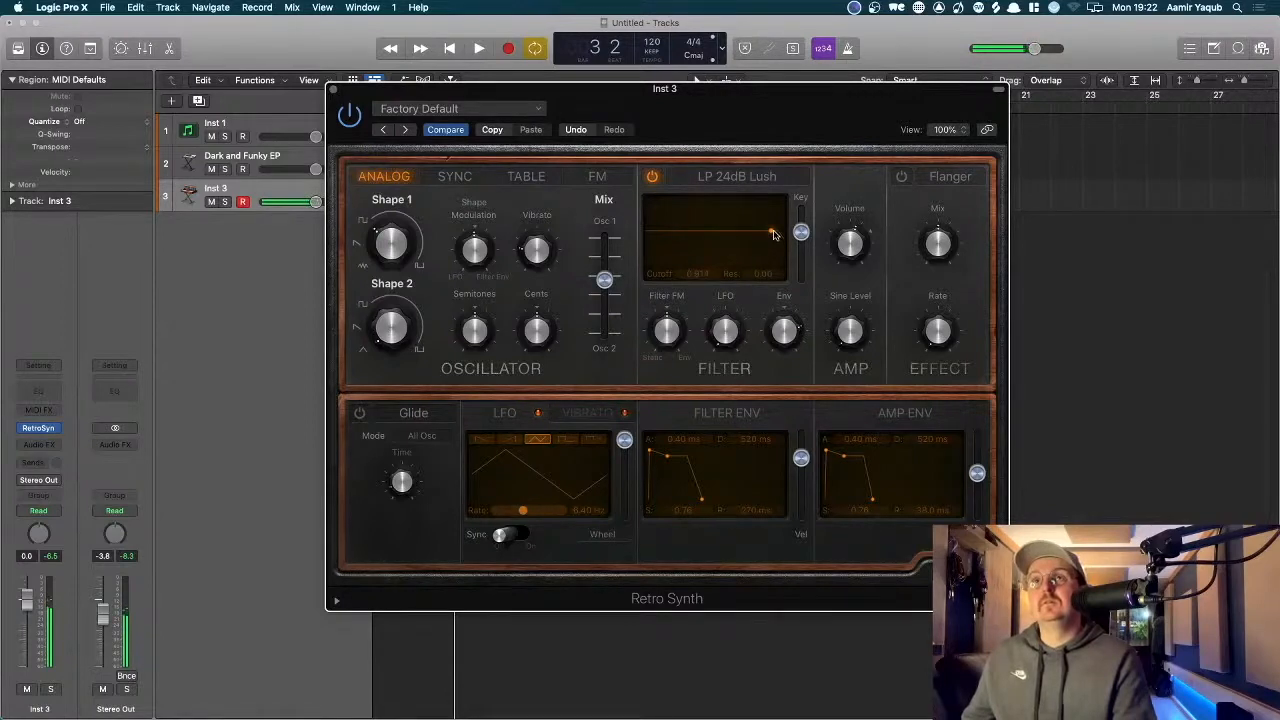
left_click_drag(773, 234, 710, 235)
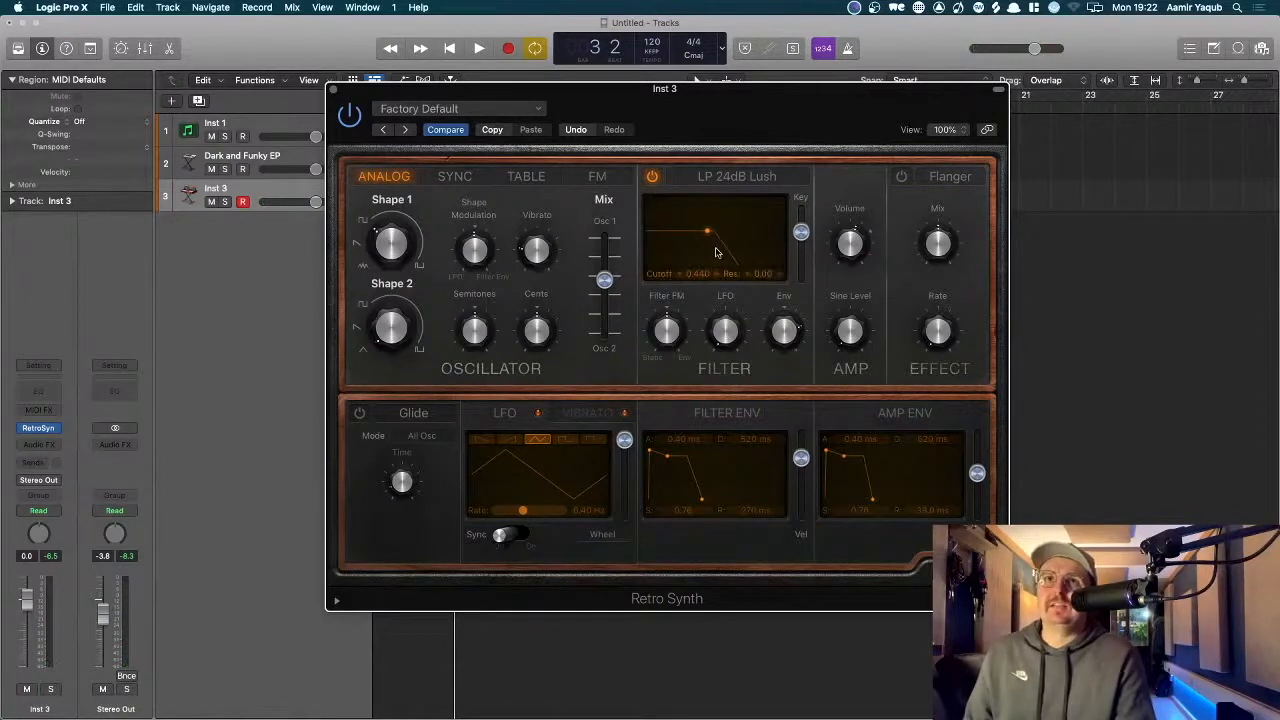
left_click_drag(707, 232, 703, 234)
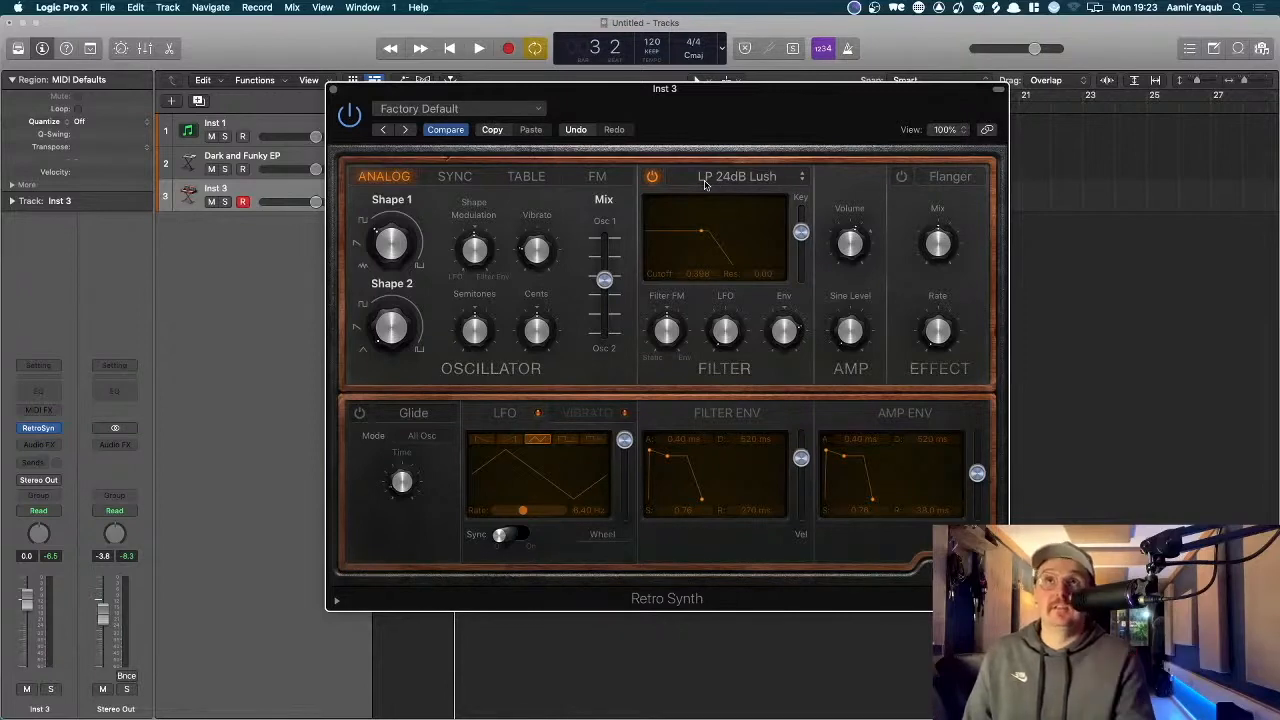
- Change the filter type to HP 12dB Creamy and lower its cutoff to about 0.298
left_click(705, 183)
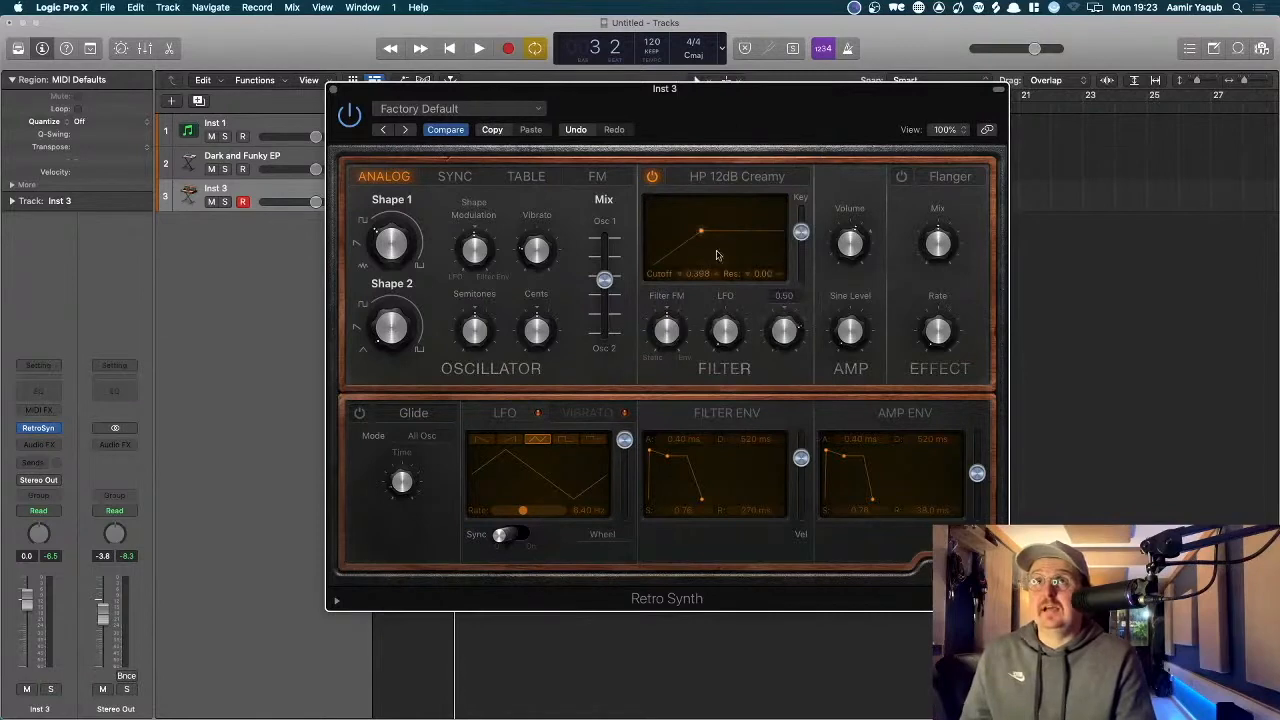
mouse_move(701, 232)
left_mouse_down()
mouse_move(741, 234)
mouse_move(651, 238)
mouse_move(688, 234)
left_mouse_up()
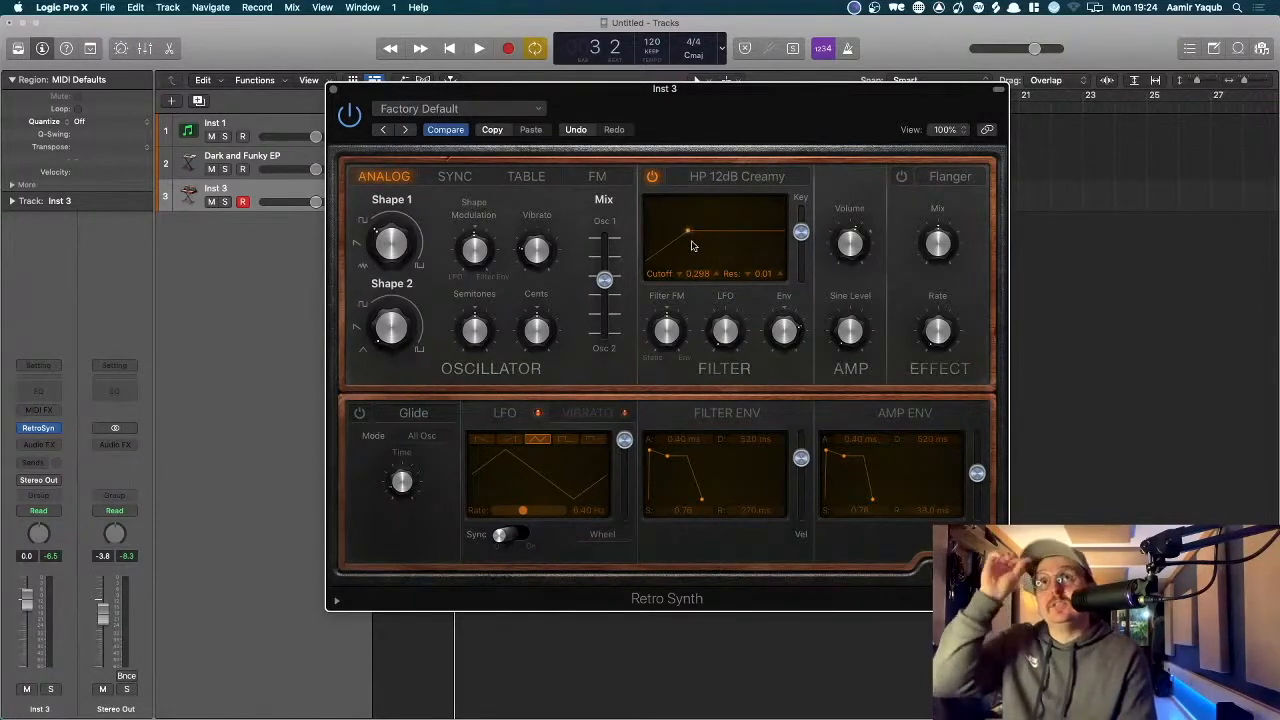
- Change the filter type to BP 6dB Creamy and shift its peak, raising the resonance to about 0.10
left_click(716, 176)
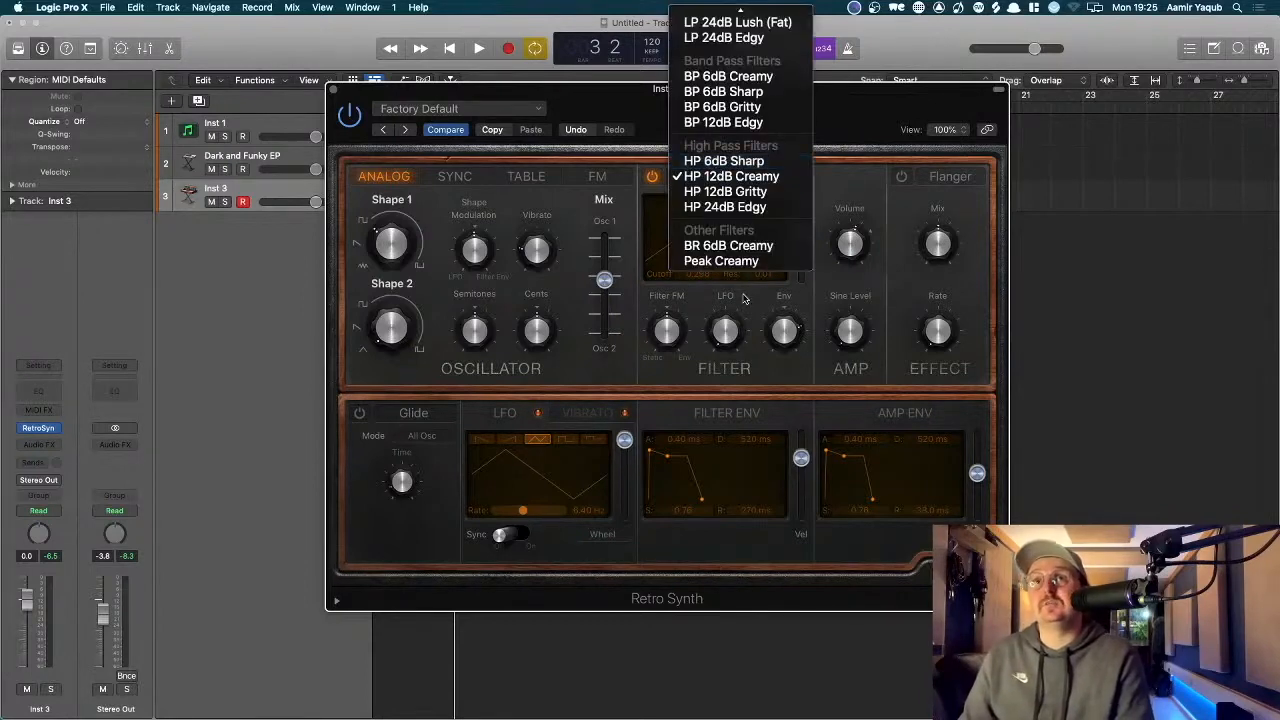
mouse_move(738, 10)
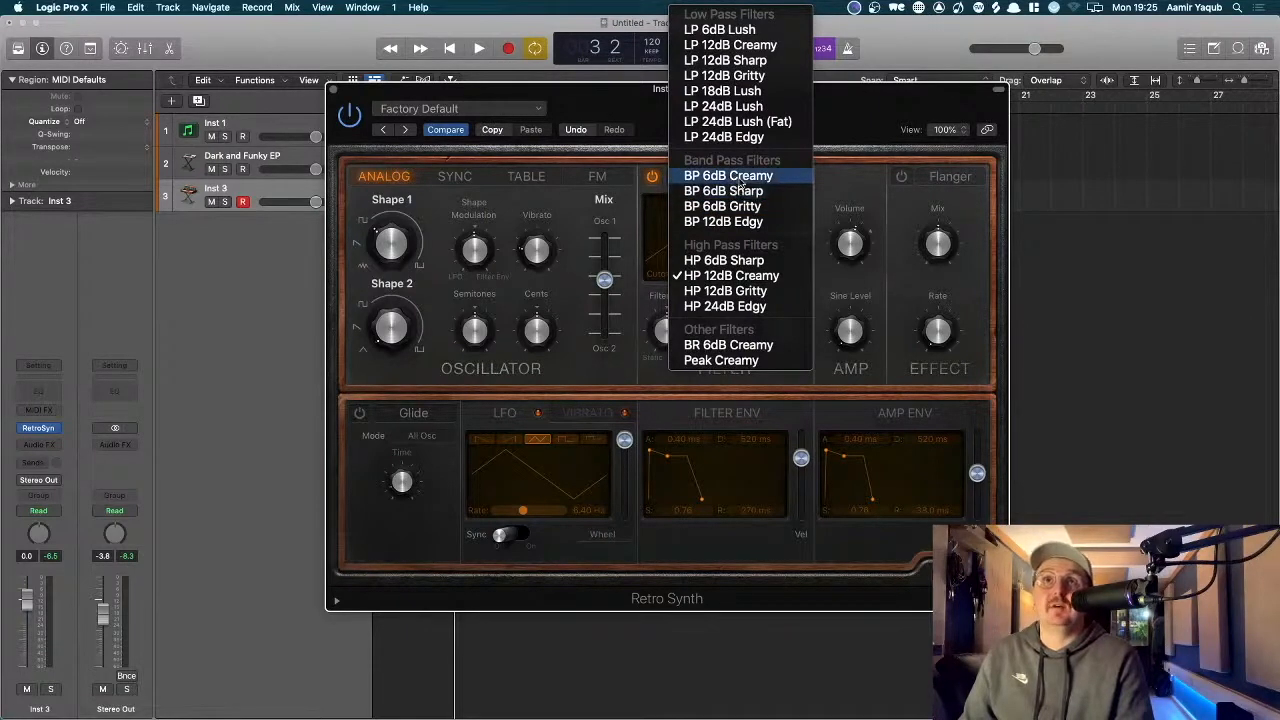
left_click(740, 180)
mouse_move(704, 234)
left_mouse_down()
mouse_move(720, 234)
mouse_move(693, 232)
left_mouse_up()
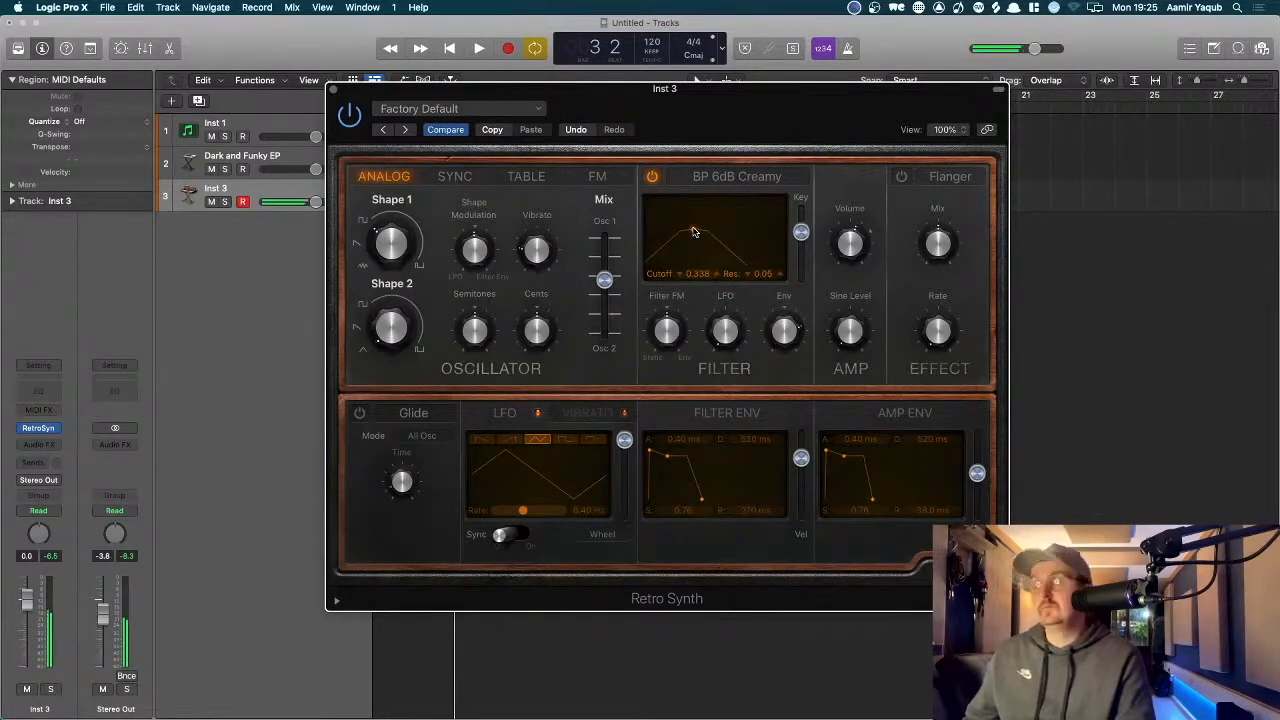
left_click_drag(693, 232, 707, 230)
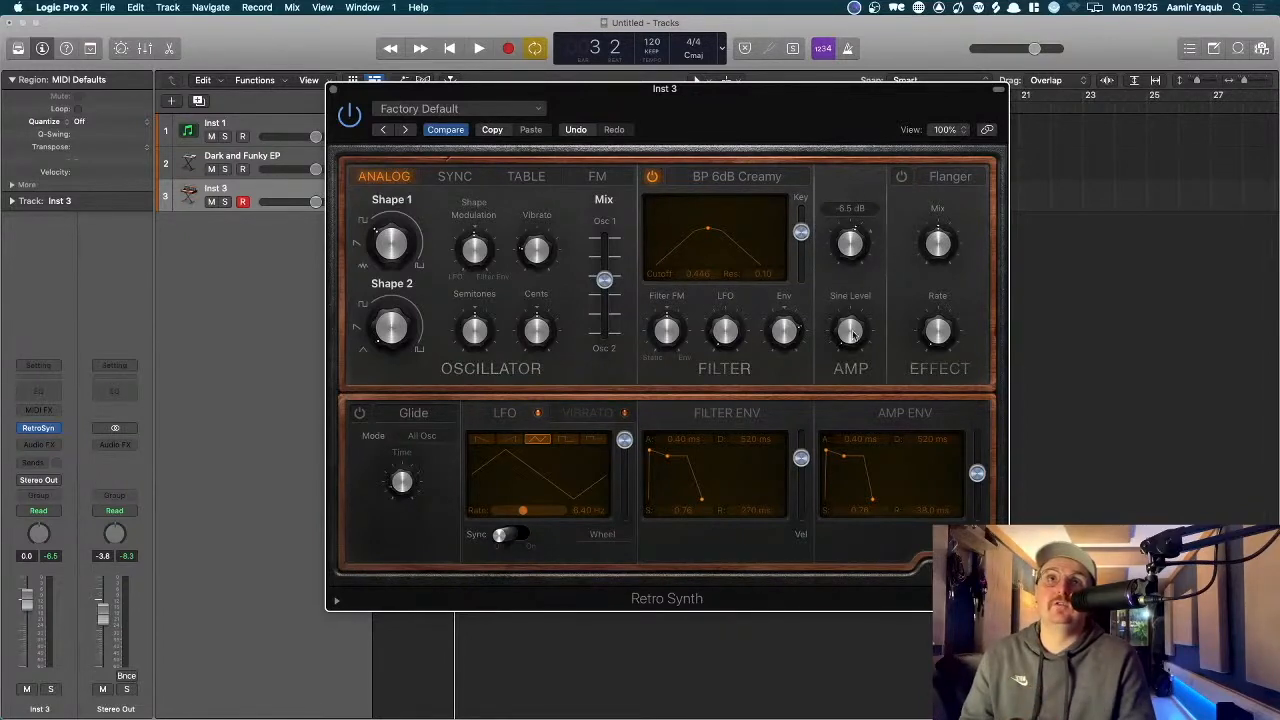
- Sweep the amp's Sine Level from 0.00 to 1.00 and settle it at about 0.43
mouse_move(851, 337)
left_mouse_down()
mouse_move(890, 234)
mouse_move(878, 332)
mouse_move(861, 348)
left_mouse_up()
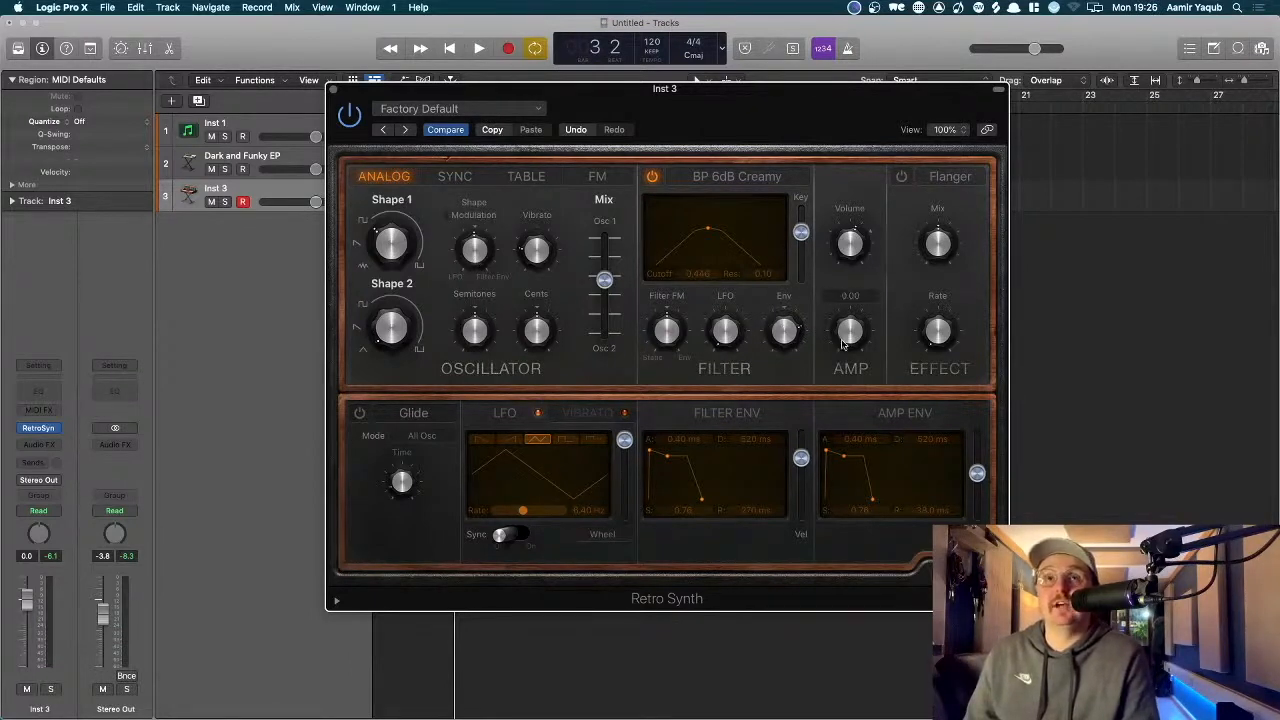
left_click_drag(851, 315, 872, 264)
mouse_move(866, 265)
left_click_drag(850, 330, 862, 261)
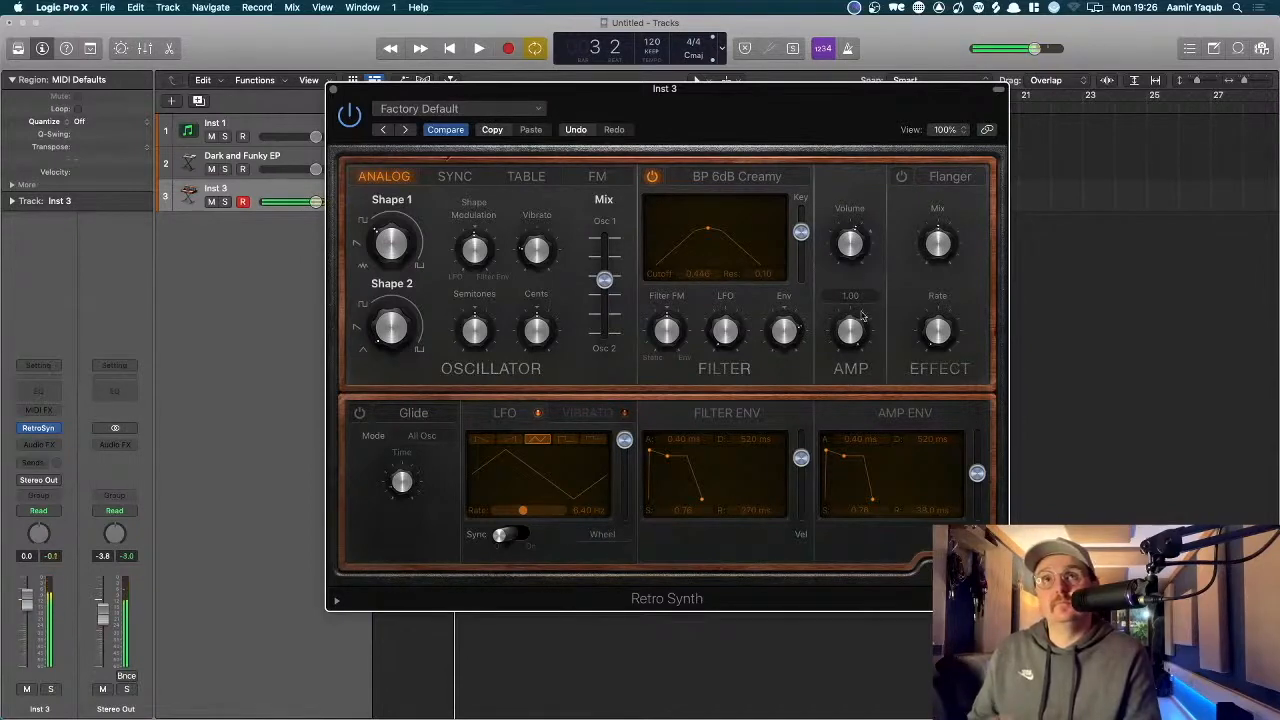
left_click_drag(853, 340, 855, 352)
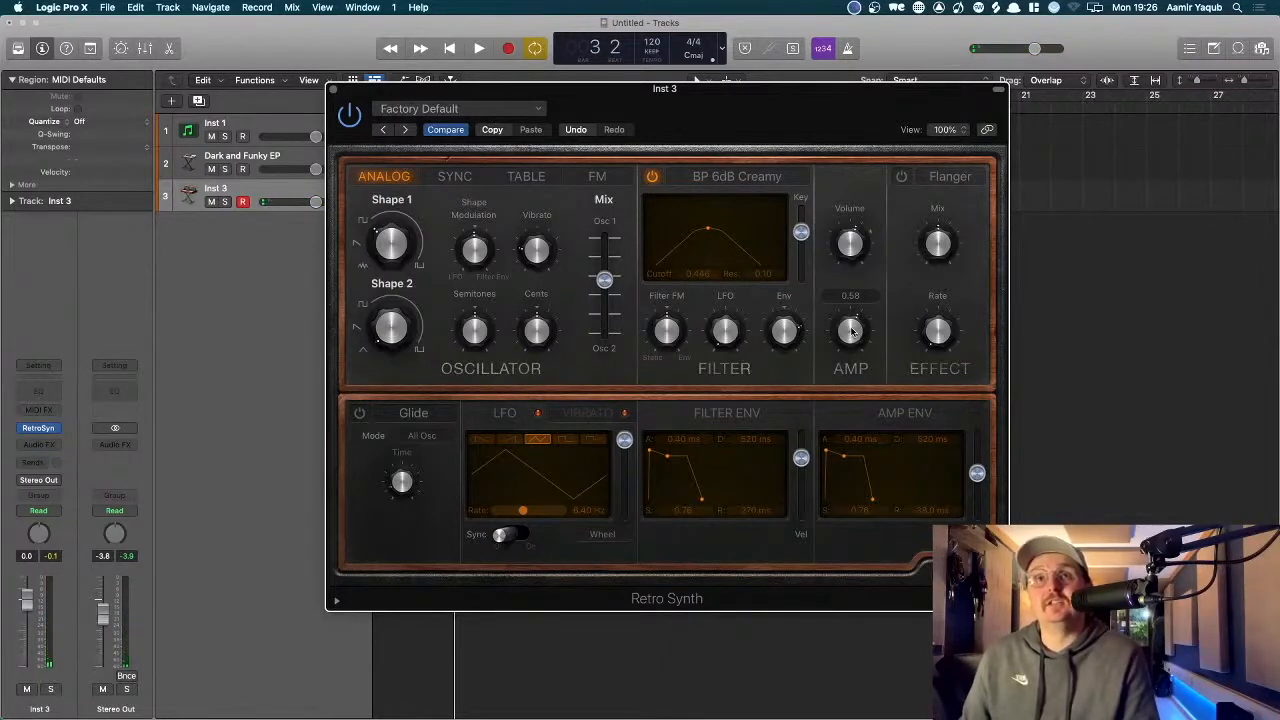
left_click_drag(851, 330, 849, 349)
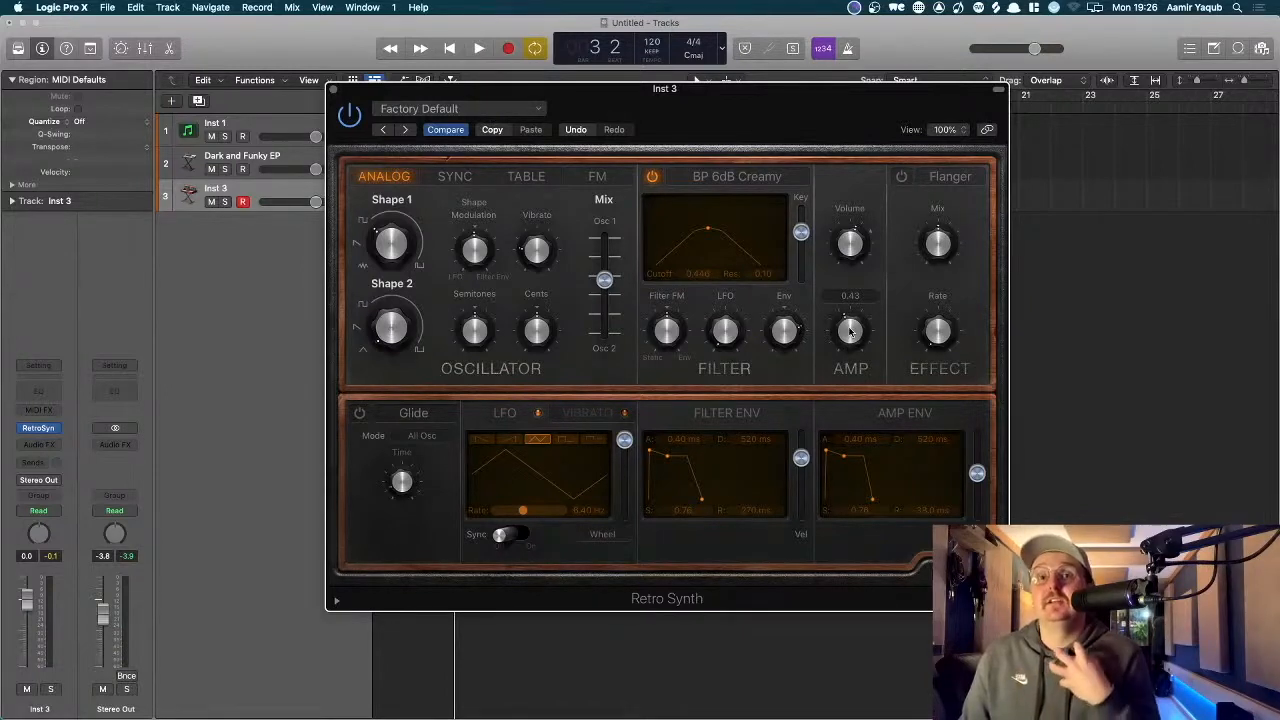
- Turn the Glide section on and back off
mouse_move(946, 296)
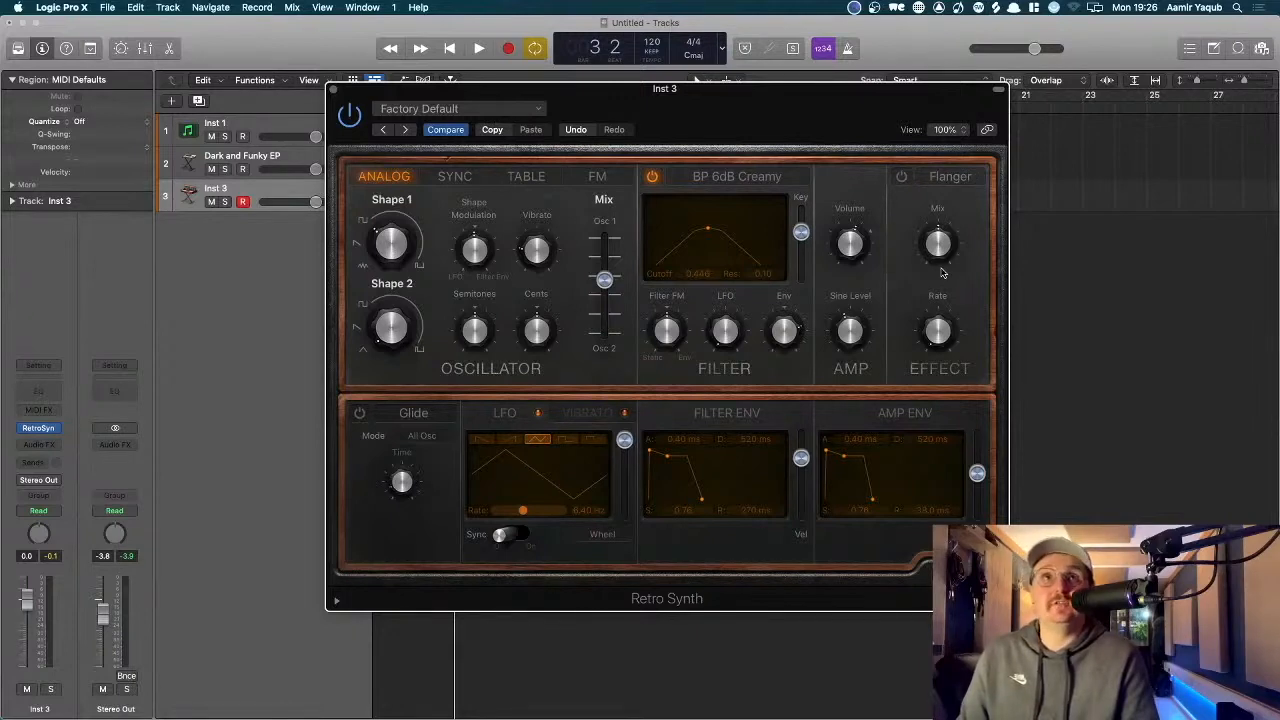
mouse_move(940, 267)
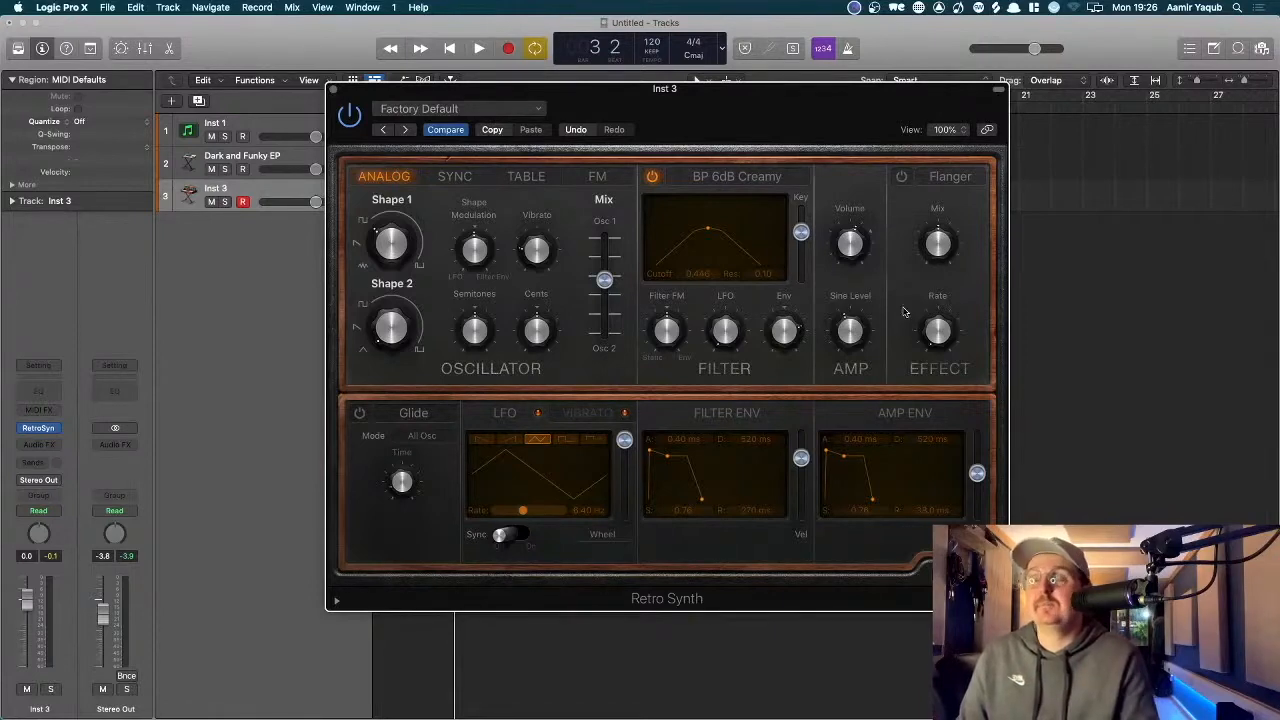
left_click(360, 414)
left_click(360, 414)
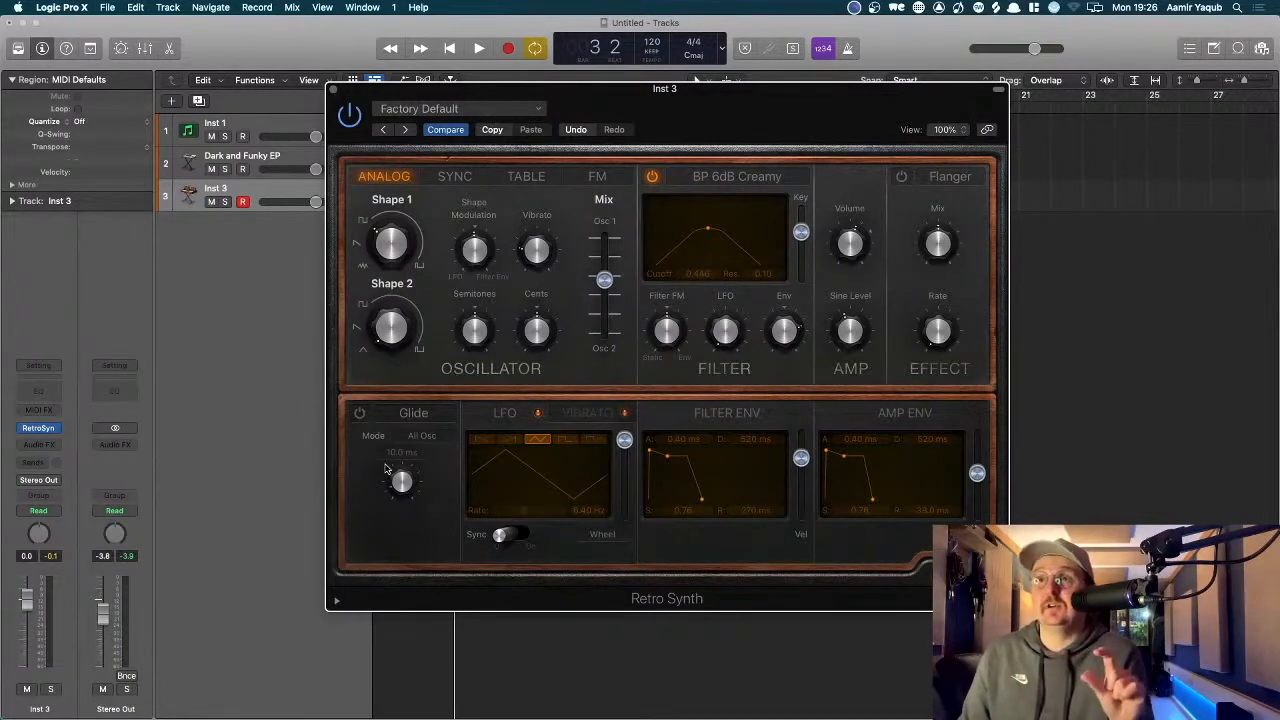
- Turn on the Glide section with a longer glide time and change the filter type to LP 12dB Creamy
left_click(360, 415)
mouse_move(412, 497)
left_mouse_down()
mouse_move(402, 483)
mouse_move(404, 507)
left_mouse_up()
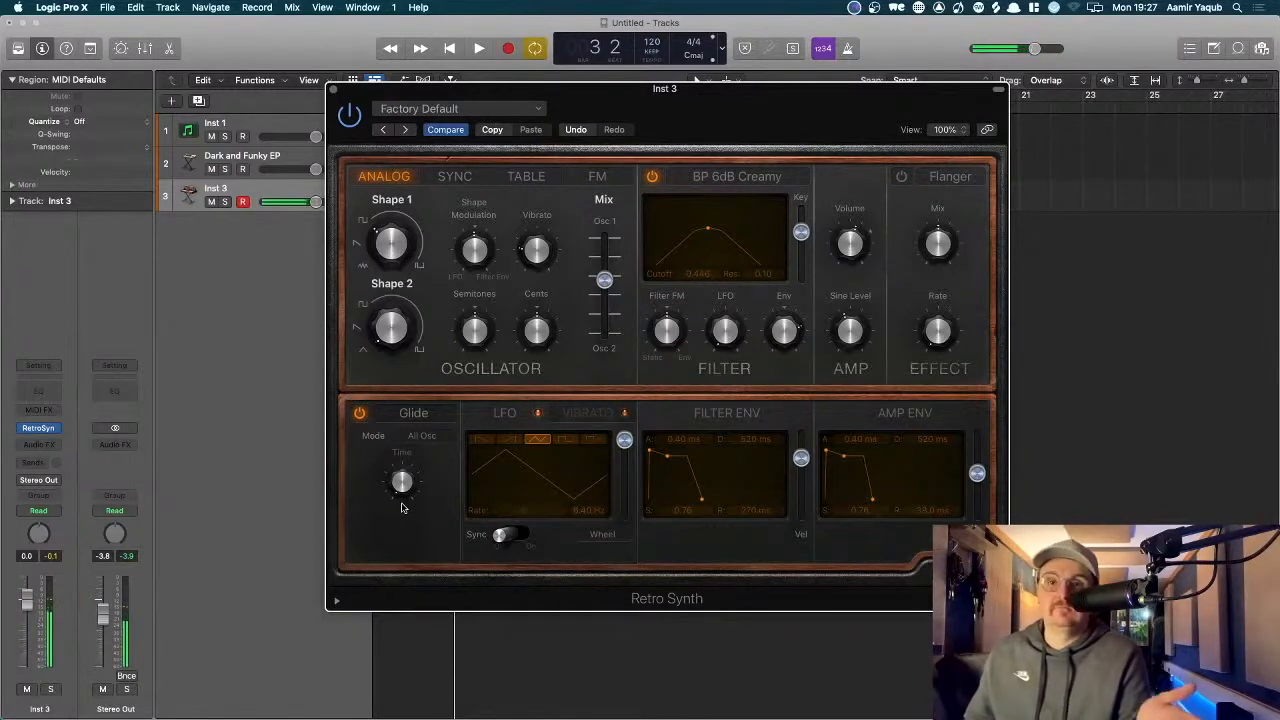
left_click(716, 178)
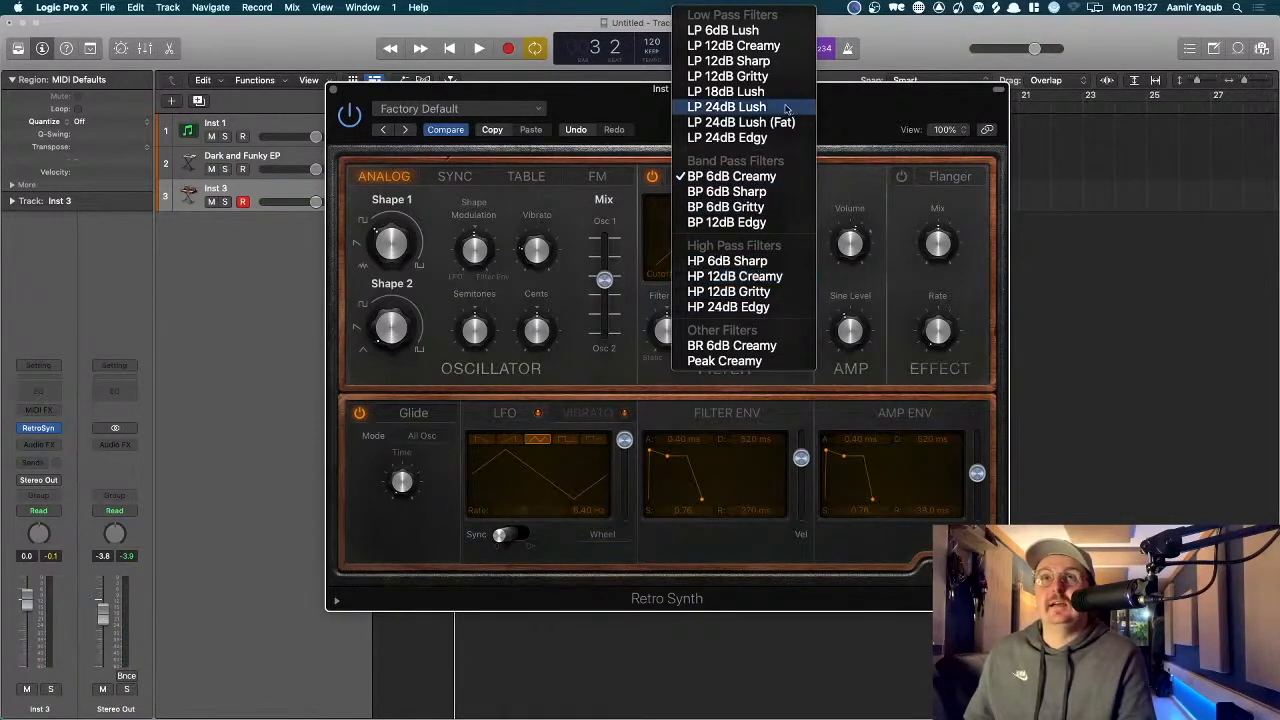
left_click(763, 48)
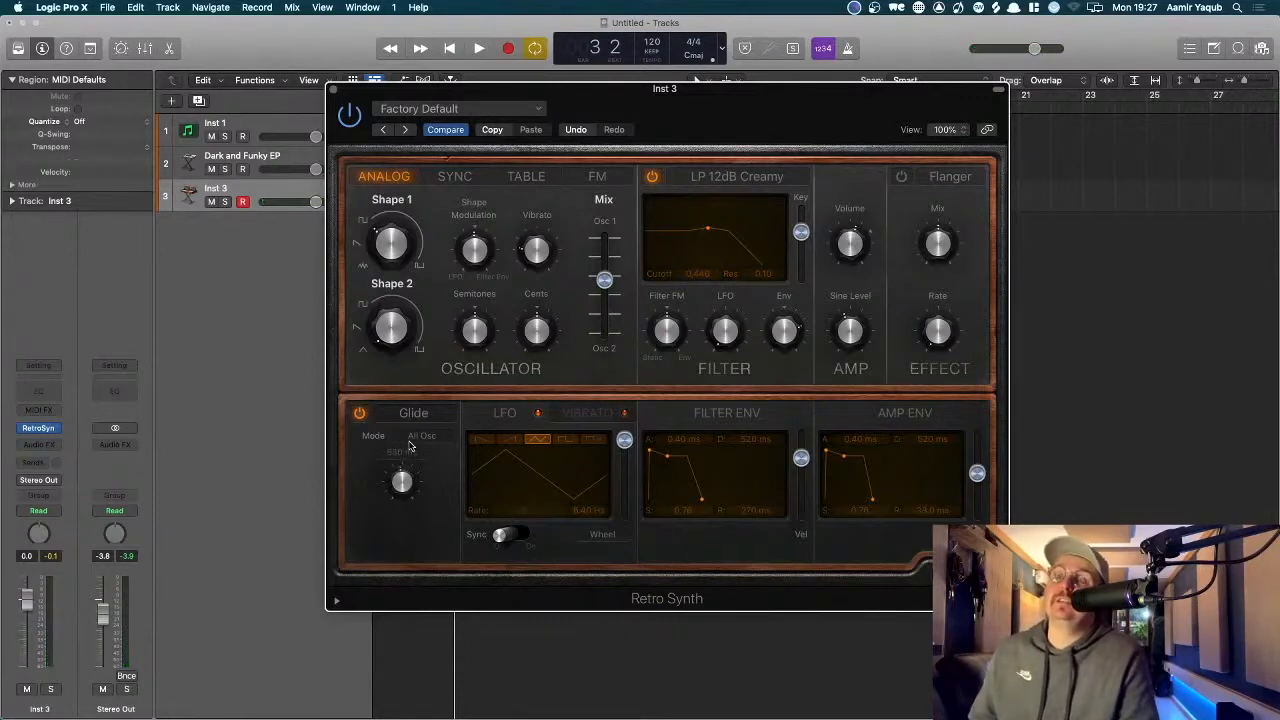
- Shorten the Glide time to 170 ms, and finally to about 34 ms
left_click_drag(408, 447, 406, 462)
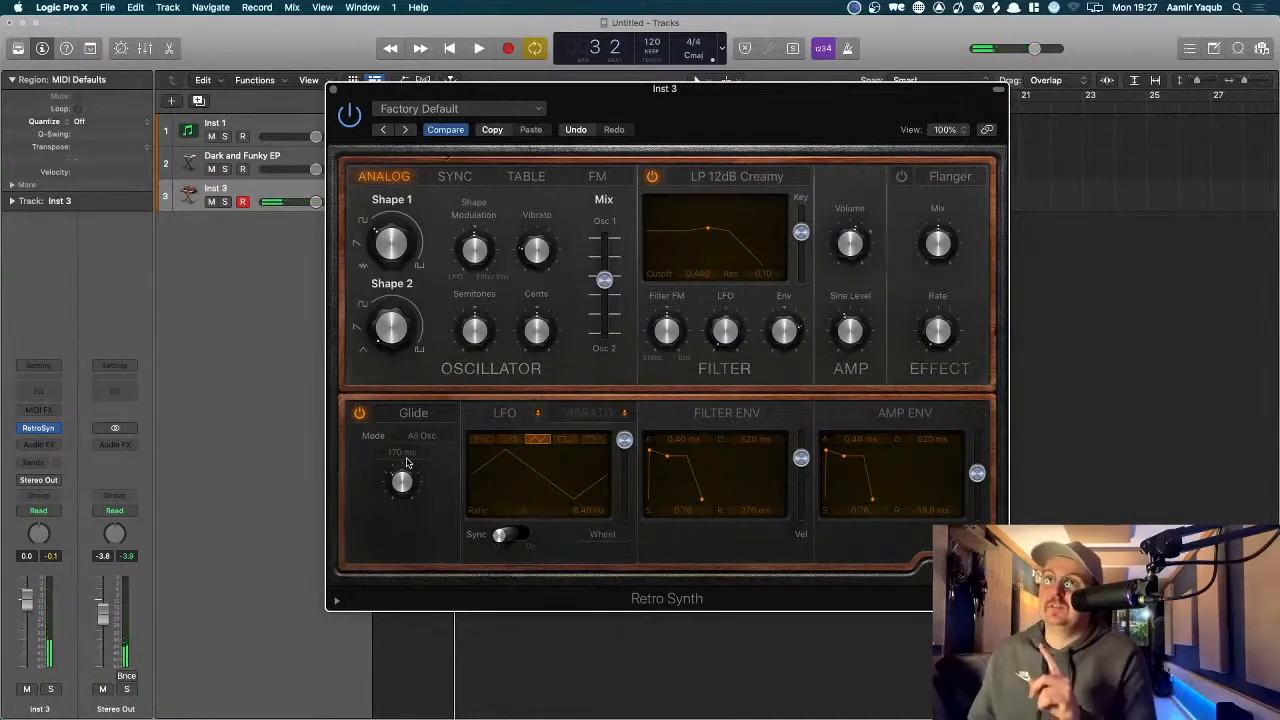
left_click_drag(400, 482, 400, 481)
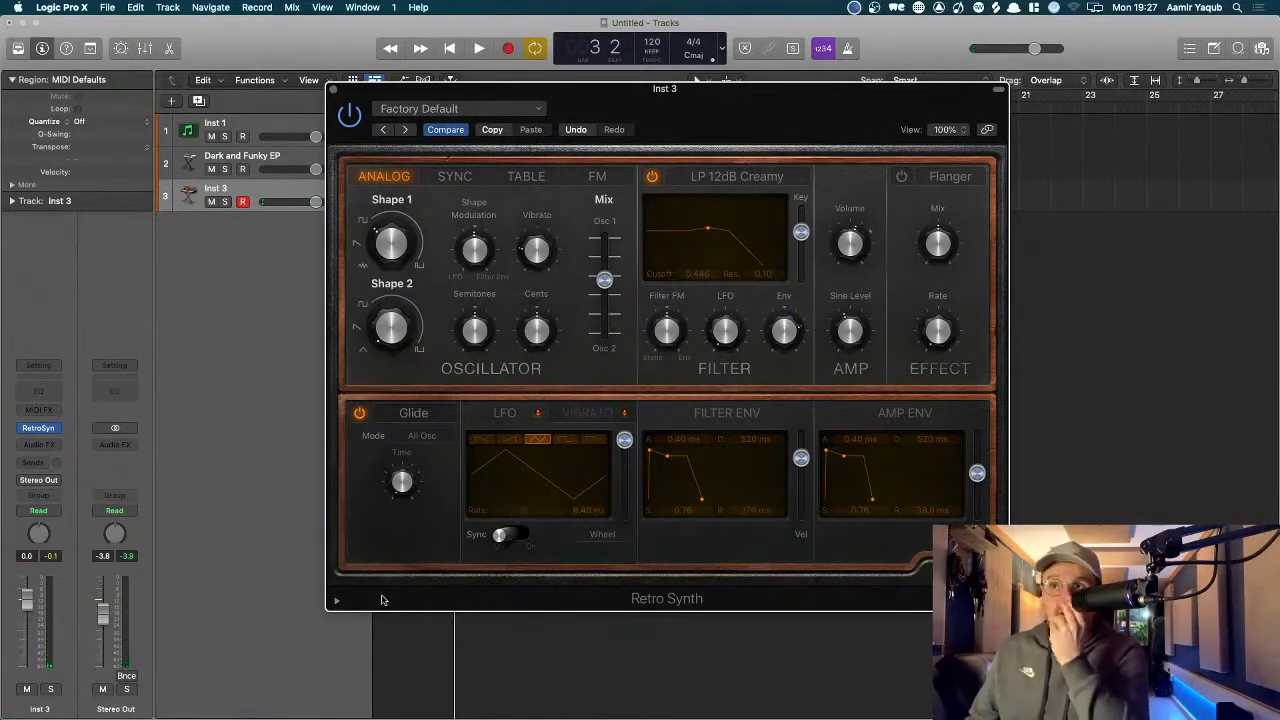
left_click_drag(397, 495, 398, 474)
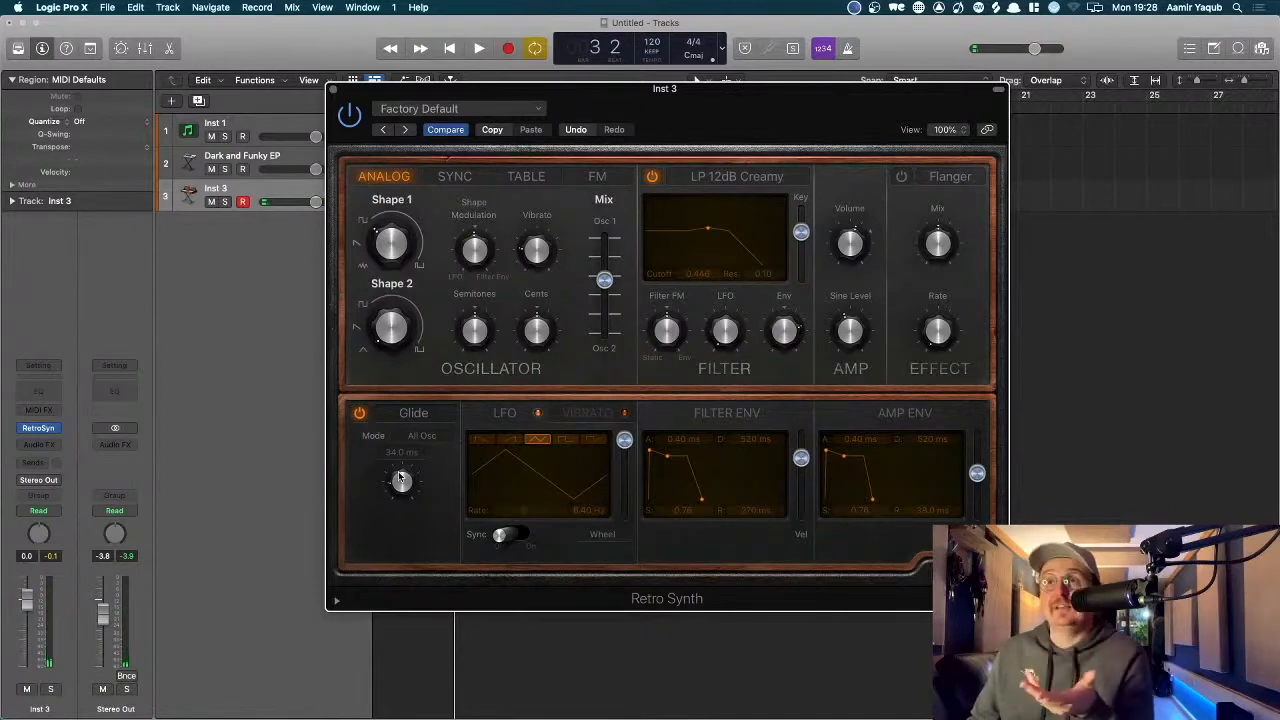
- Set the Glide mode to Osc1+Sine
left_click(442, 437)
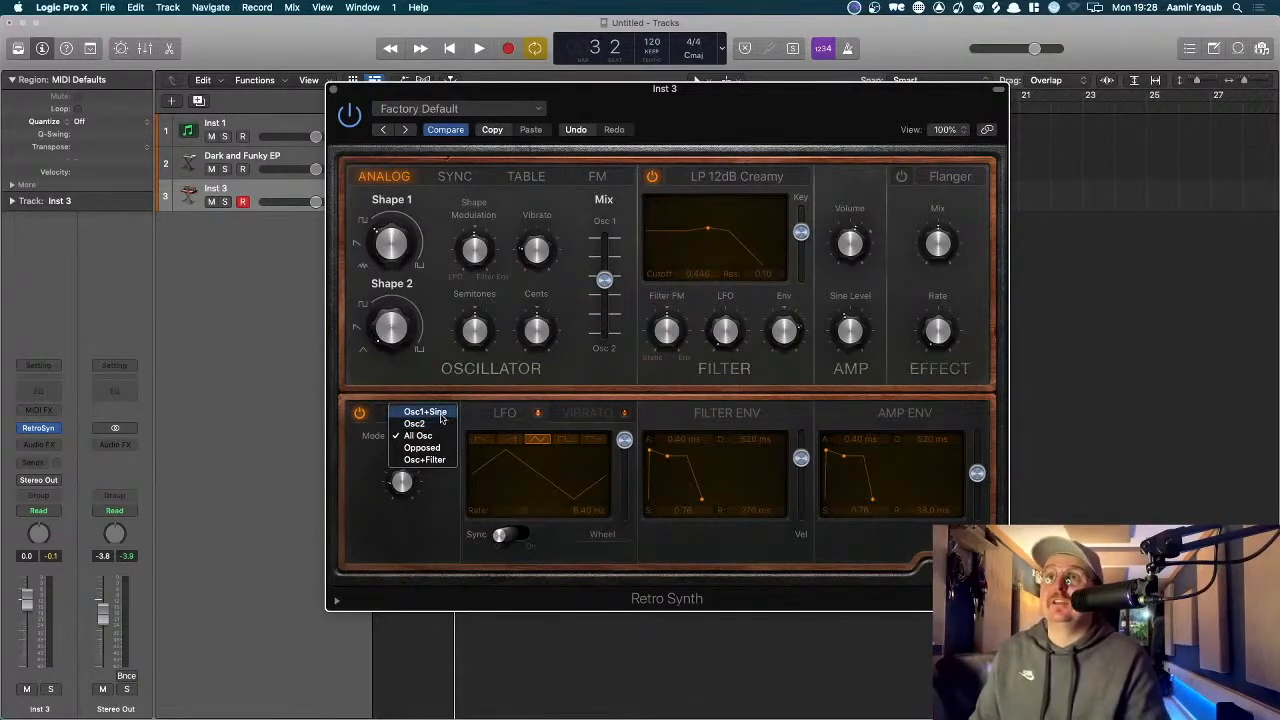
left_click(895, 280)
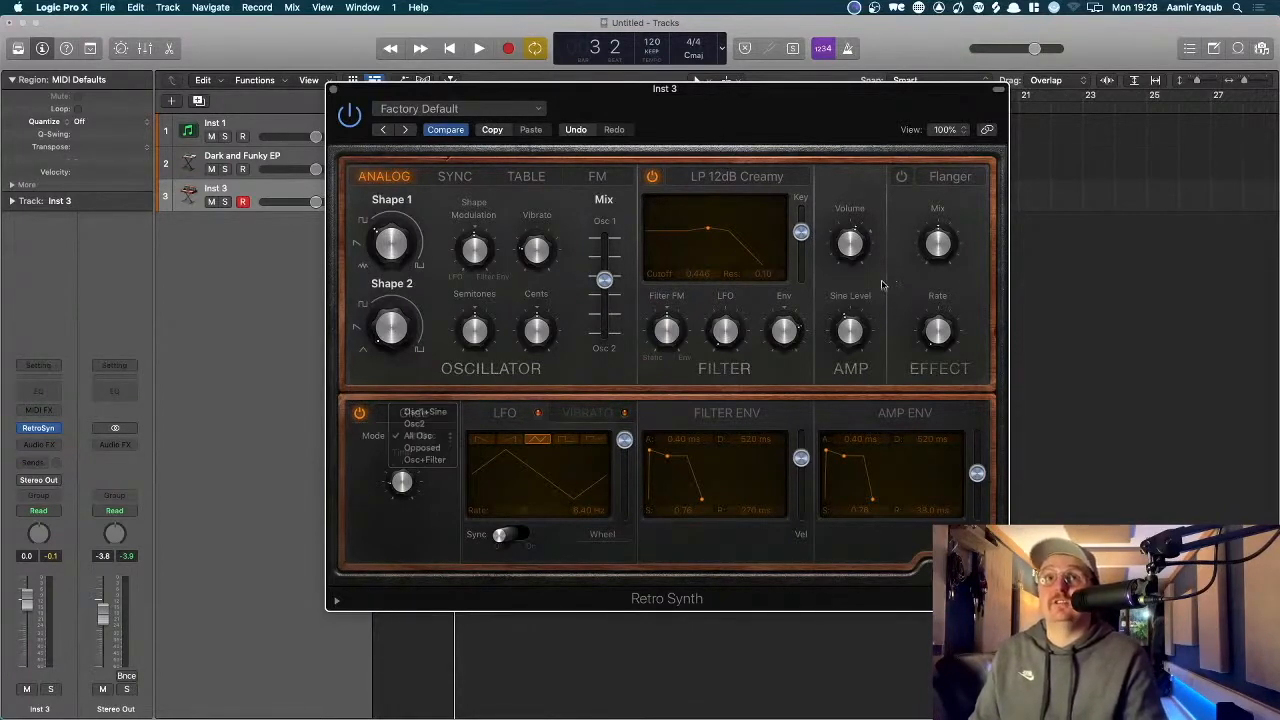
mouse_move(407, 232)
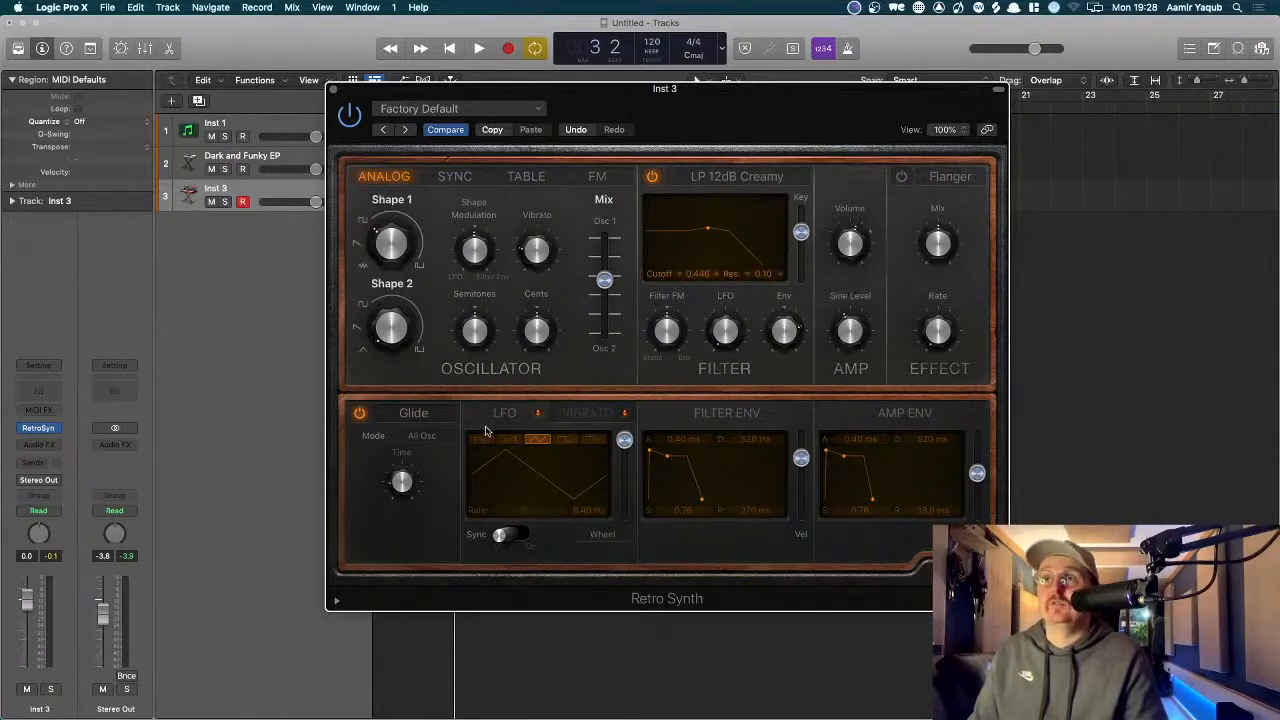
left_click(422, 437)
left_click(430, 410)
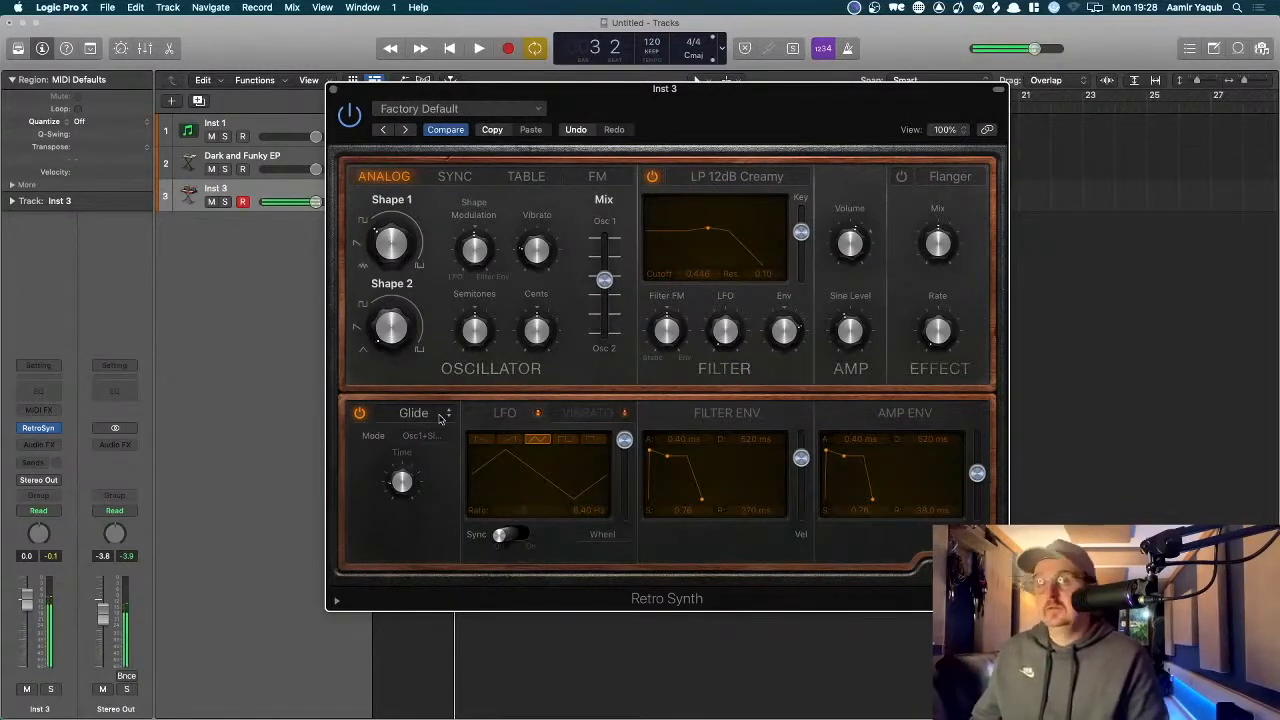
mouse_move(405, 455)
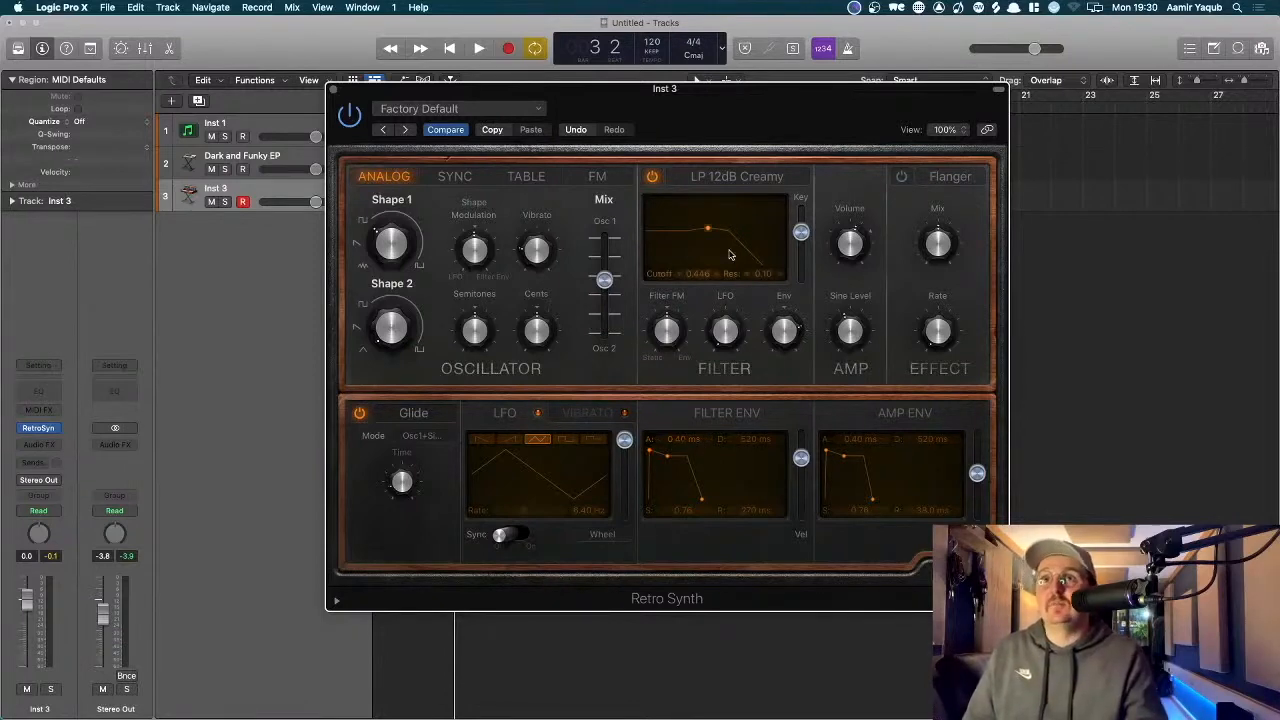
- Raise the filter's LFO amount and slow the LFO rate to about 1.8 Hz
mouse_move(727, 338)
left_click_drag(727, 338, 731, 275)
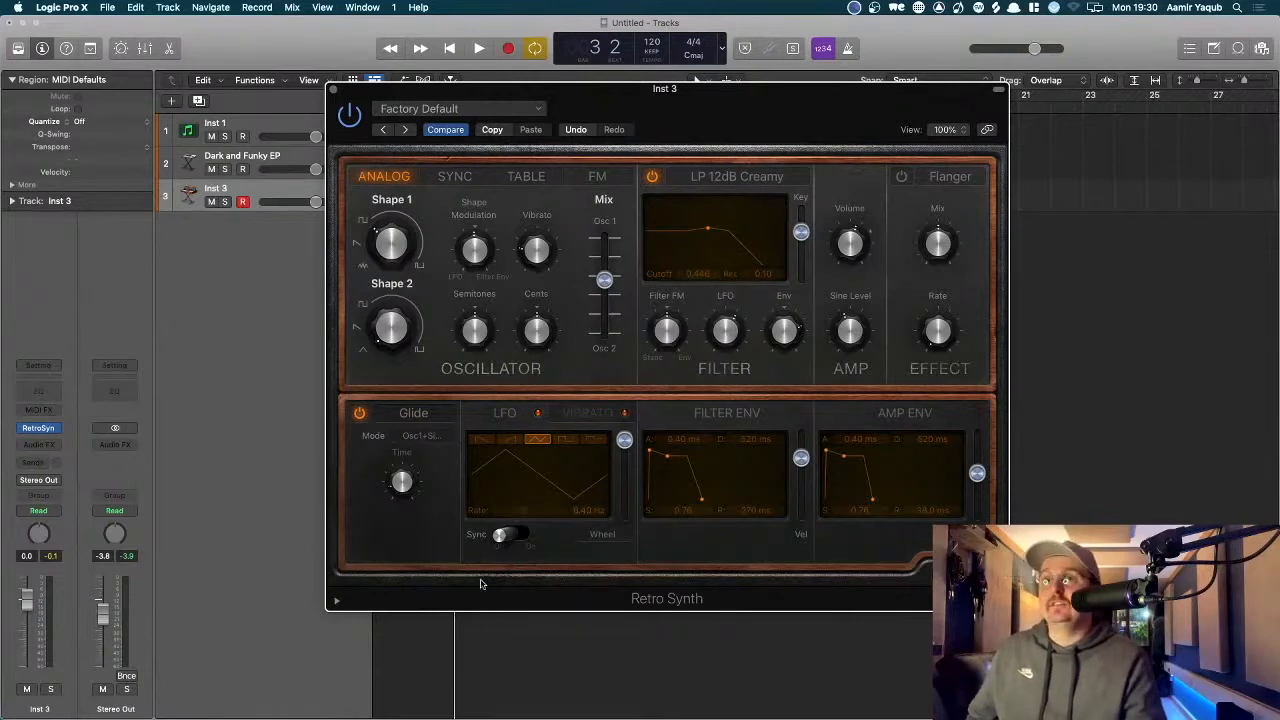
mouse_move(510, 526)
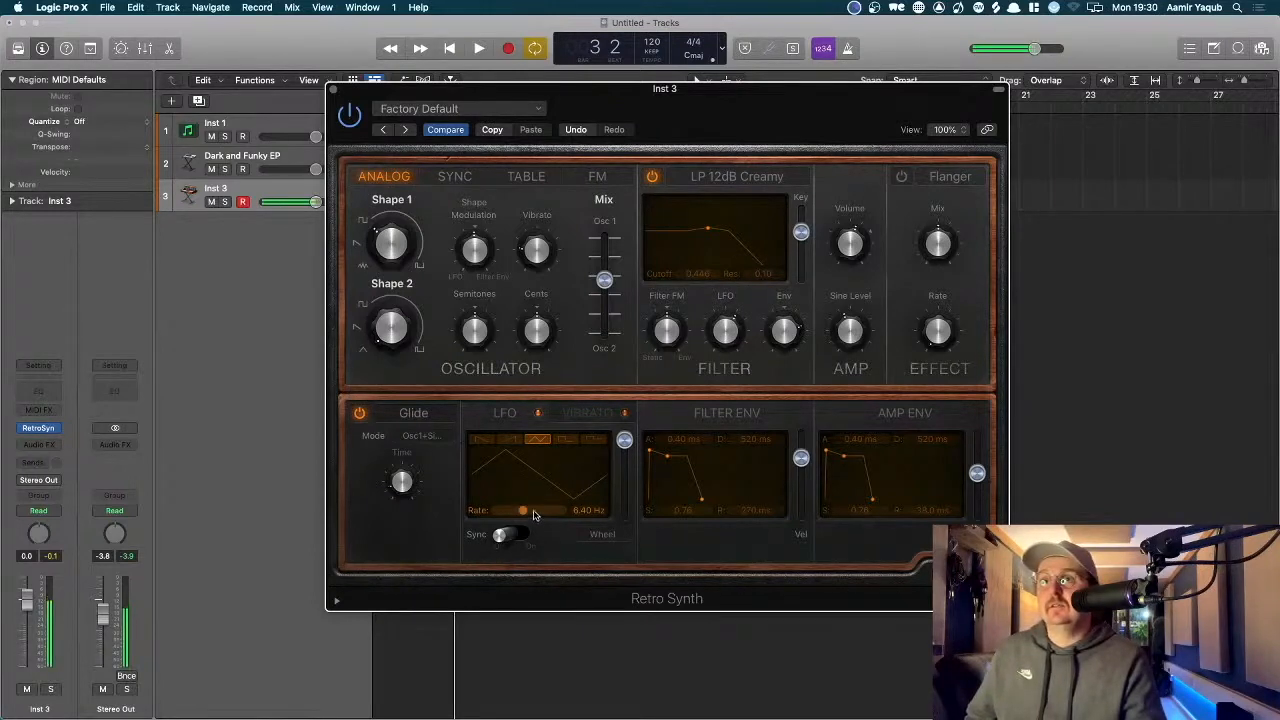
left_click_drag(523, 511, 514, 512)
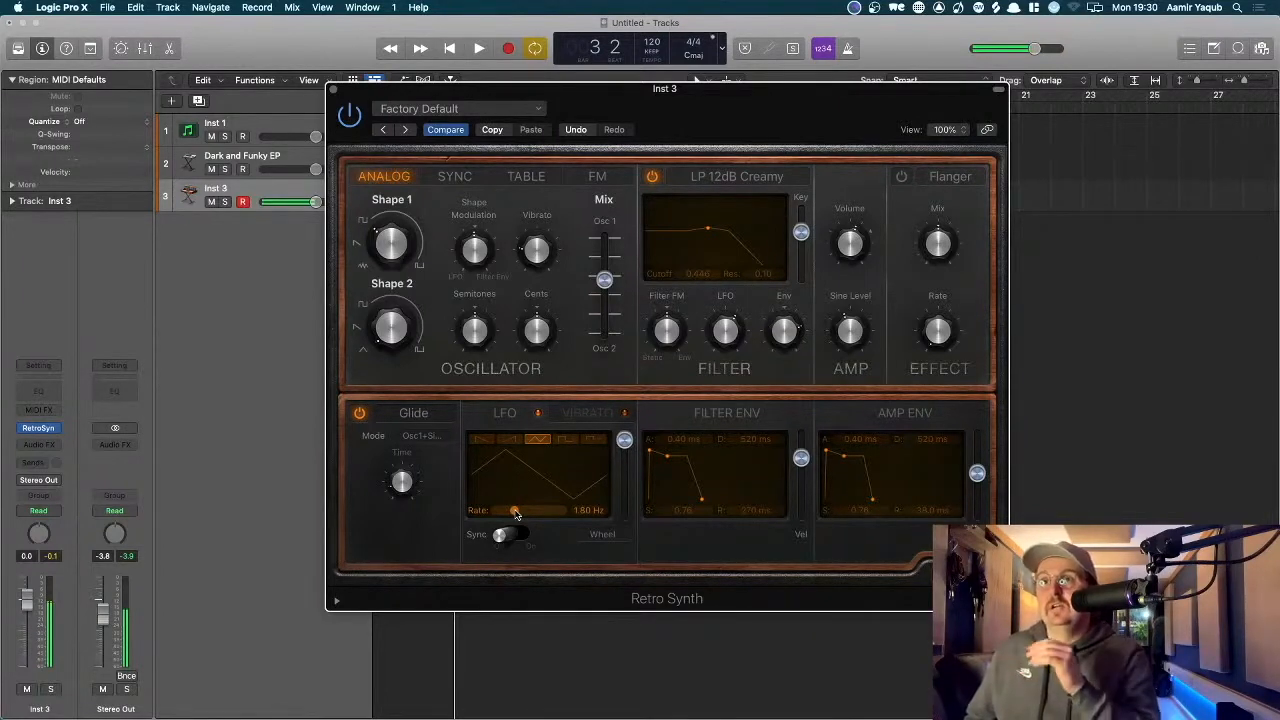
mouse_move(516, 513)
left_mouse_down()
mouse_move(528, 512)
mouse_move(516, 516)
left_mouse_up()
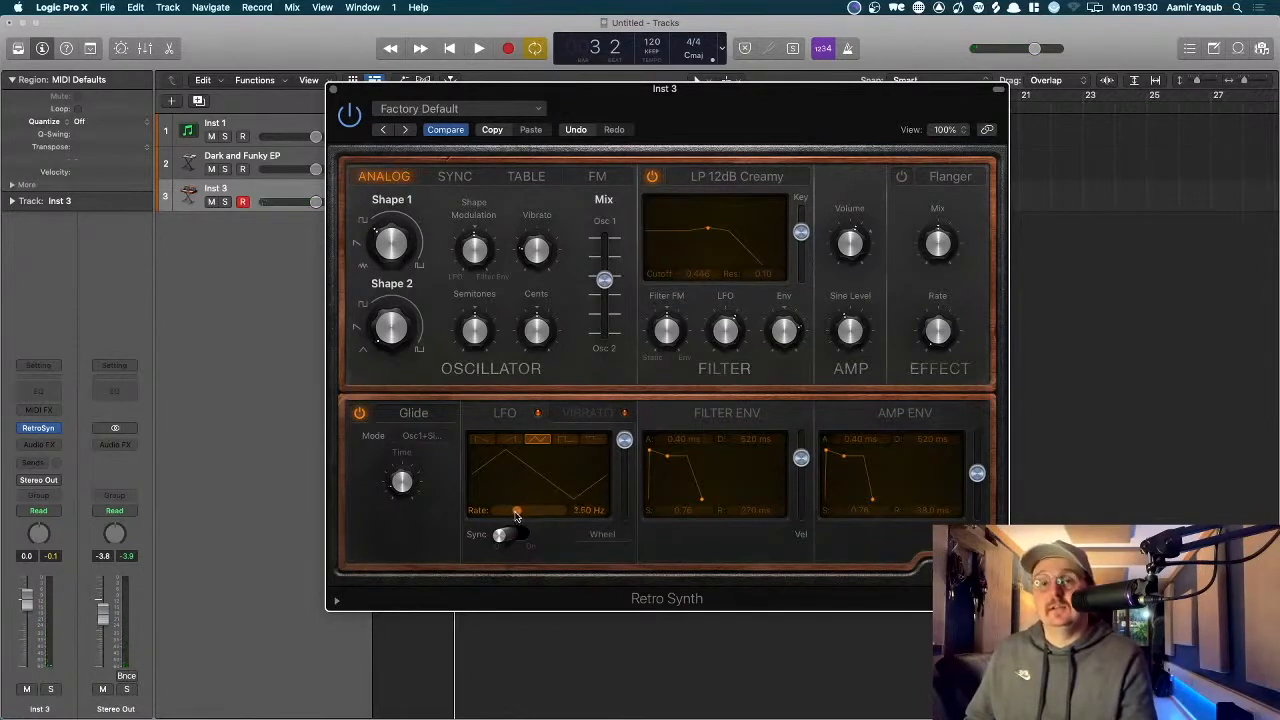
mouse_move(517, 515)
left_mouse_down()
mouse_move(493, 517)
mouse_move(514, 515)
left_mouse_up()
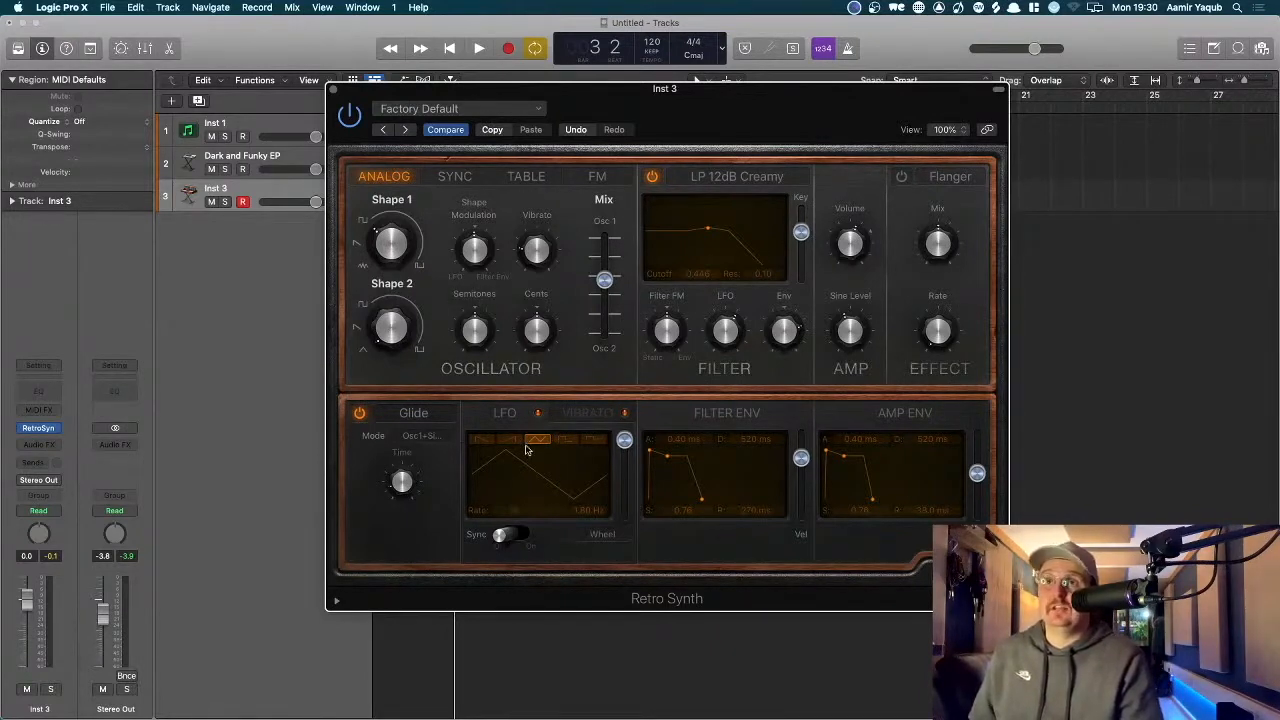
- Try the square and triangle waveforms on the LFO and settle on the falling sawtooth
left_click(564, 440)
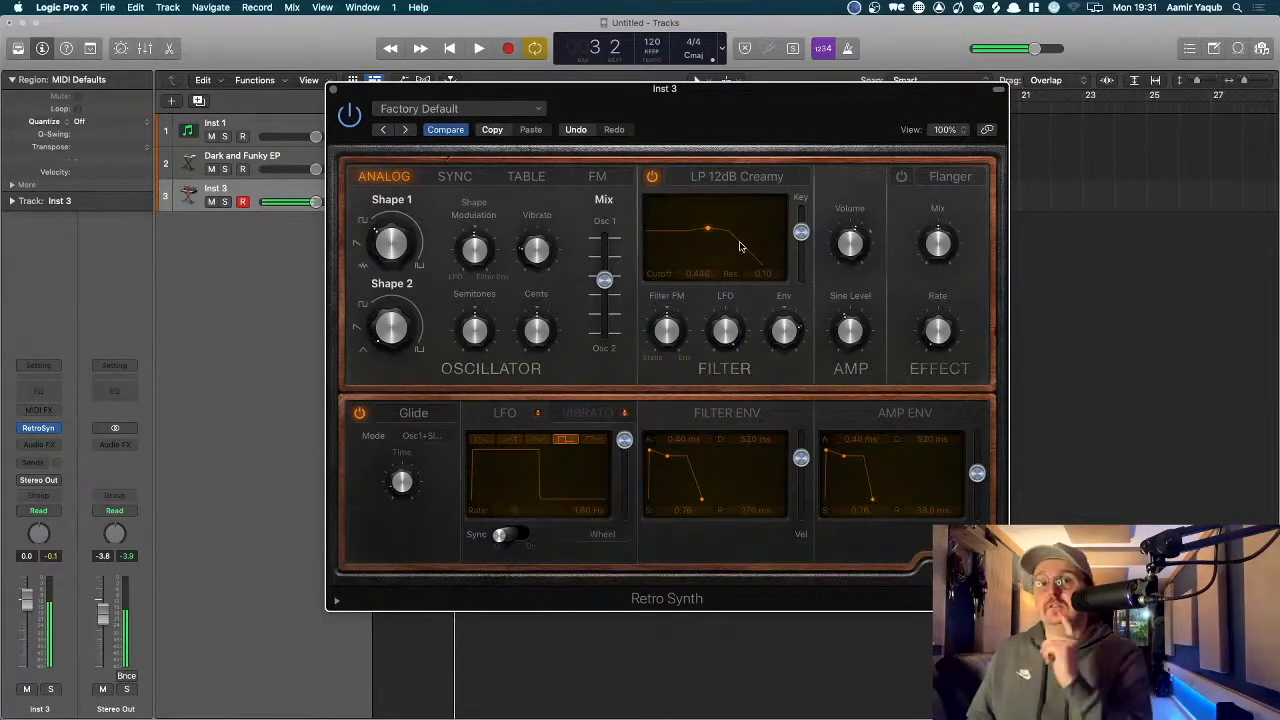
left_click(543, 441)
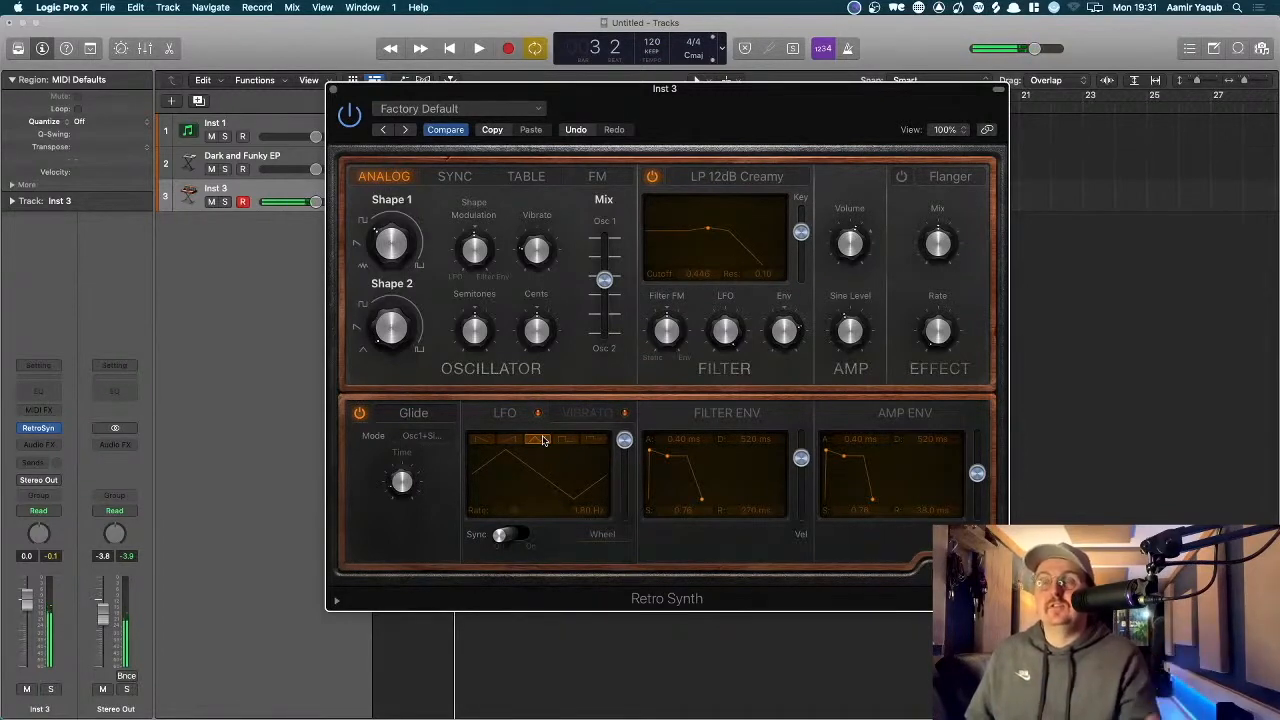
left_click(483, 442)
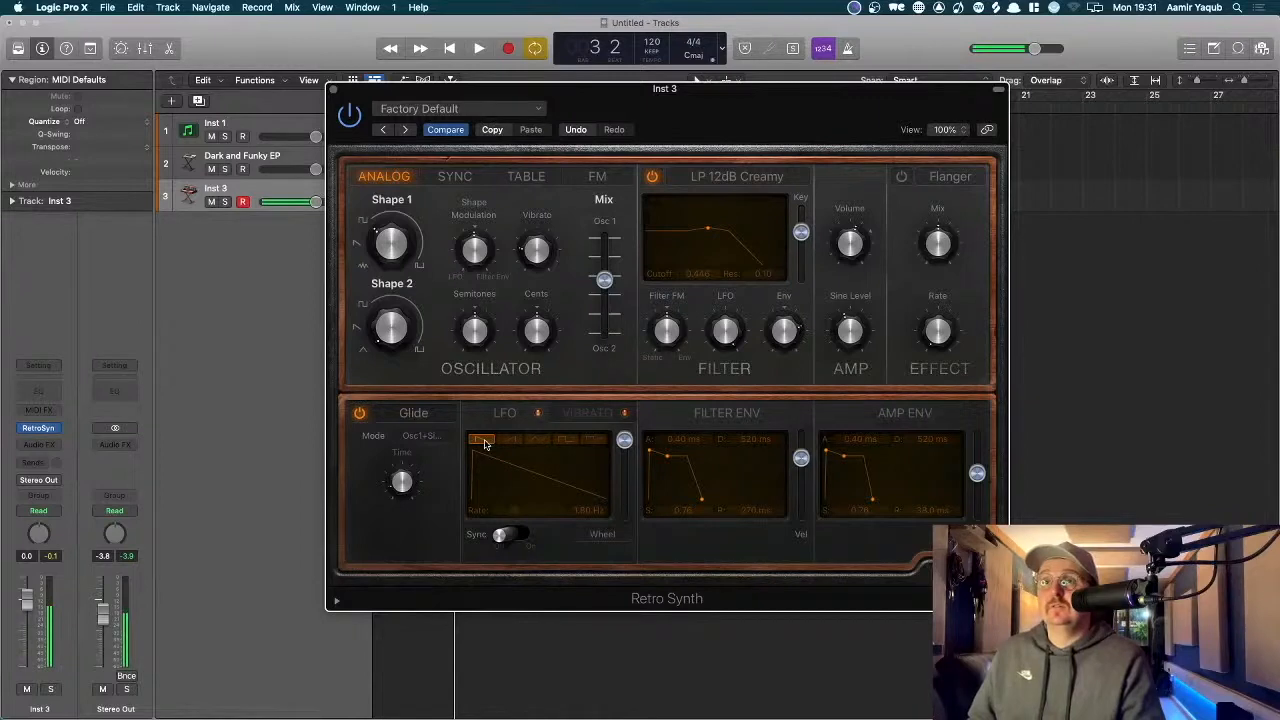
left_click(563, 441)
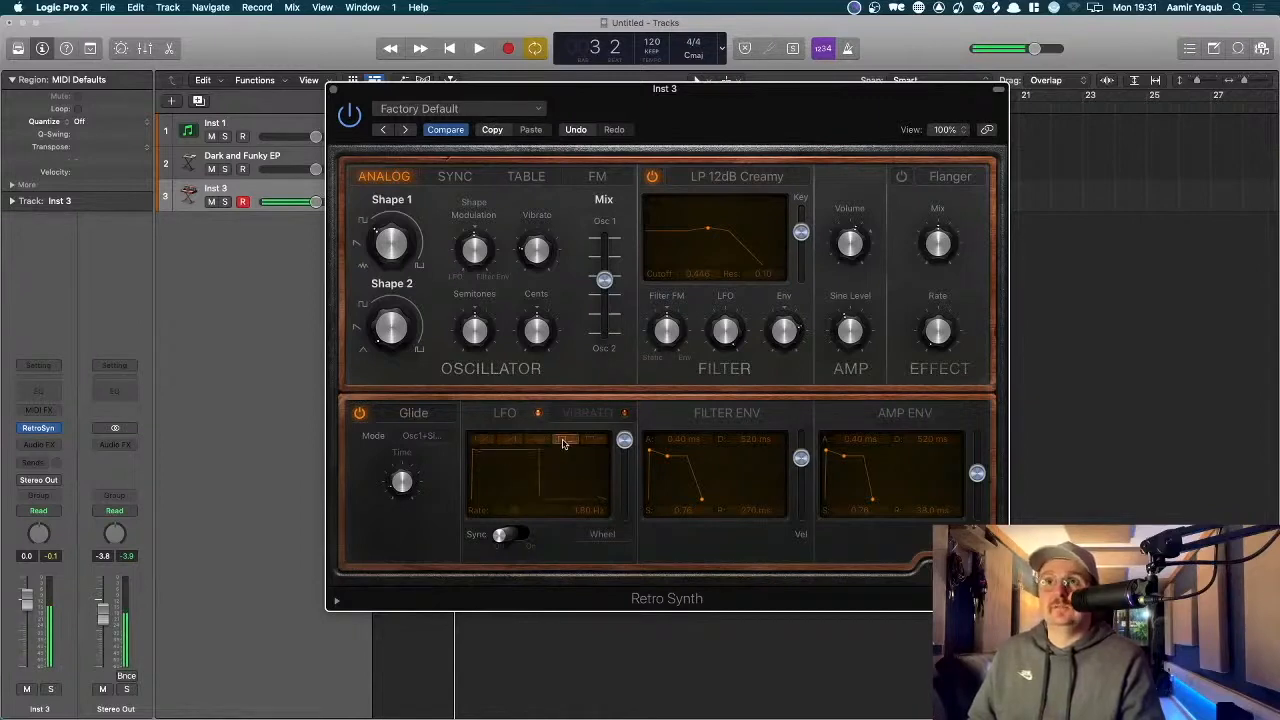
left_click(483, 441)
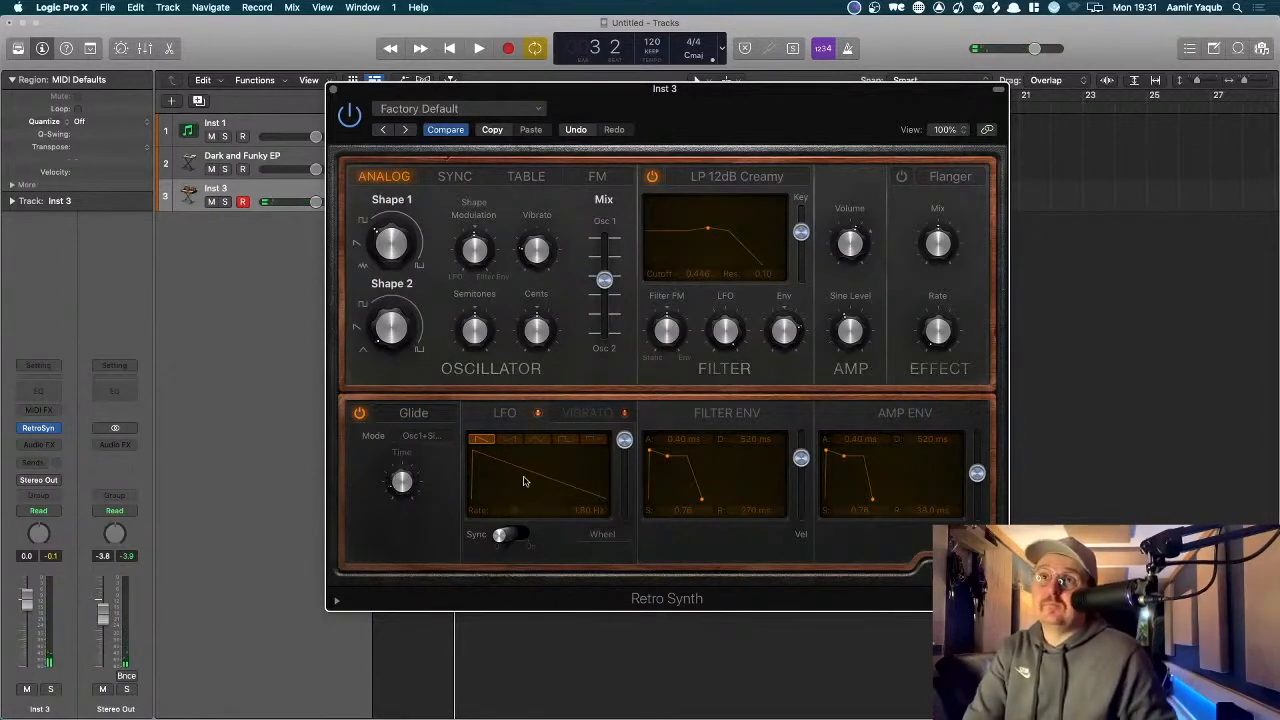
- Vary the filter's LFO amount and lower the filter cutoff to about 0.400 with the resonance at 0.00
mouse_move(718, 342)
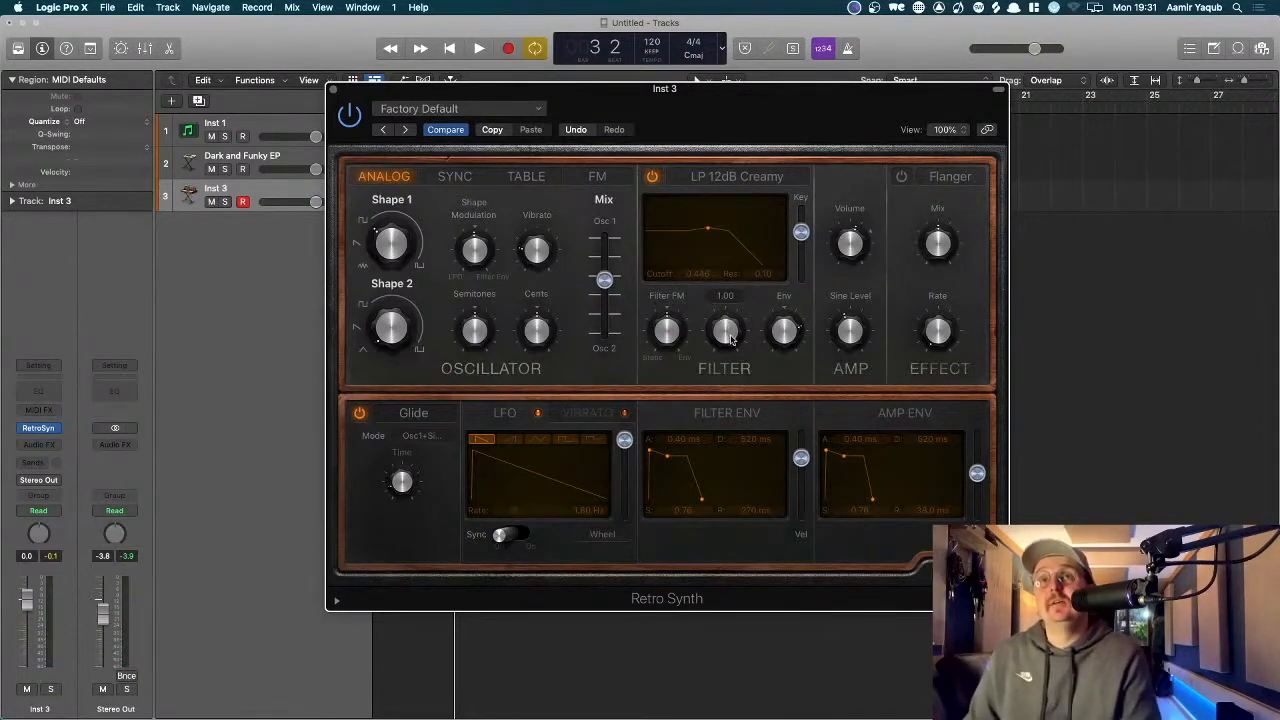
mouse_move(733, 331)
left_mouse_down()
mouse_move(731, 385)
mouse_move(743, 348)
left_mouse_up()
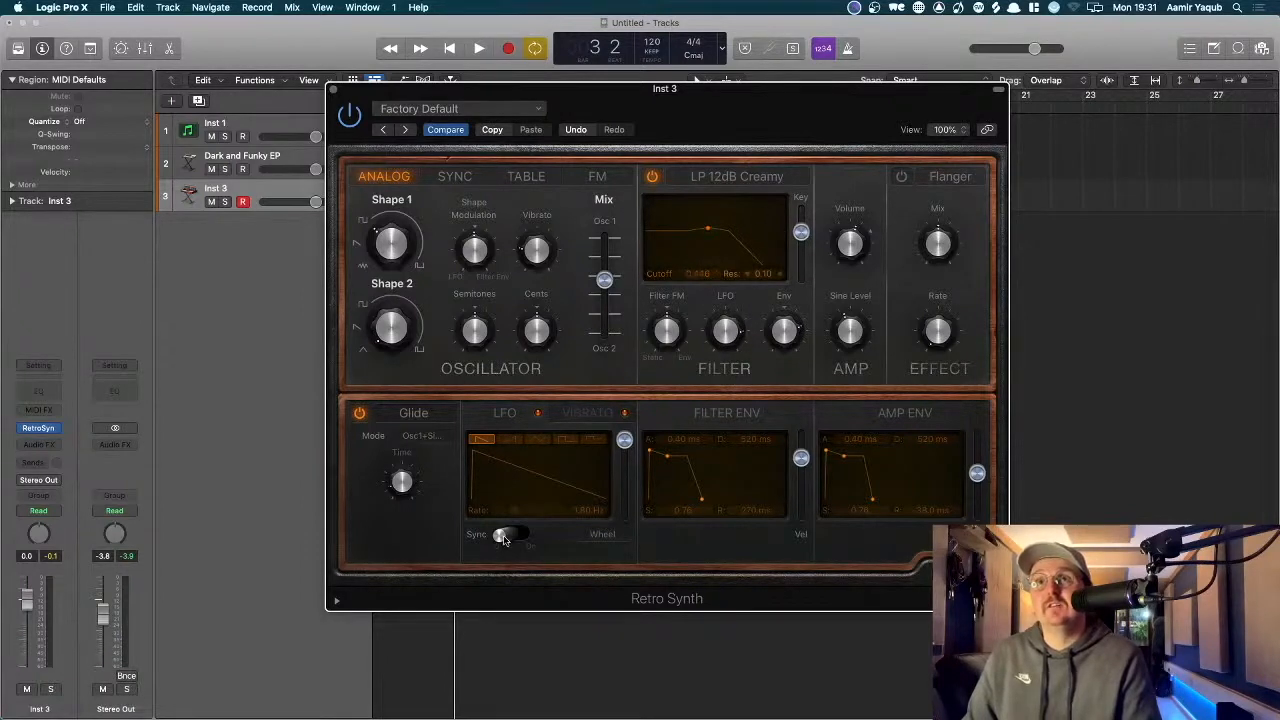
left_click_drag(709, 229, 701, 229)
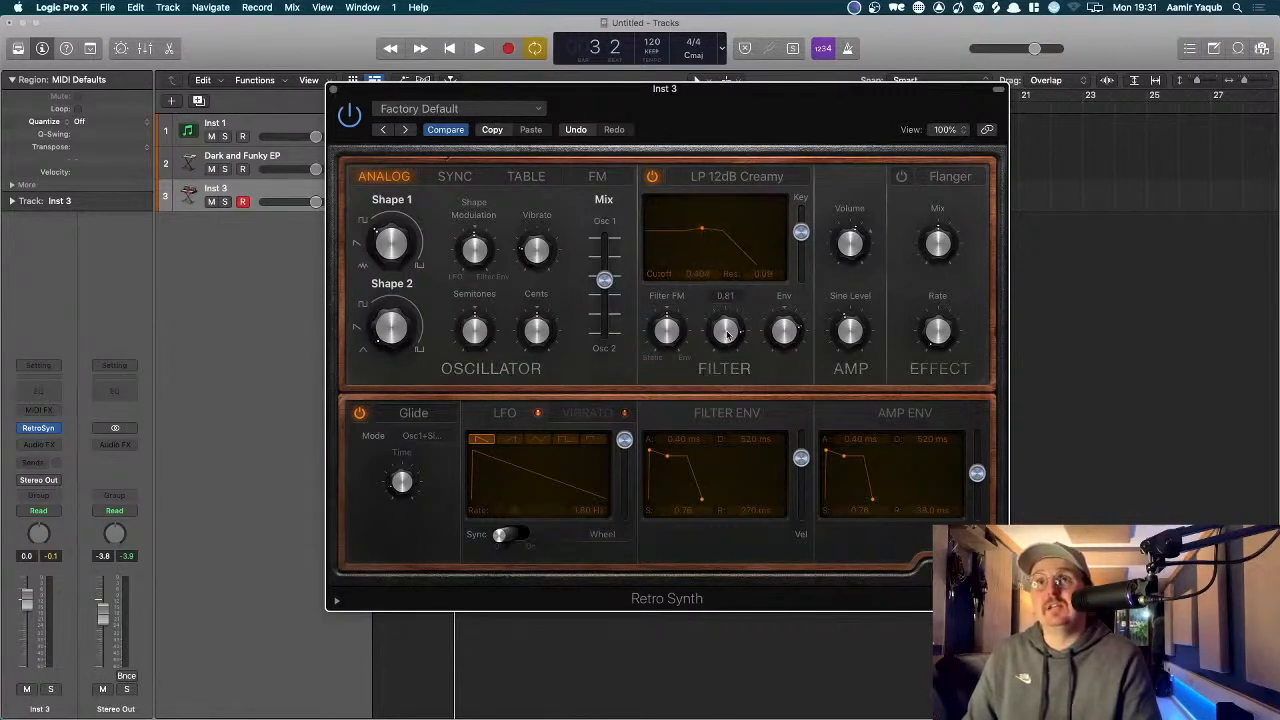
left_click_drag(728, 334, 728, 298)
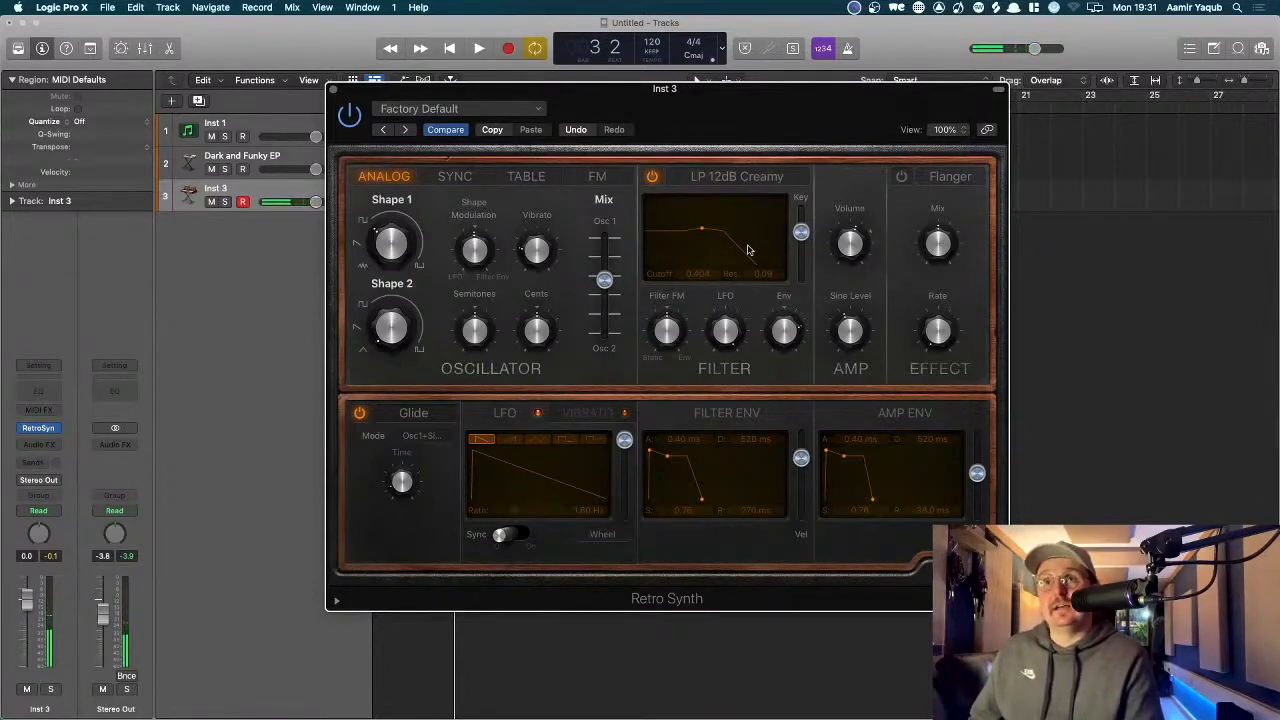
mouse_move(705, 231)
left_mouse_down()
mouse_move(651, 237)
mouse_move(718, 234)
mouse_move(702, 233)
left_mouse_up()
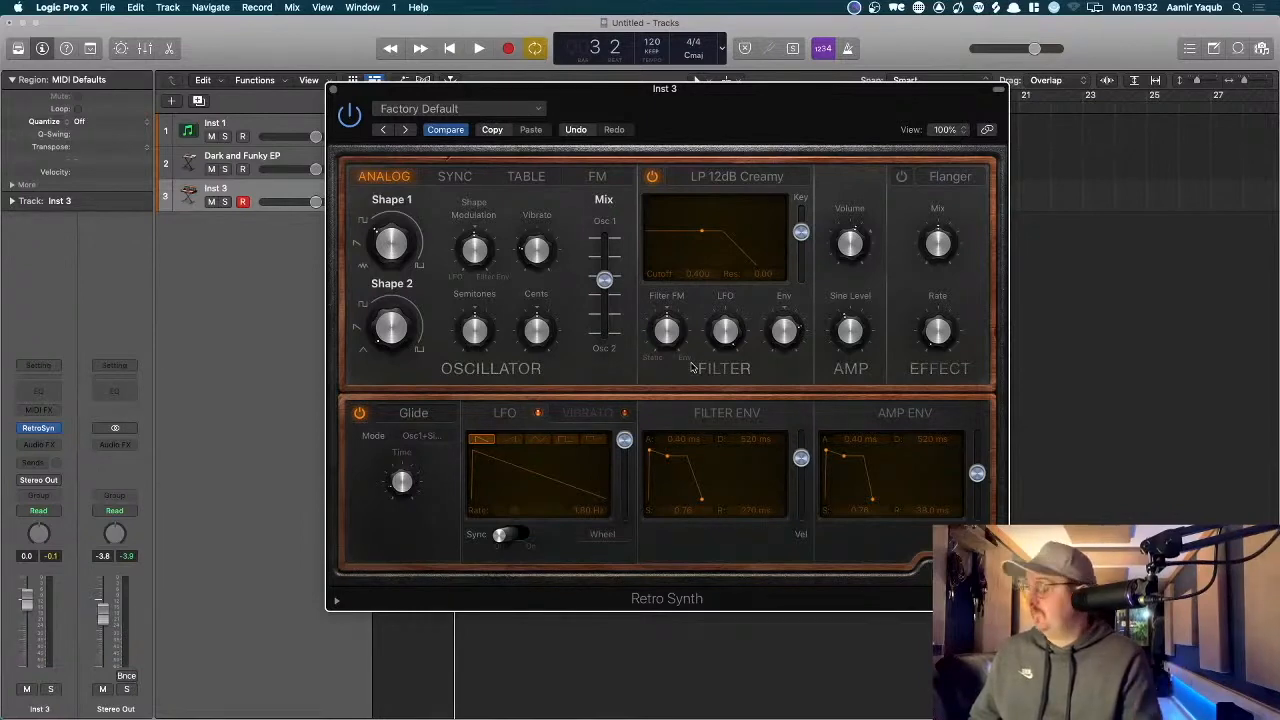
mouse_move(728, 343)
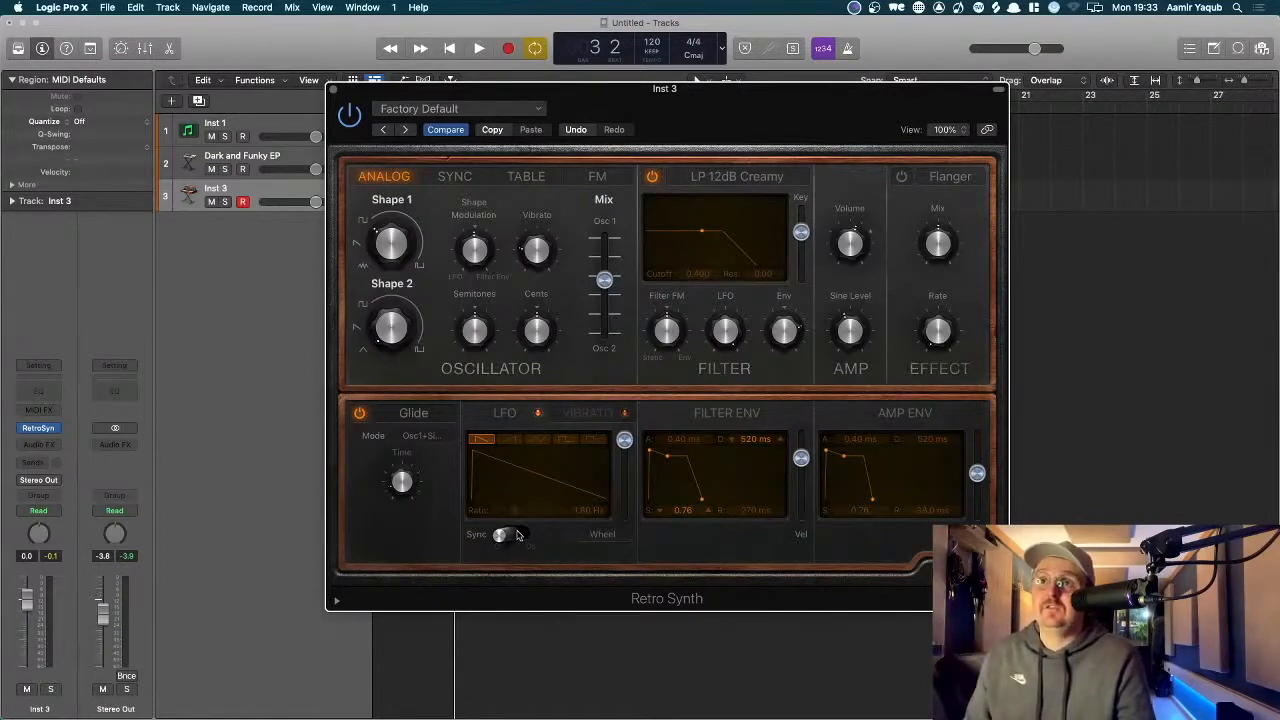
- Sync the LFO to the project tempo and try rates of 1/8 and 1/16, finishing slightly slower than 1/16
left_click(522, 537)
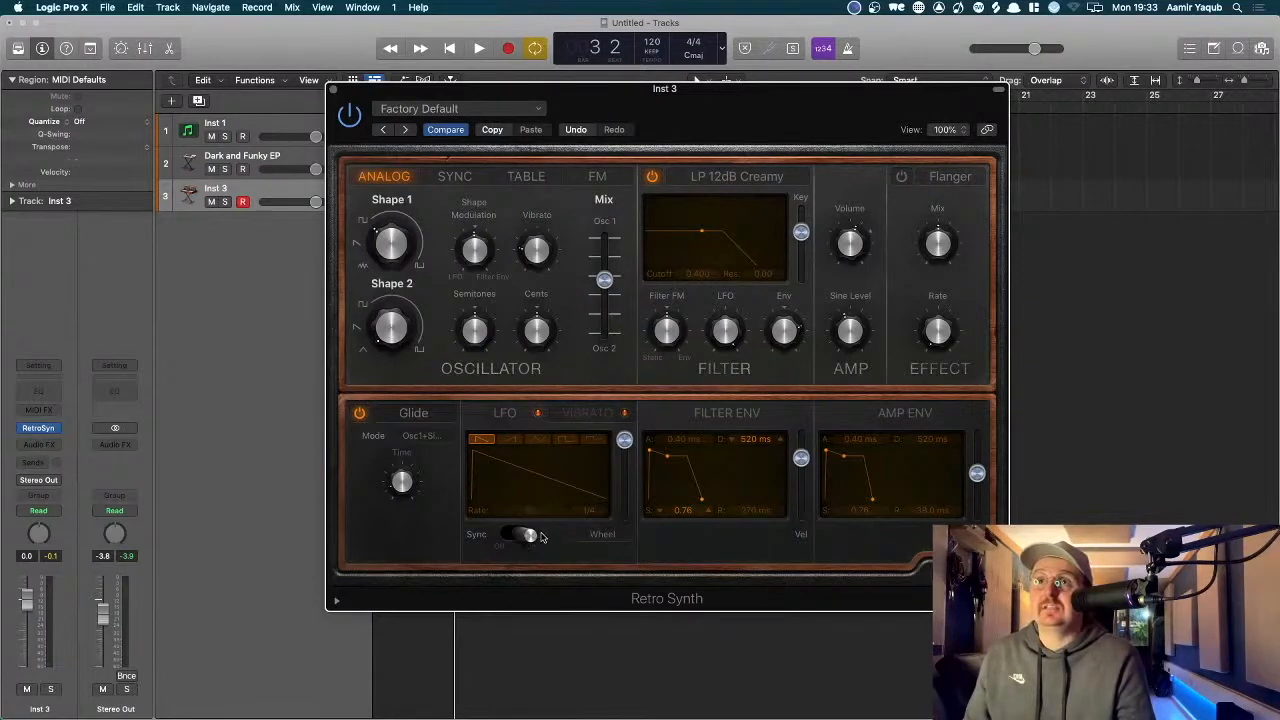
left_click(522, 536)
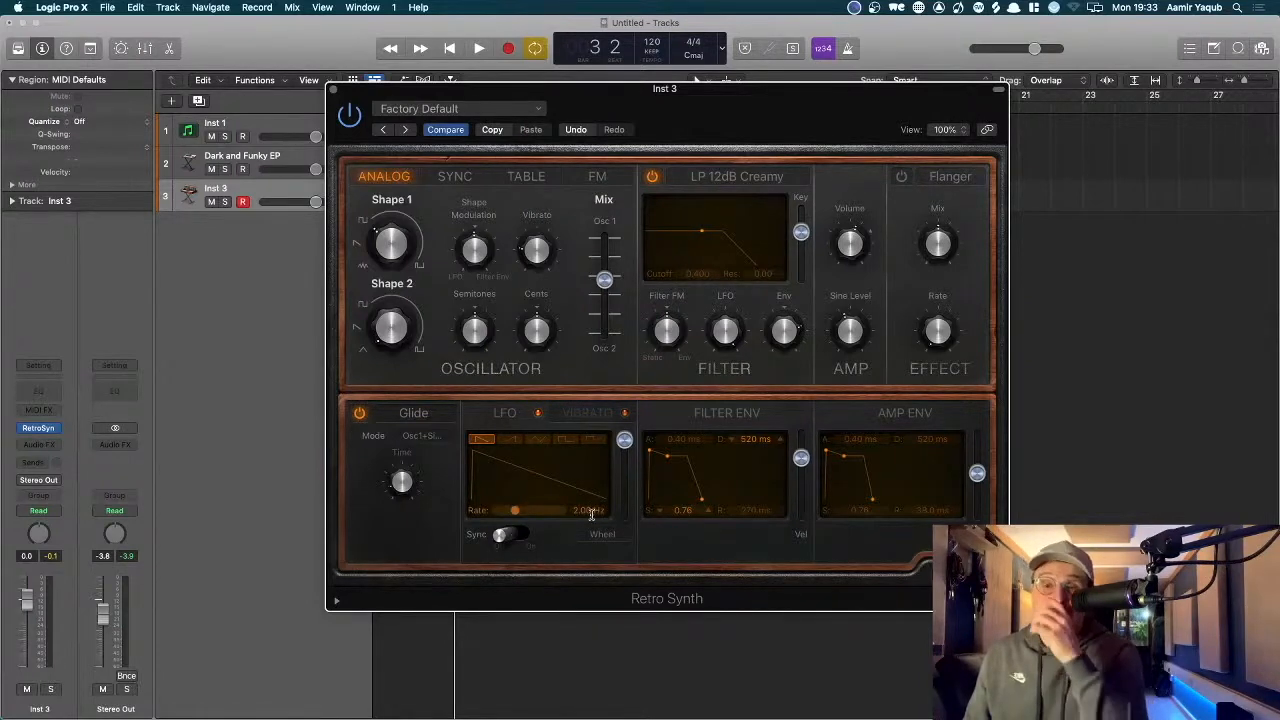
left_click(518, 535)
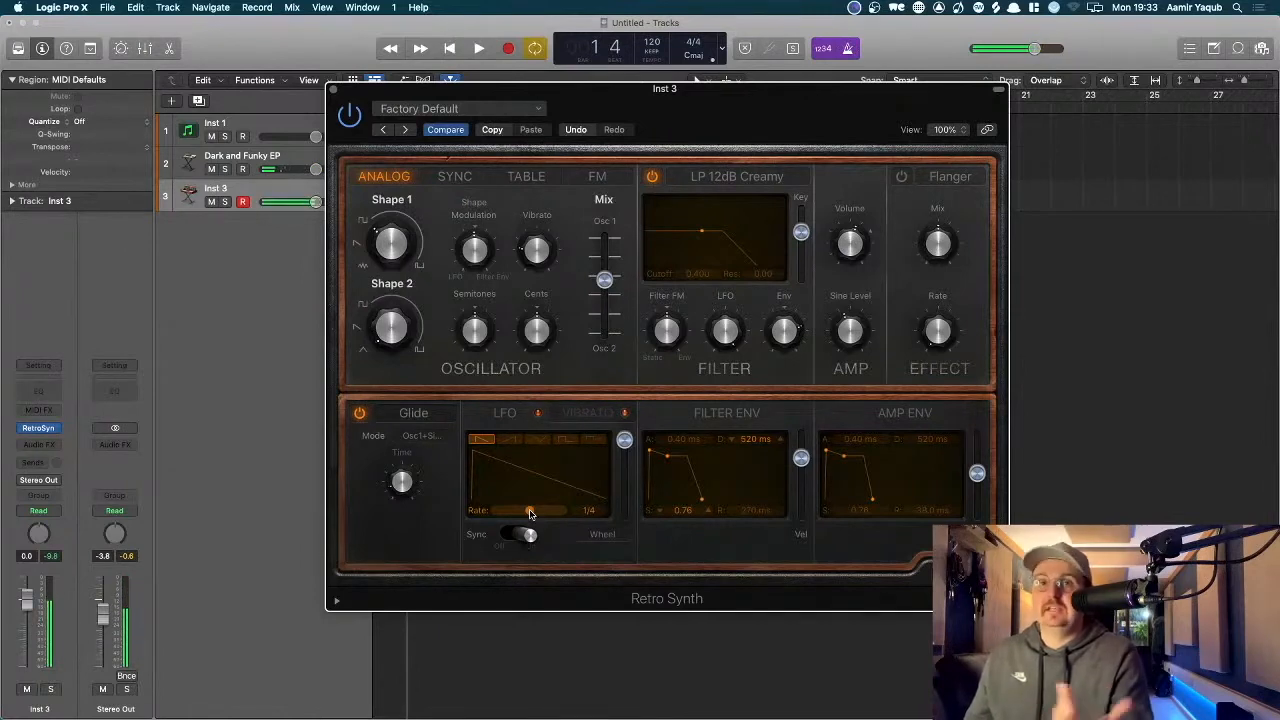
left_click_drag(530, 513, 539, 513)
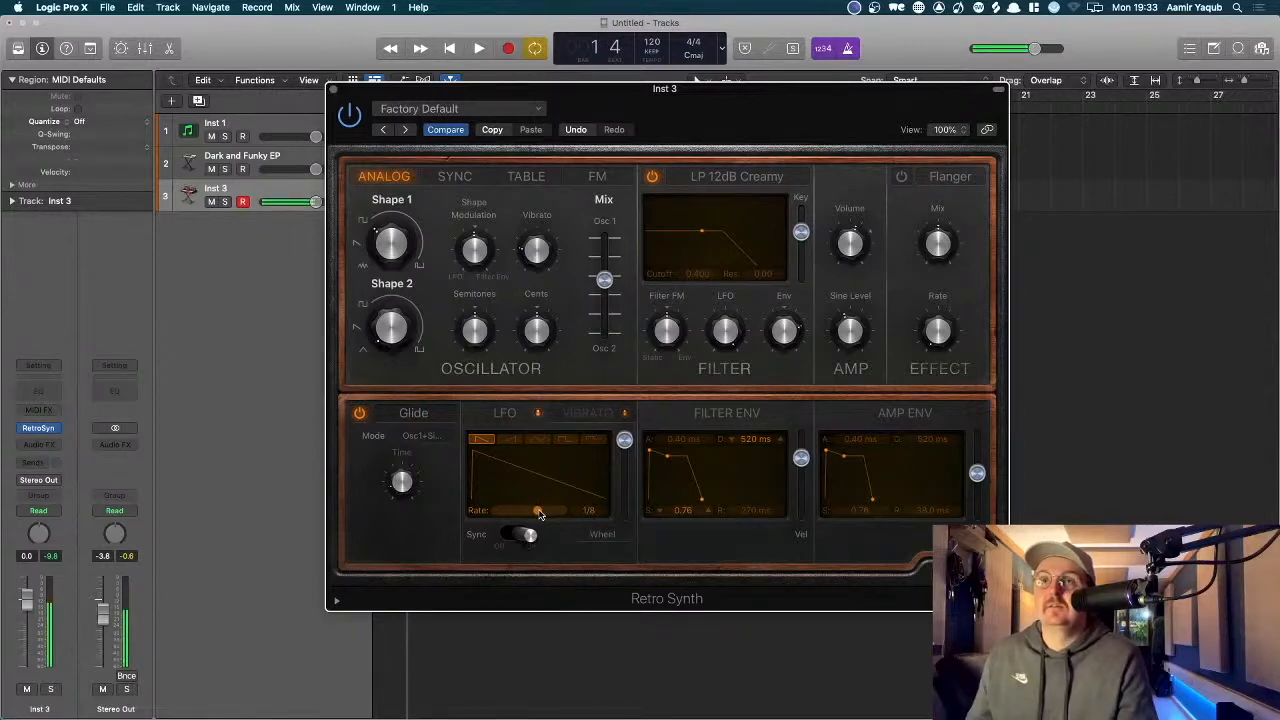
left_click_drag(539, 513, 546, 514)
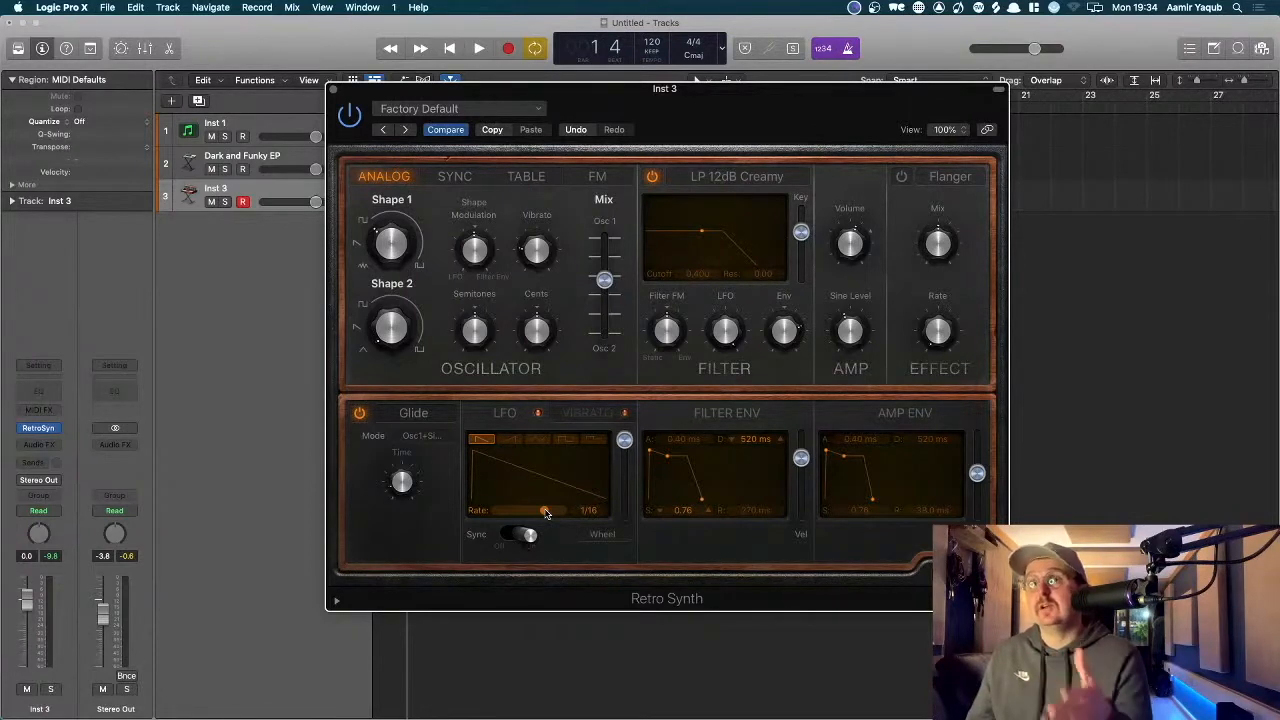
left_click_drag(545, 513, 543, 513)
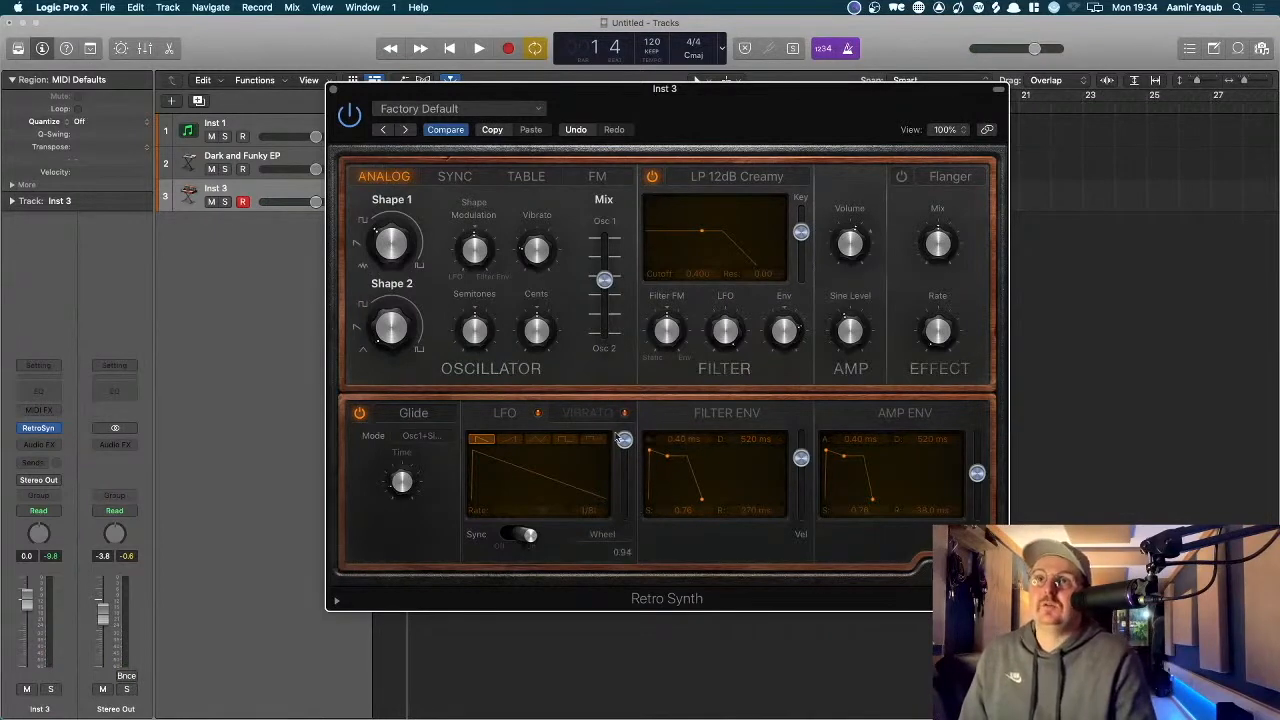
- Lower the vibrato amount to 0.51 and slow its tempo-synced rate to 1/4
left_click(597, 421)
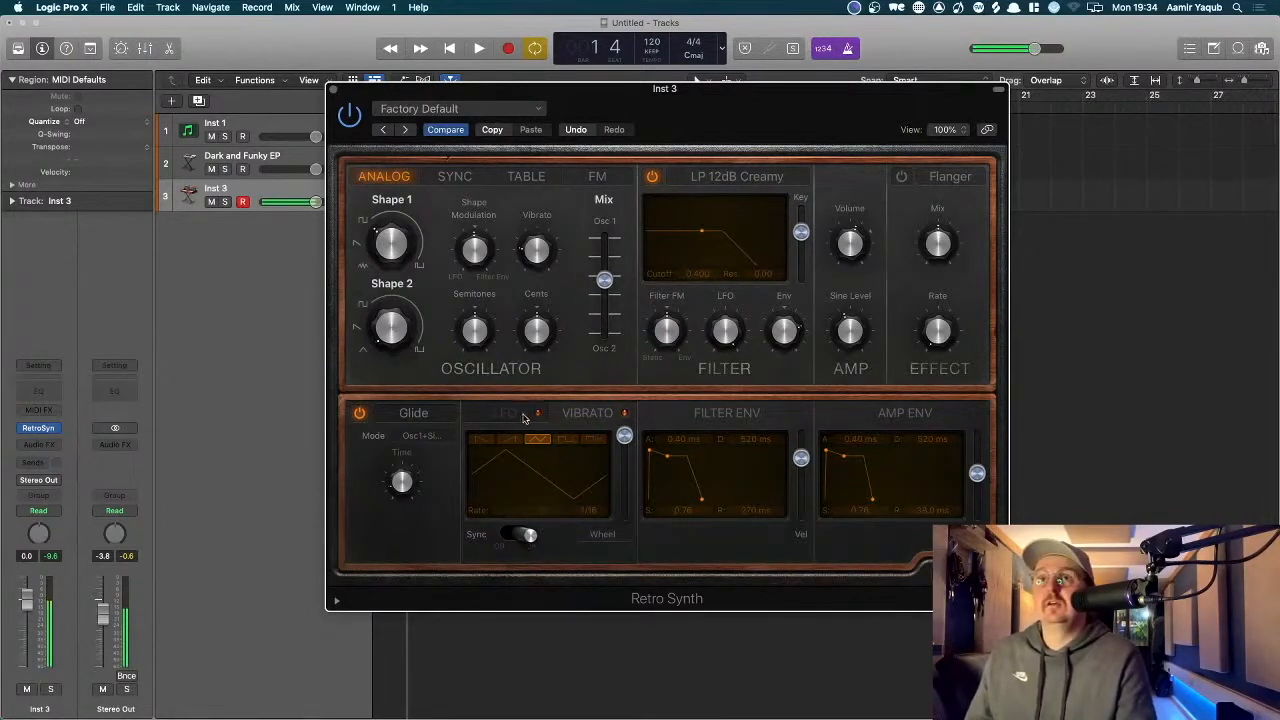
left_click(562, 417)
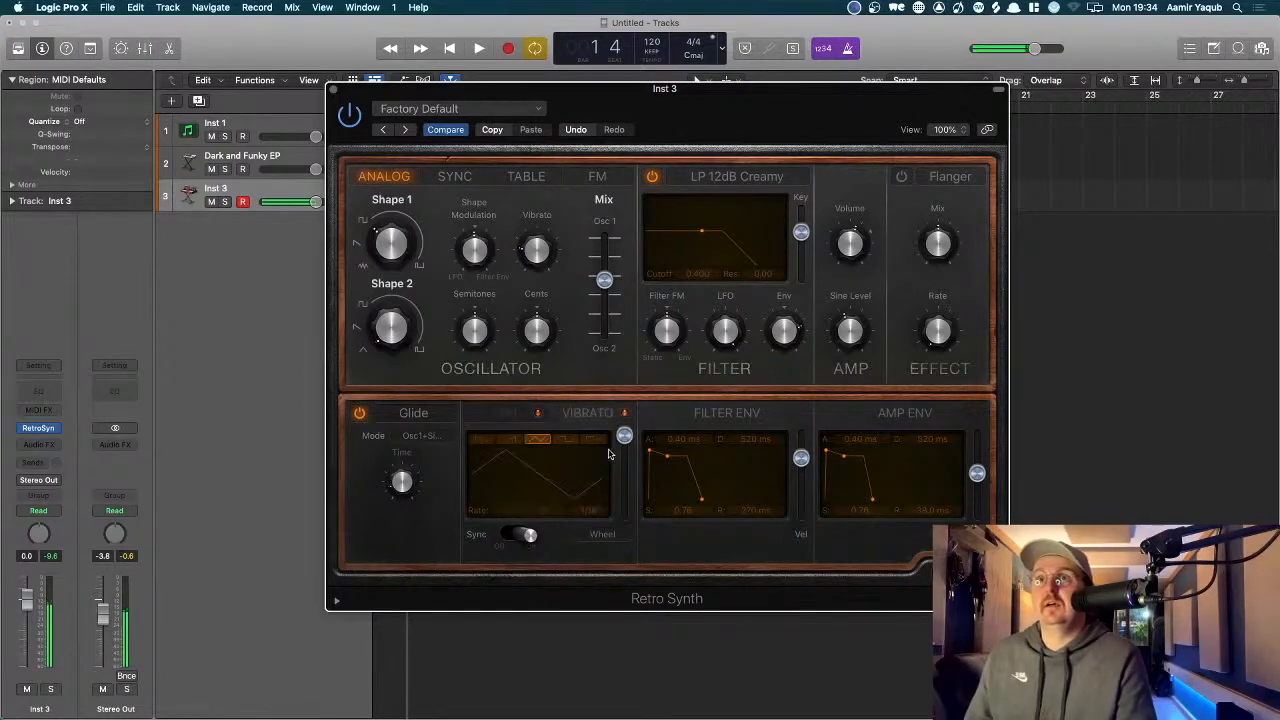
left_click_drag(624, 436, 625, 474)
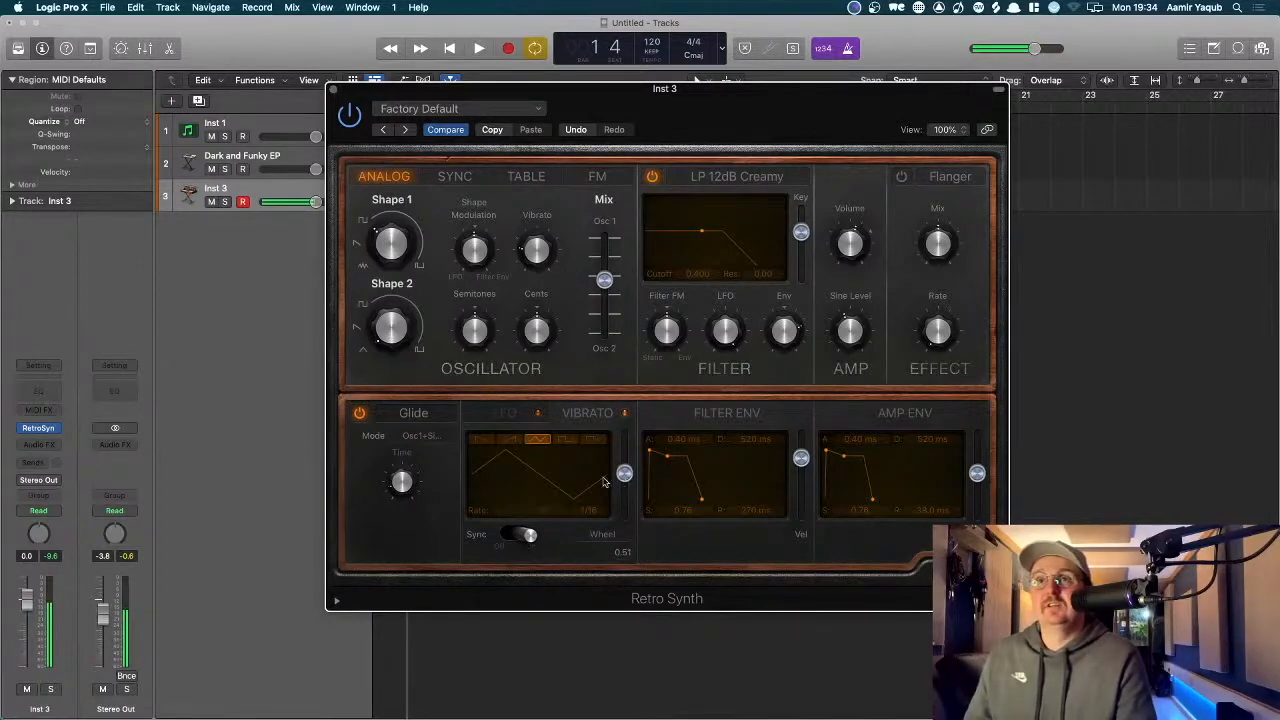
left_click_drag(565, 510, 531, 514)
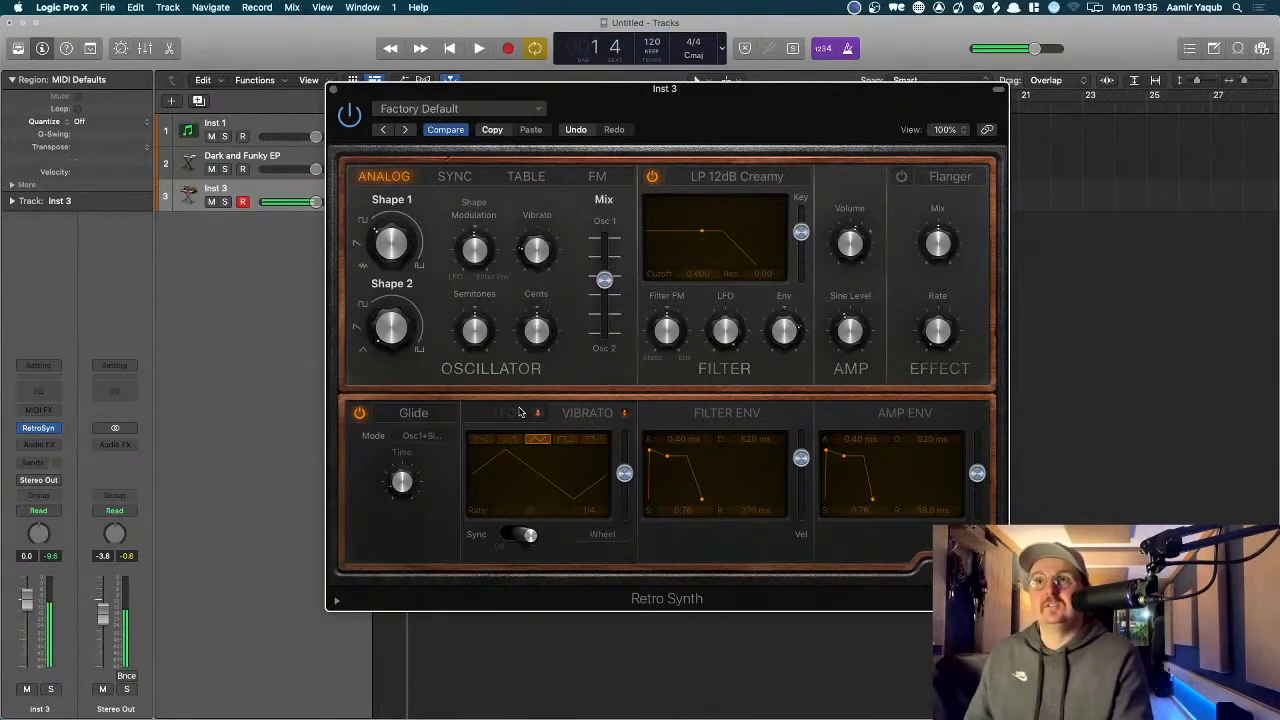
- Compare the LFO and vibrato settings and reduce the vibrato amount slightly below 0.51
left_click(510, 413)
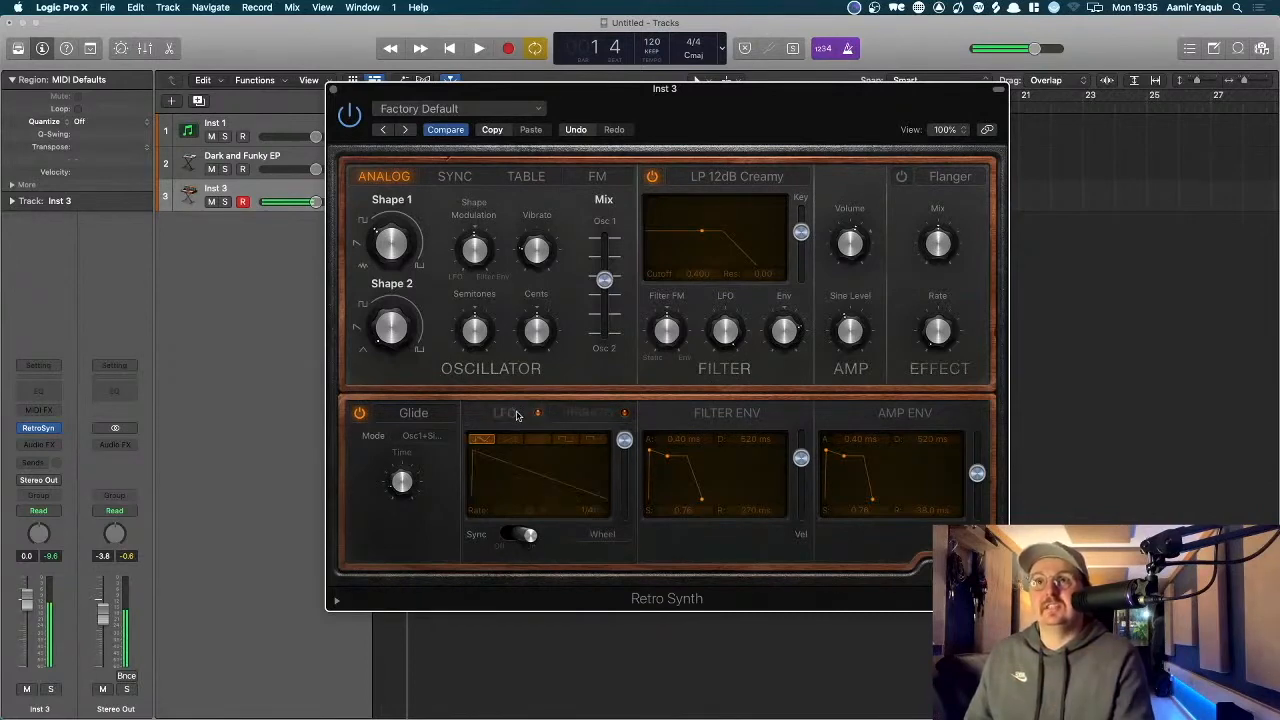
left_click(571, 417)
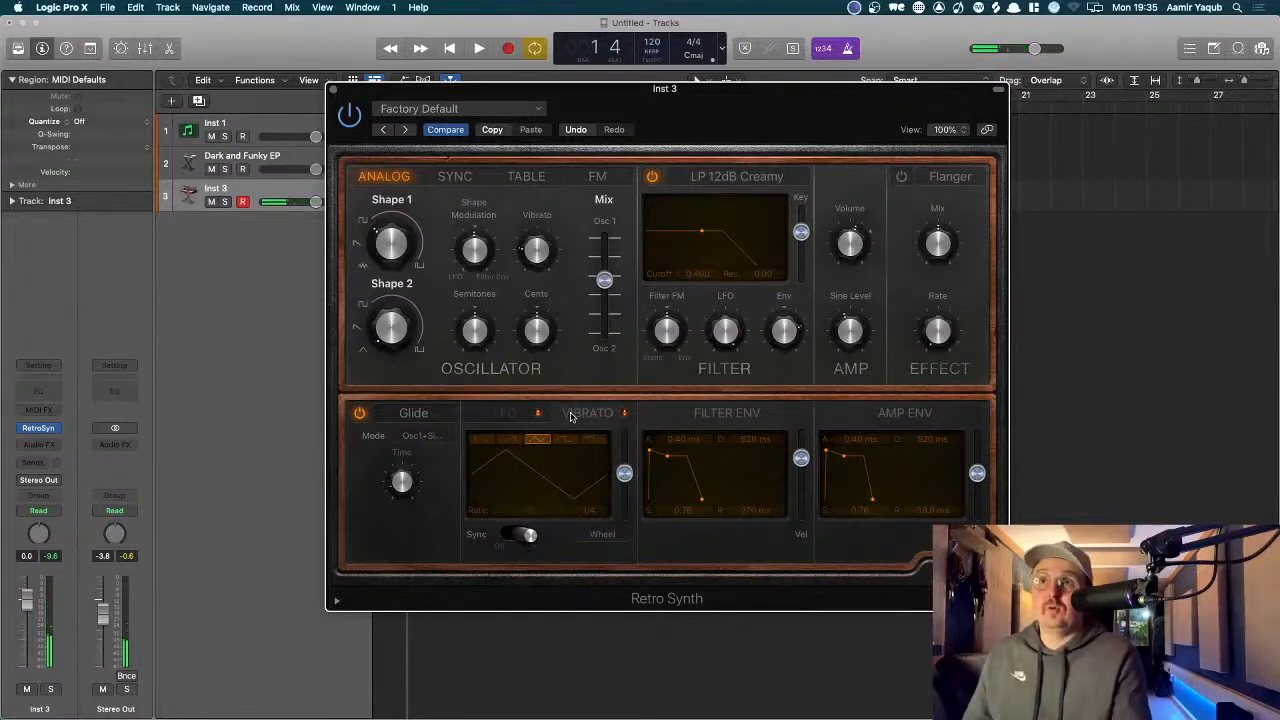
left_click(527, 418)
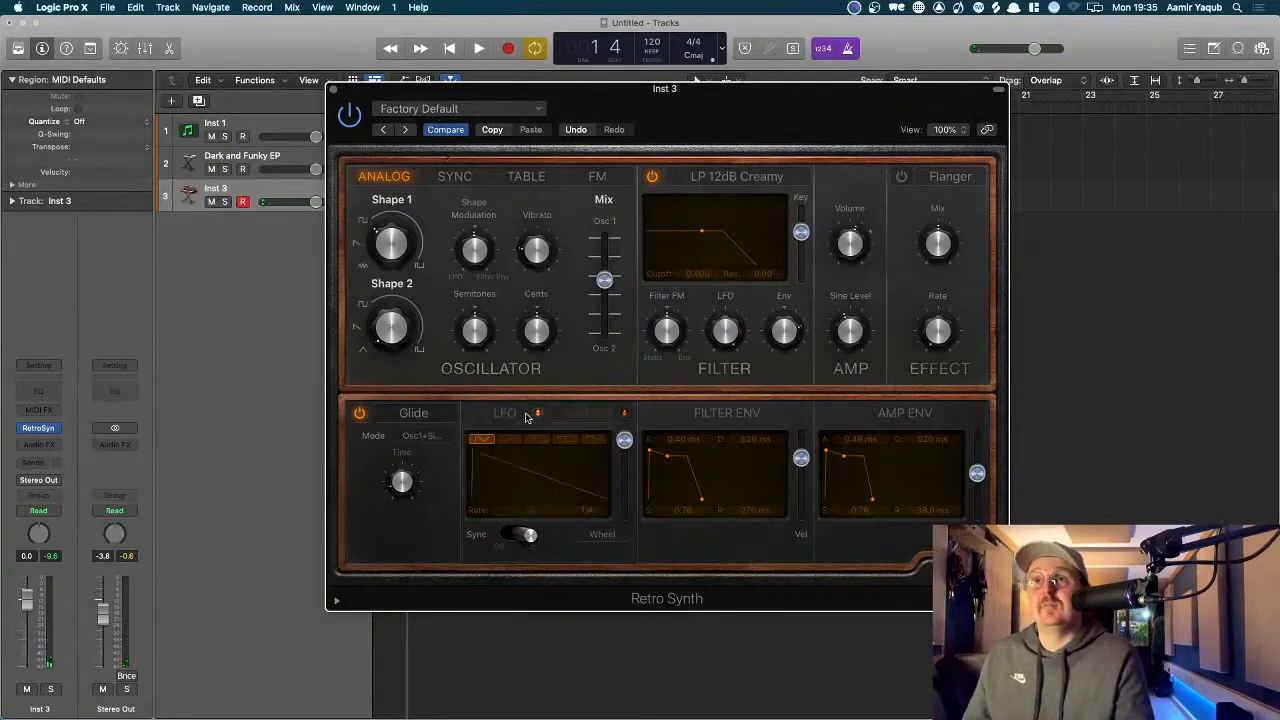
left_click(586, 414)
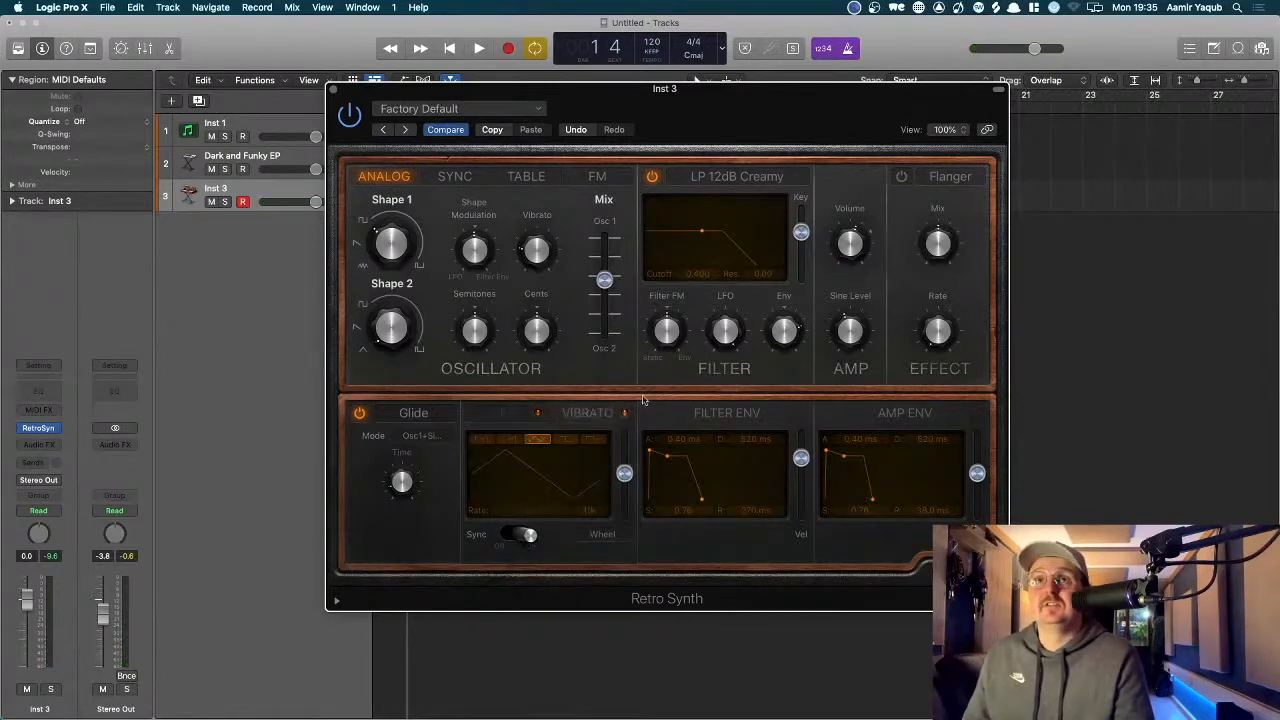
mouse_move(624, 472)
left_mouse_down()
mouse_move(628, 414)
mouse_move(626, 481)
left_mouse_up()
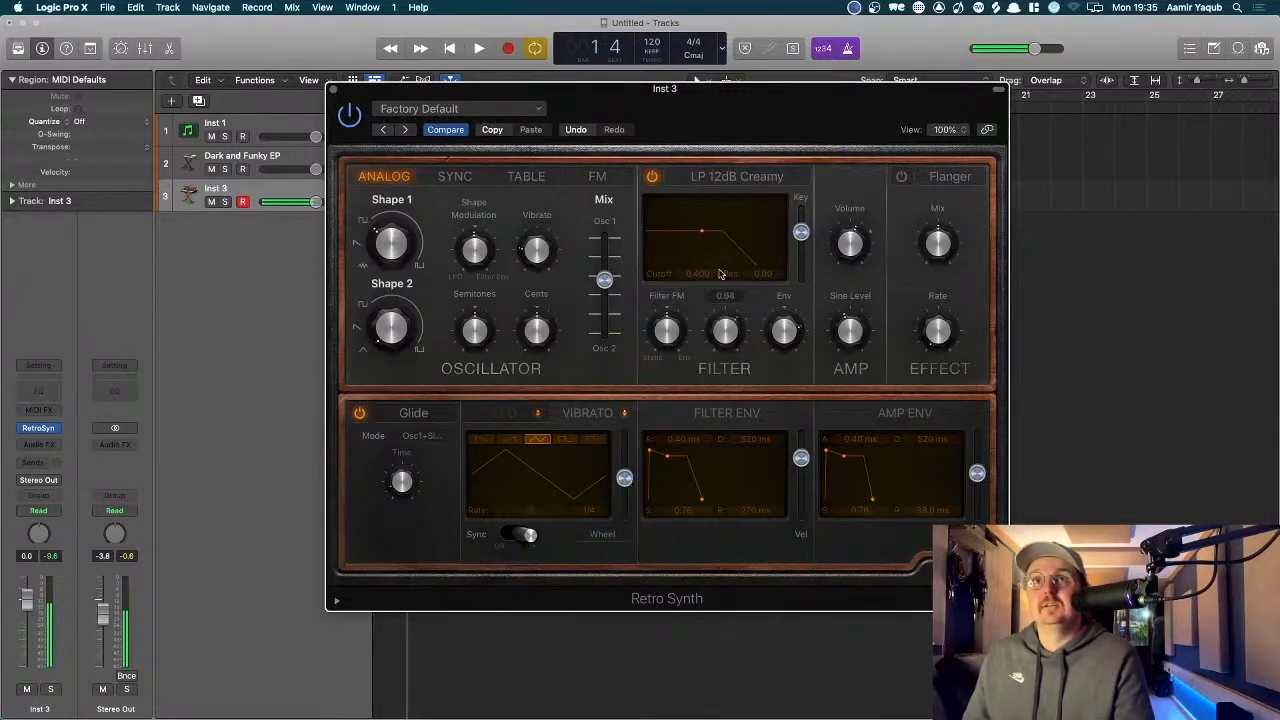
left_click_drag(718, 278, 718, 278)
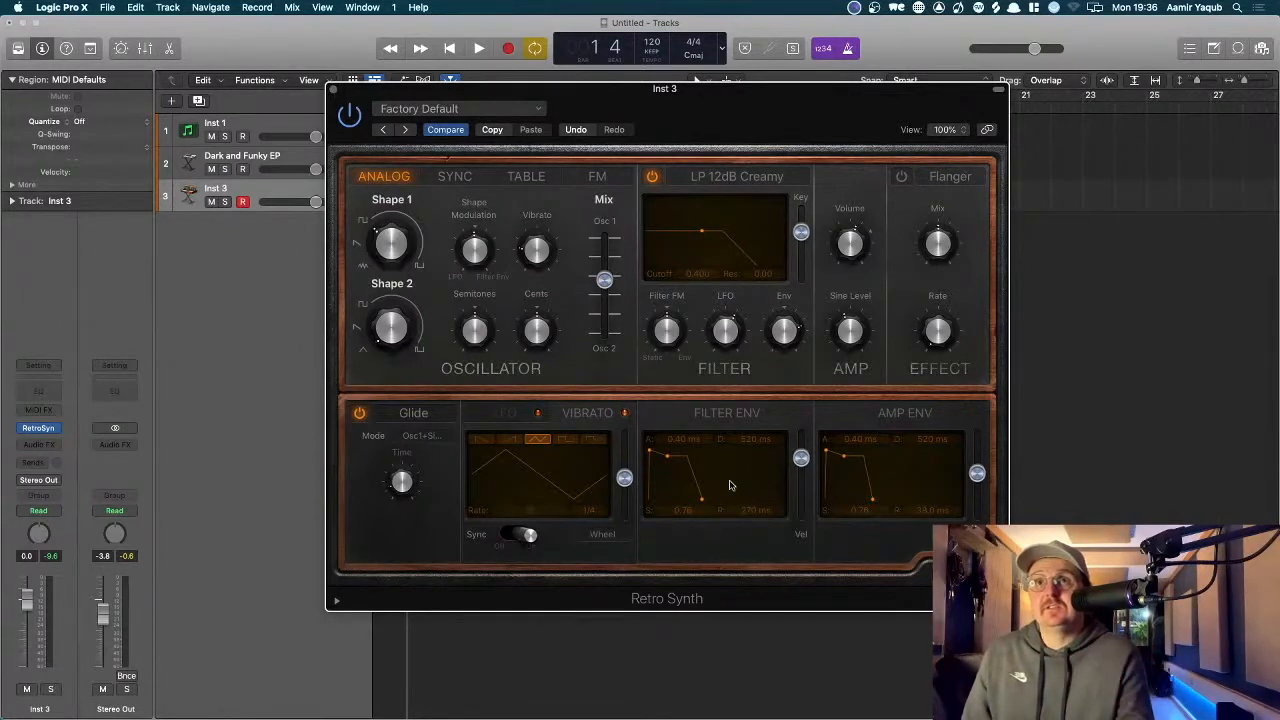
- Shape the filter envelope with a 0.00 ms attack, 430 ms decay, sustain of about 0.4 and 10.0 s release
left_click_drag(680, 439, 680, 470)
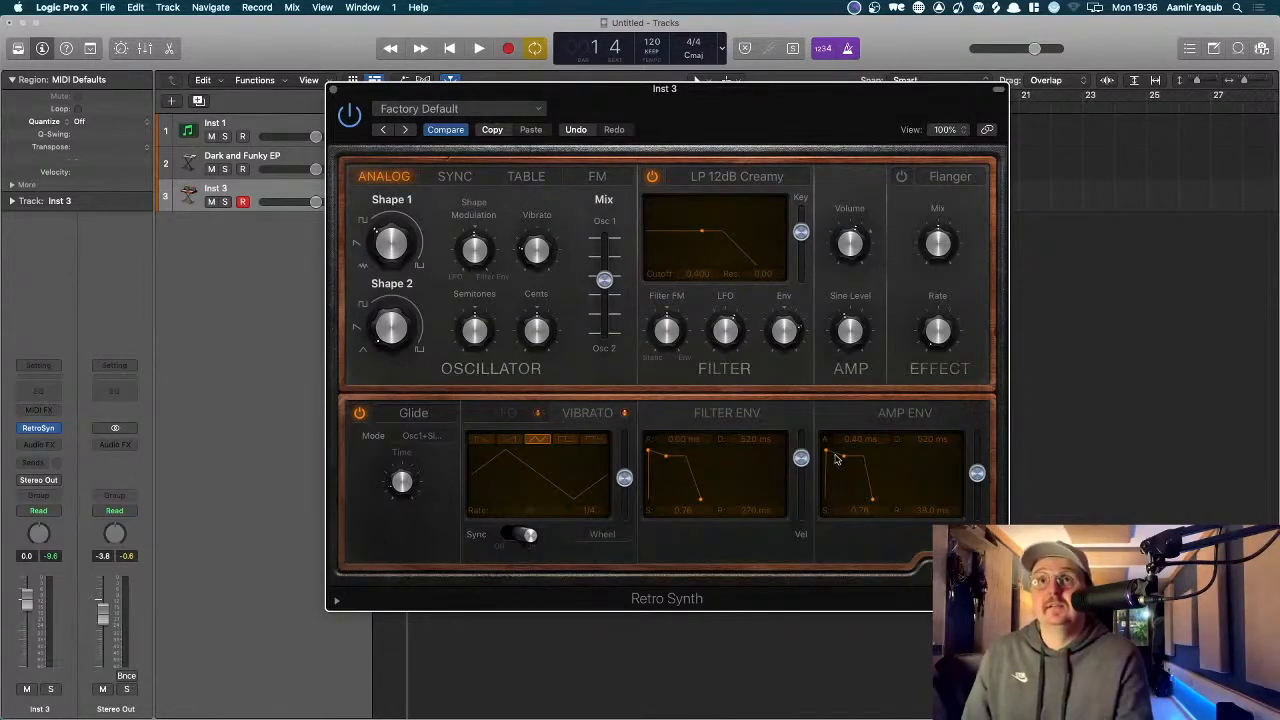
left_click_drag(668, 458, 665, 466)
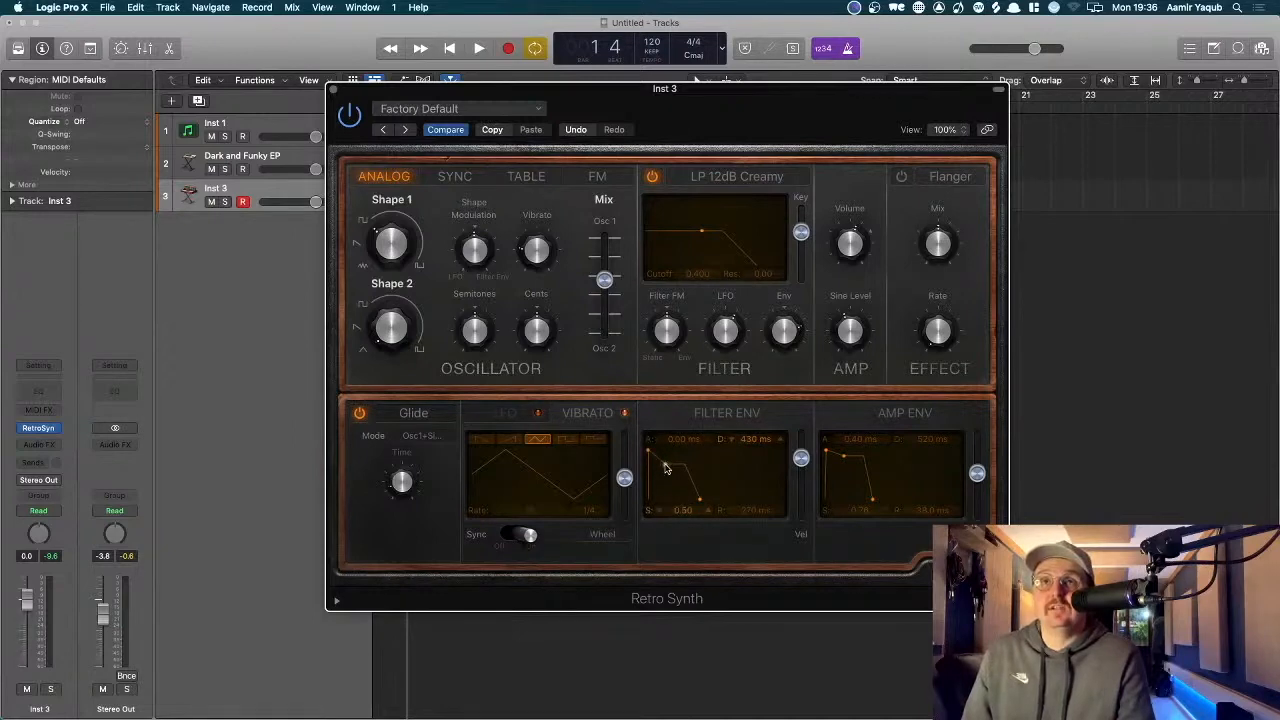
mouse_move(648, 451)
left_mouse_down()
mouse_move(660, 461)
mouse_move(648, 452)
left_mouse_up()
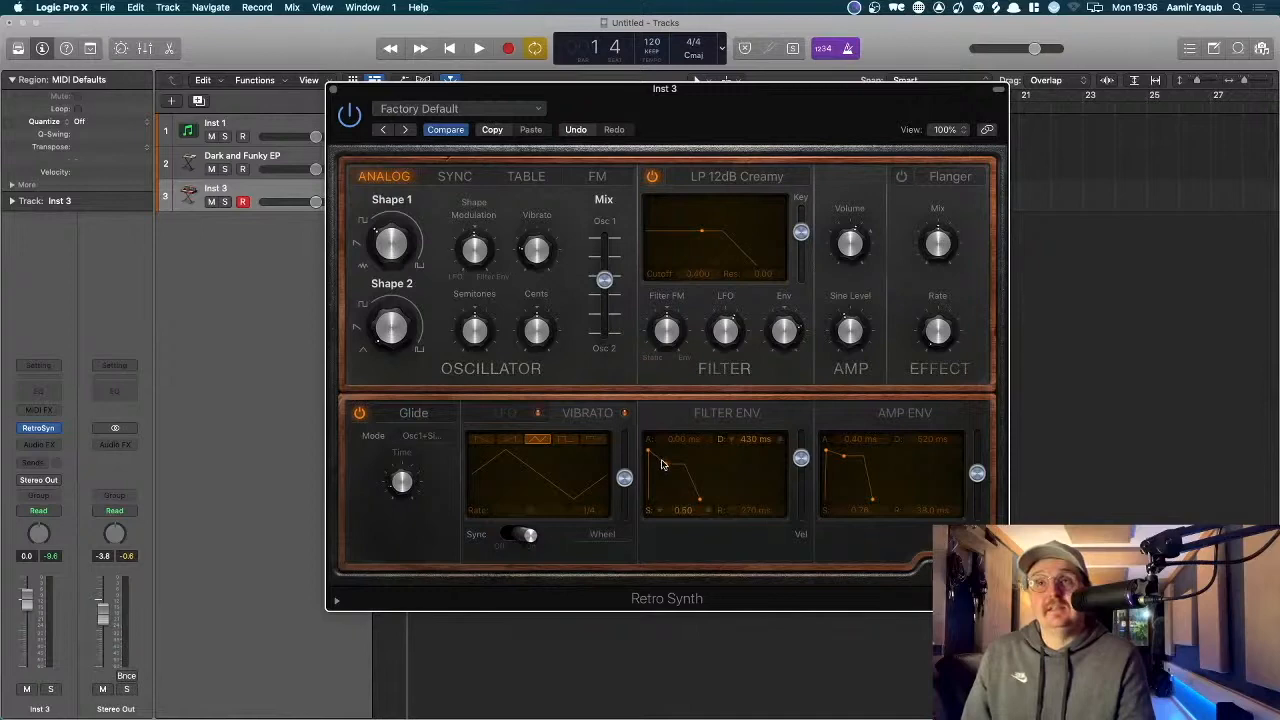
left_click_drag(660, 465, 681, 524)
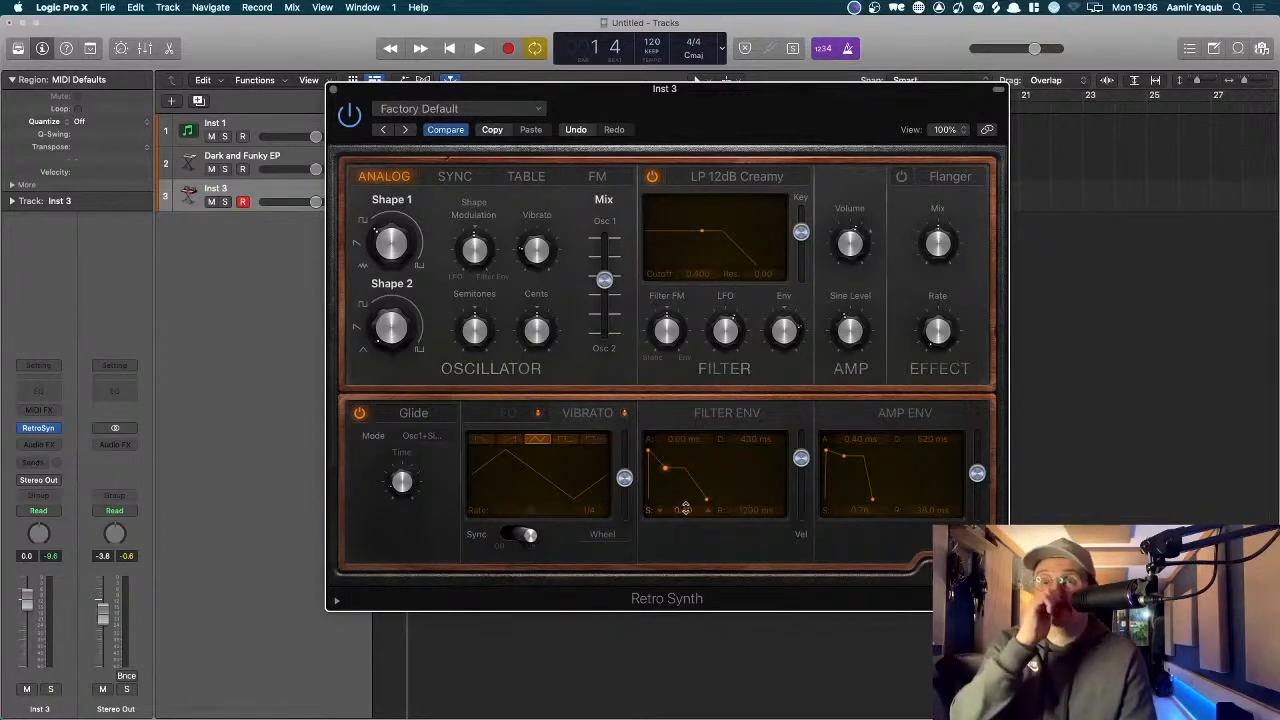
mouse_move(748, 510)
left_mouse_down()
mouse_move(748, 522)
mouse_move(750, 510)
left_mouse_up()
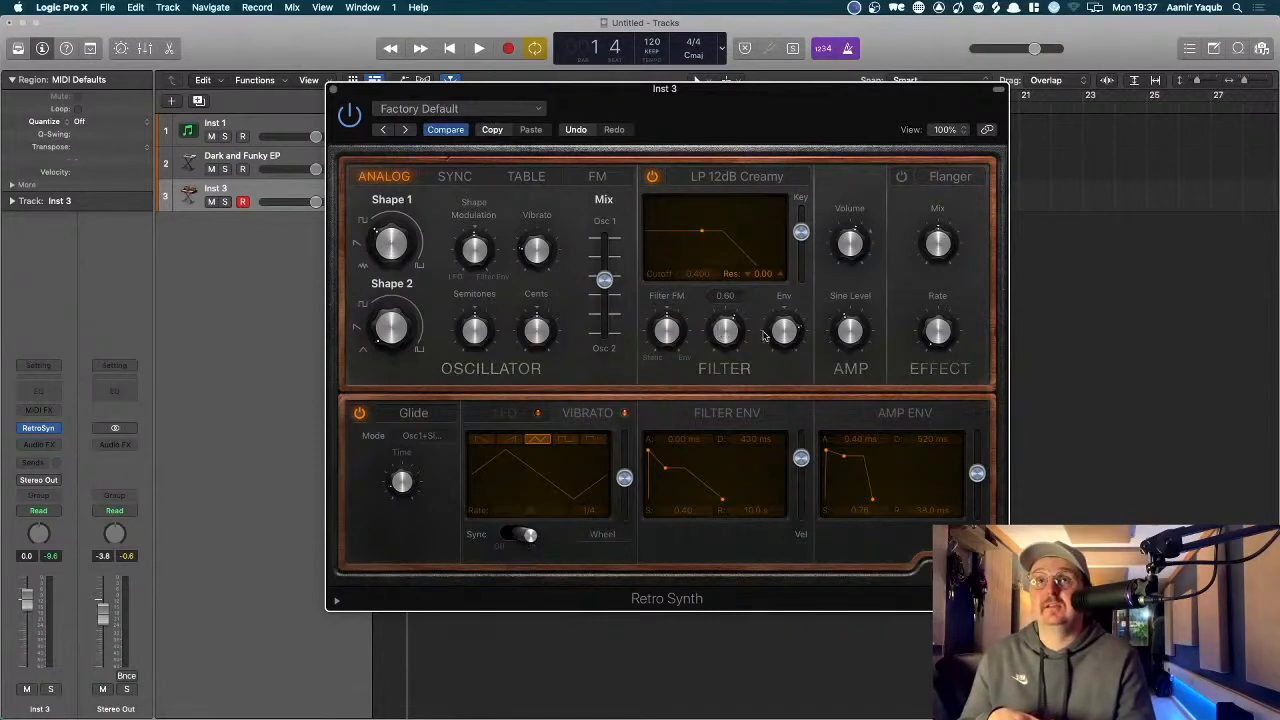
- Set the amp envelope attack to 0.00 ms and raise the vibrato amount almost to maximum
left_click_drag(786, 333, 785, 355)
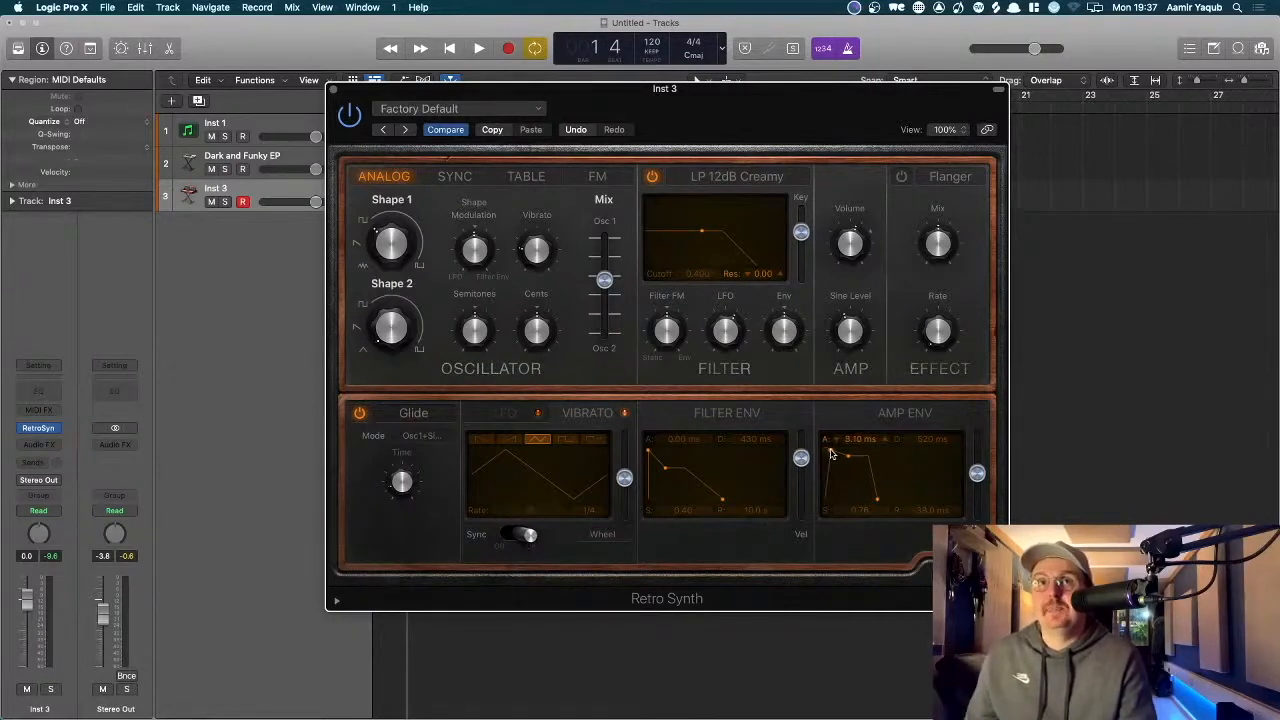
left_click_drag(826, 453, 819, 453)
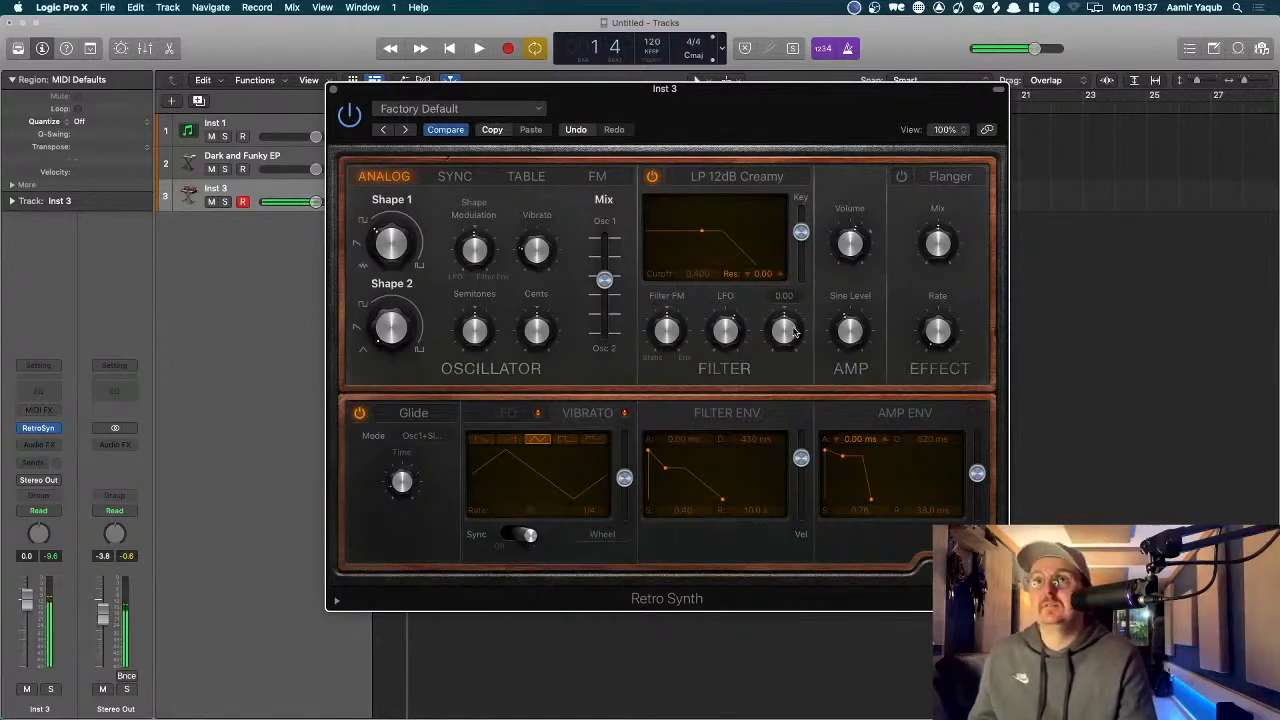
left_click(623, 432)
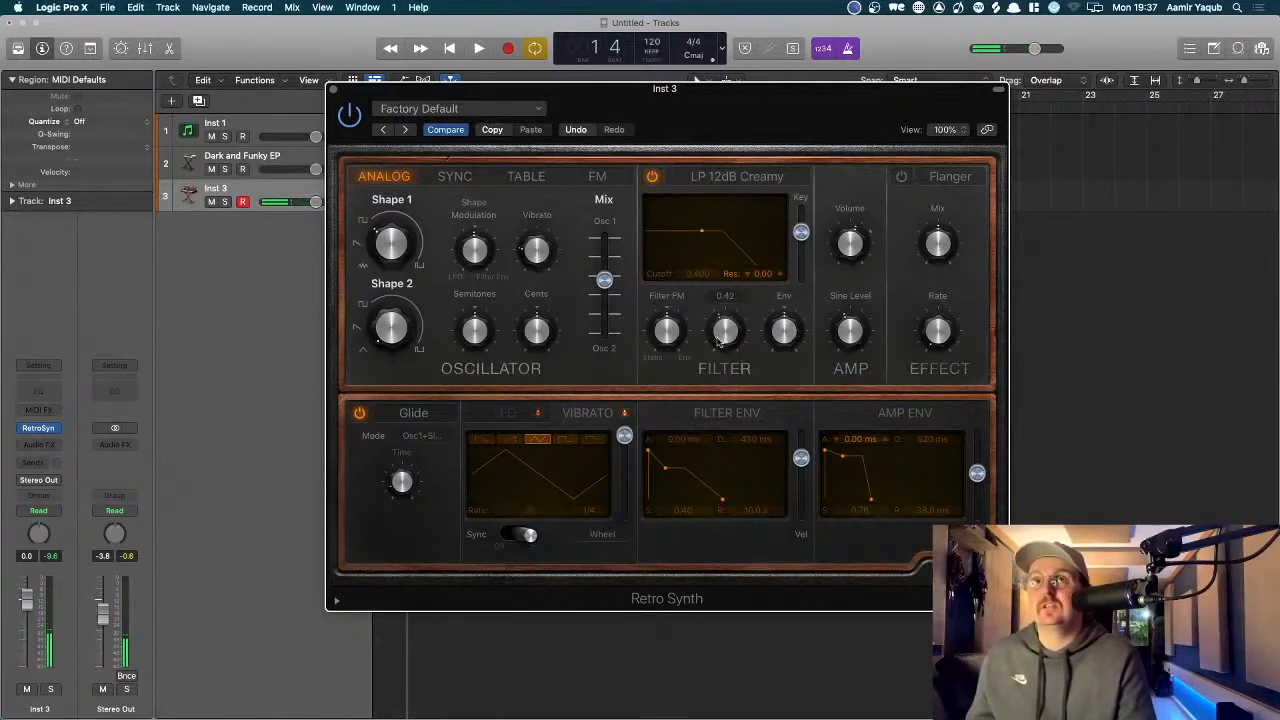
- Vary the filter's envelope amount, finishing just above zero, and raise the filter cutoff to about 0.586
mouse_move(784, 322)
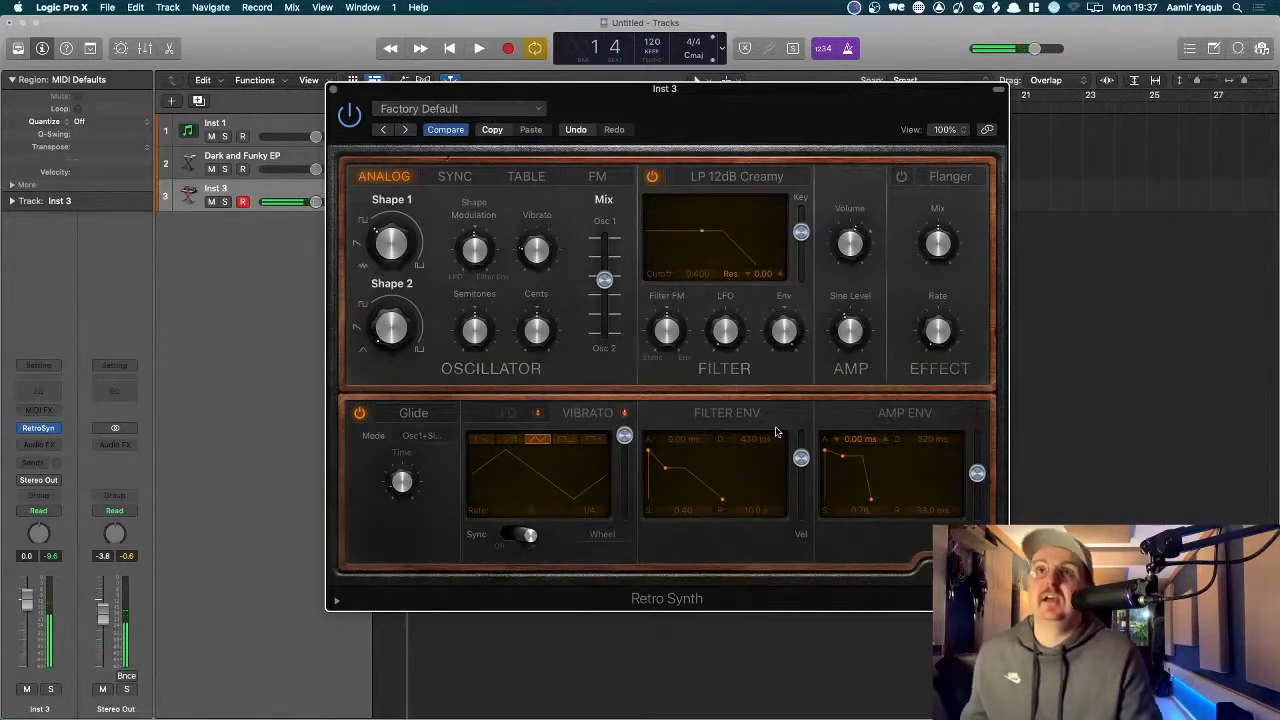
left_click_drag(784, 326, 778, 378)
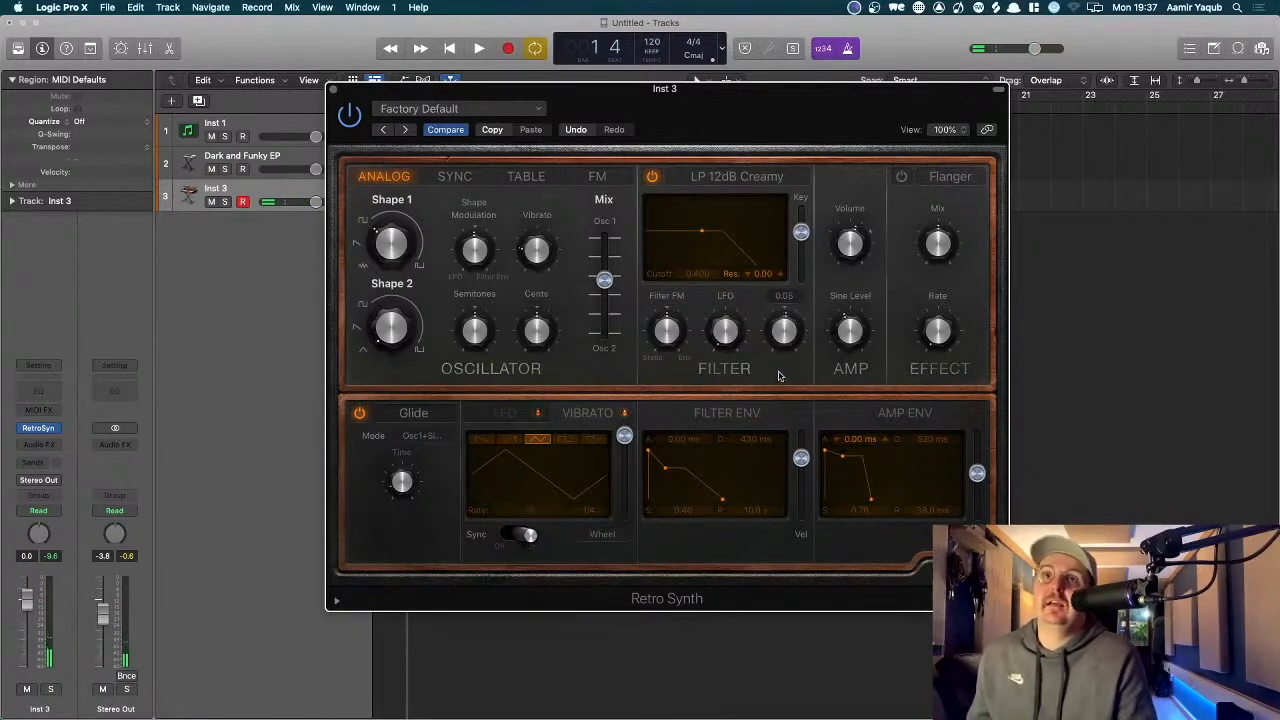
left_click_drag(702, 232, 727, 236)
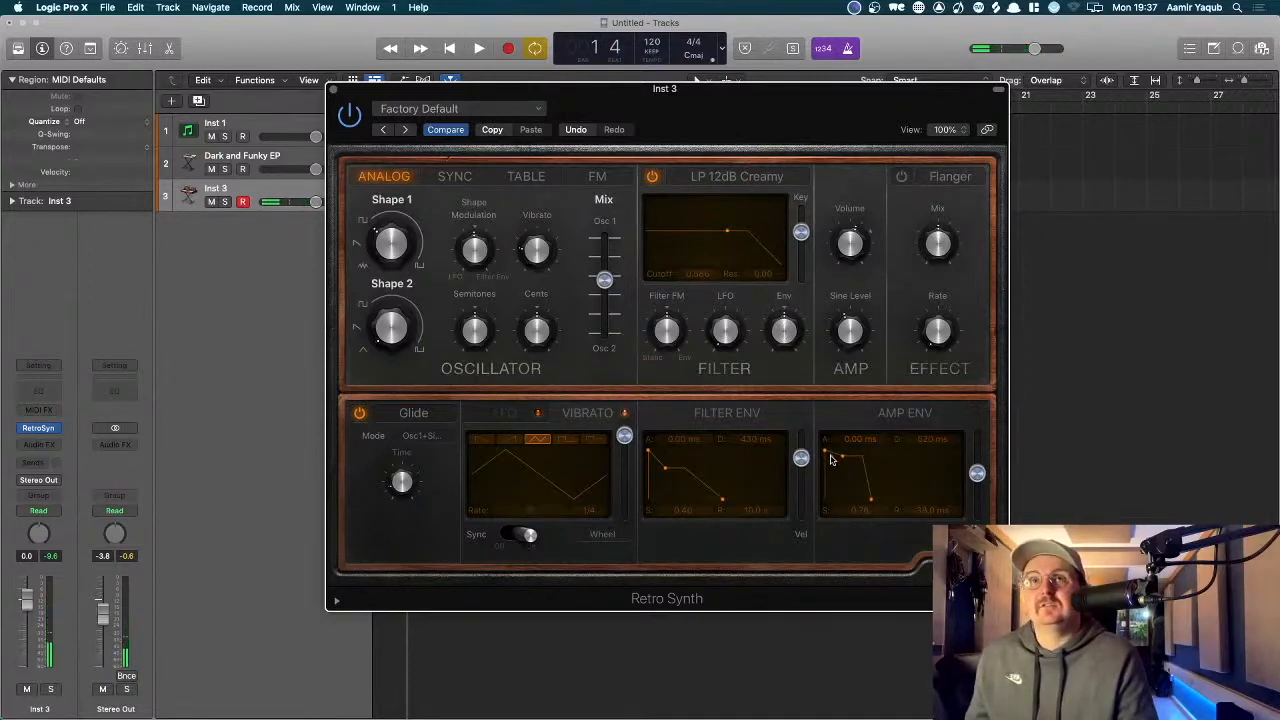
- Try longer amp envelope attack times, including 310 ms, and return the attack to 0.00 ms
left_click_drag(824, 455, 850, 455)
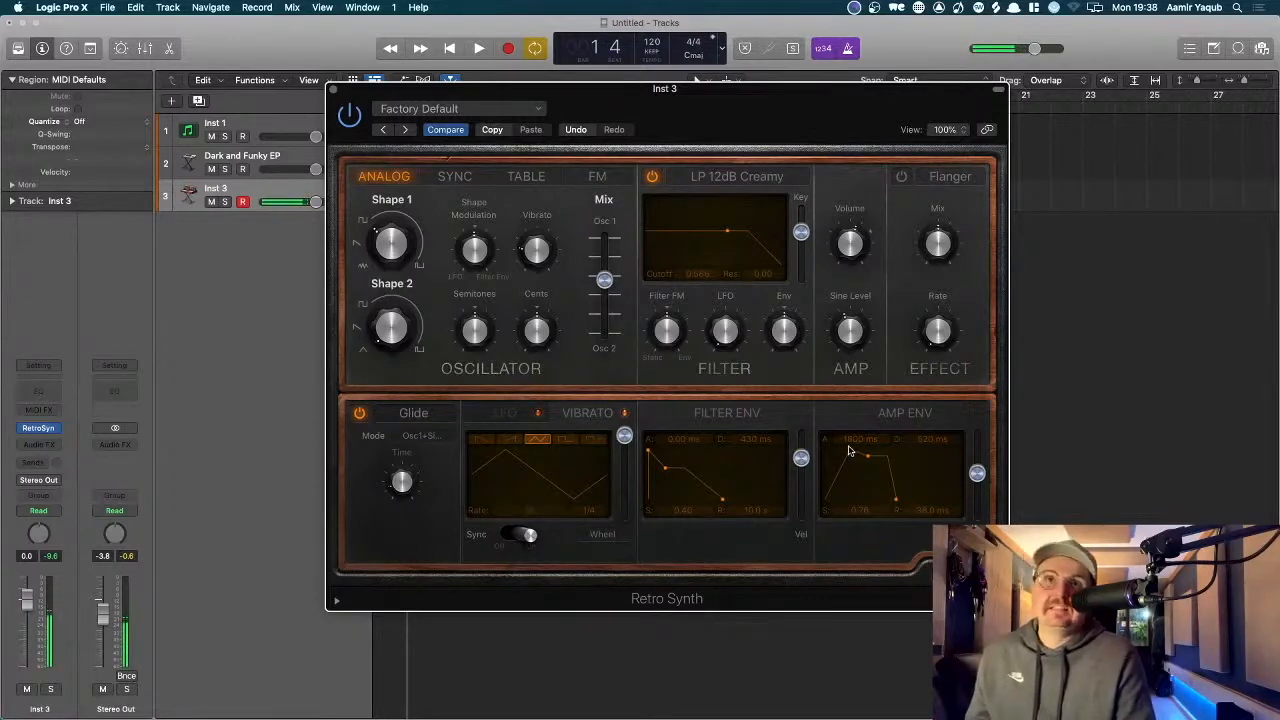
left_click_drag(850, 453, 818, 455)
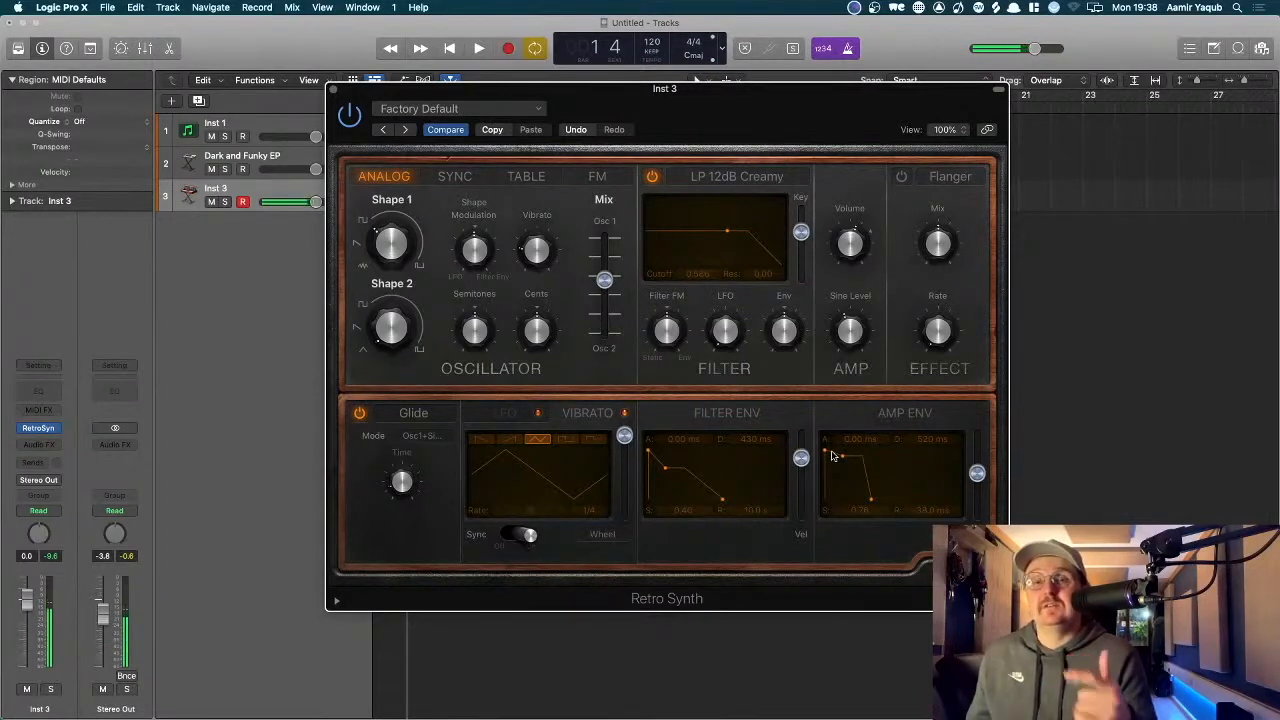
left_click_drag(830, 450, 842, 456)
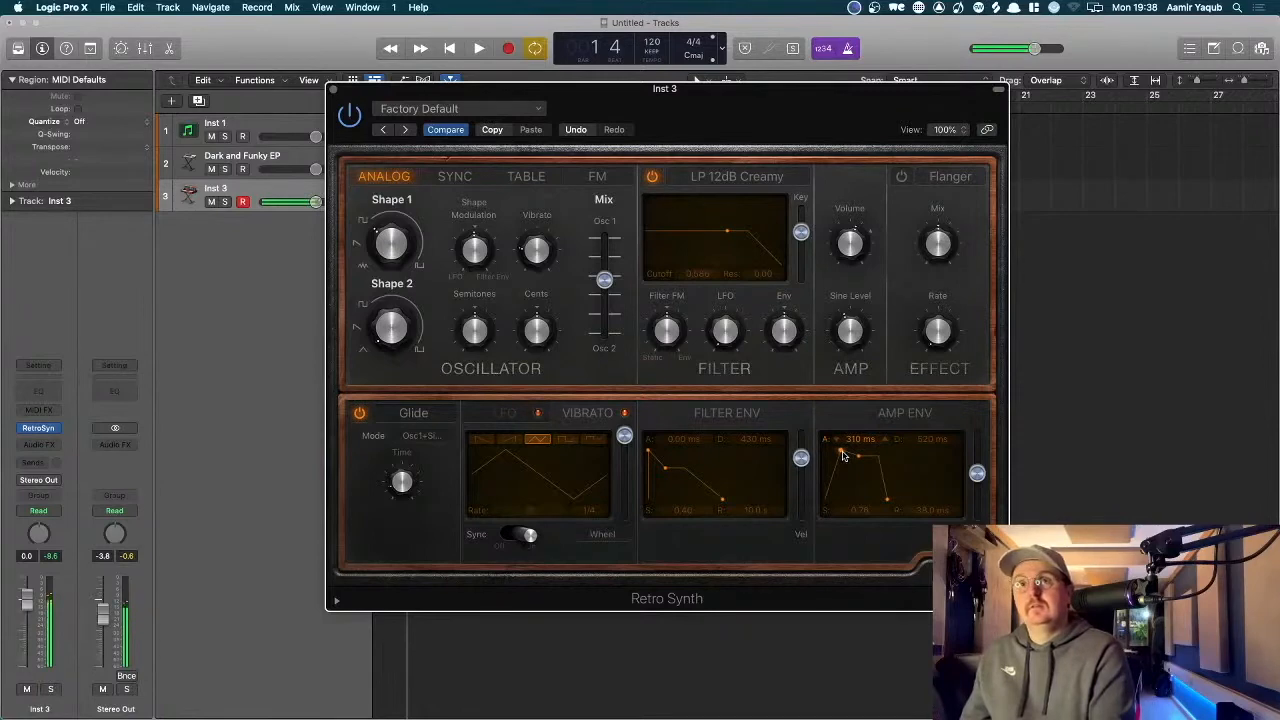
left_click_drag(843, 456, 809, 455)
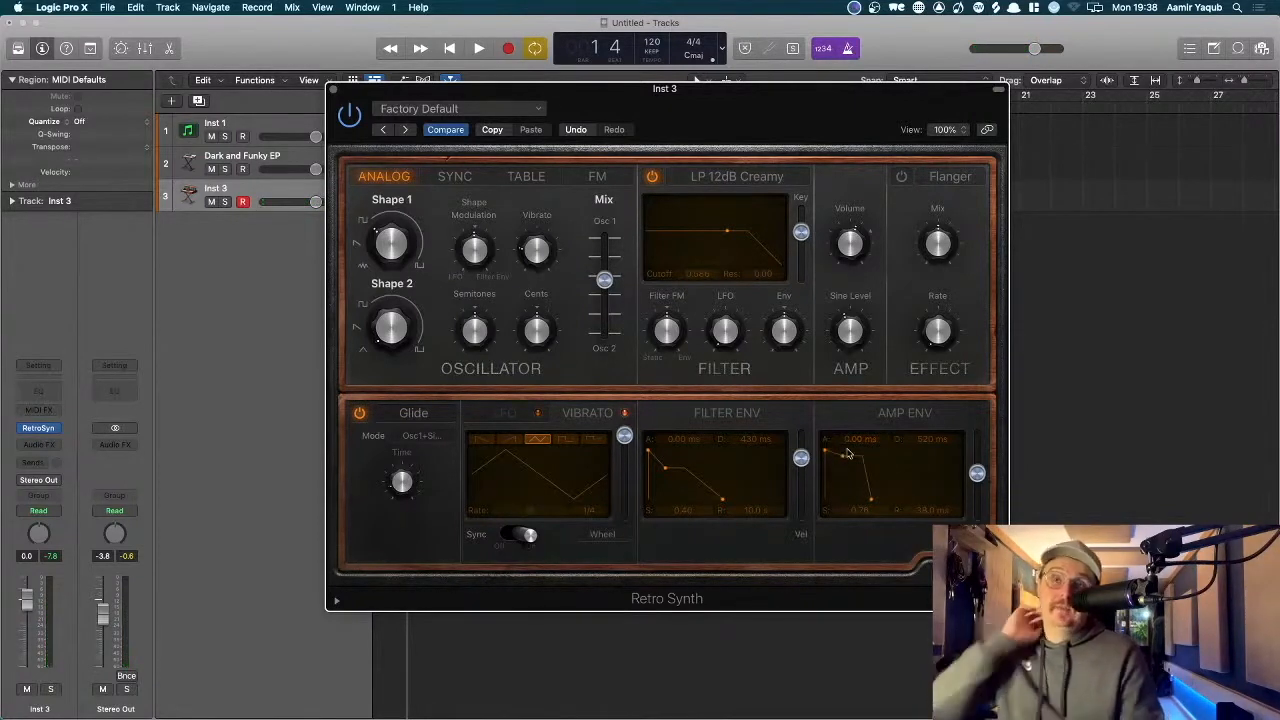
- Try long and short amp envelope decays, finishing with a decay of about 550 ms and a sustain of 0.04
left_click_drag(840, 459, 848, 455)
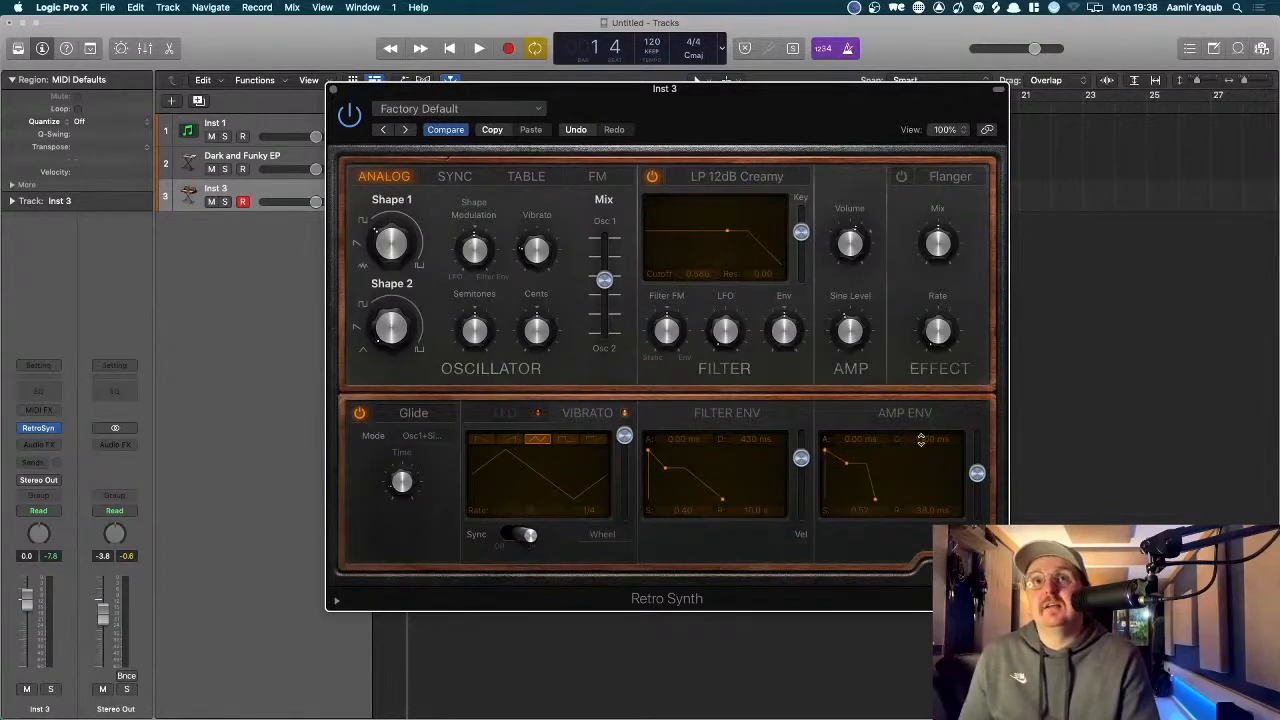
left_click_drag(846, 463, 849, 463)
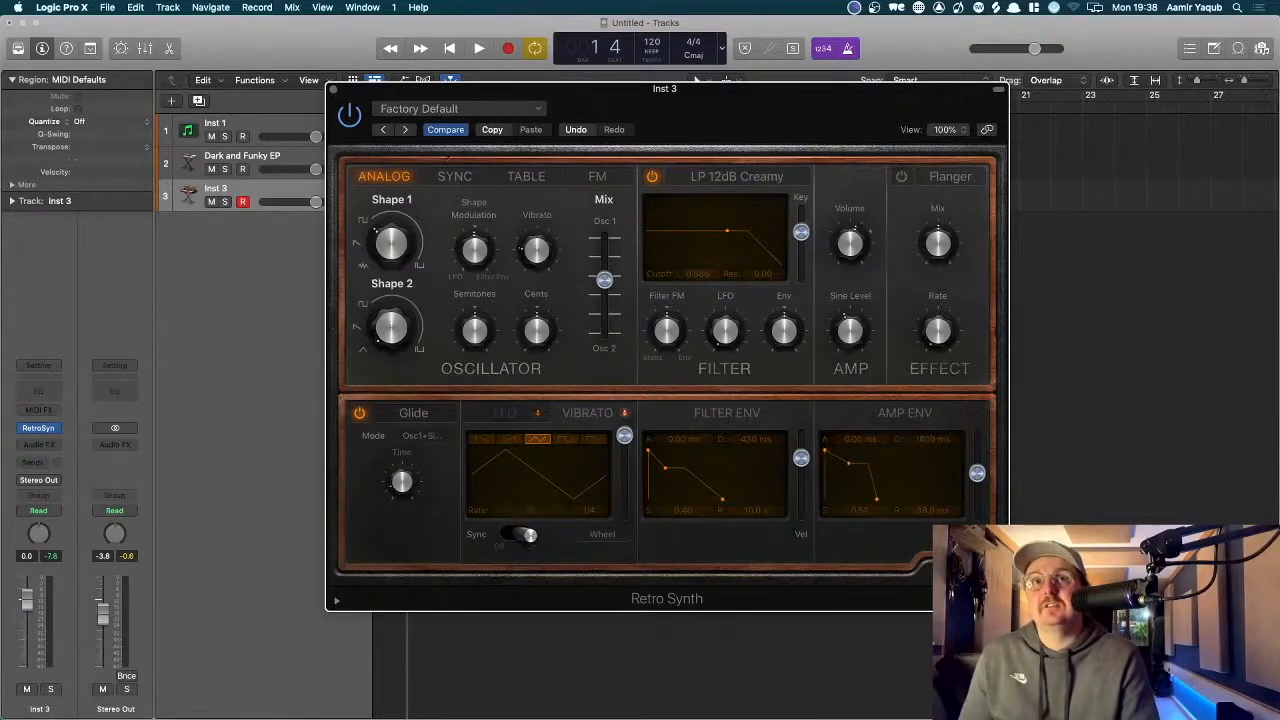
left_click_drag(924, 437, 860, 565)
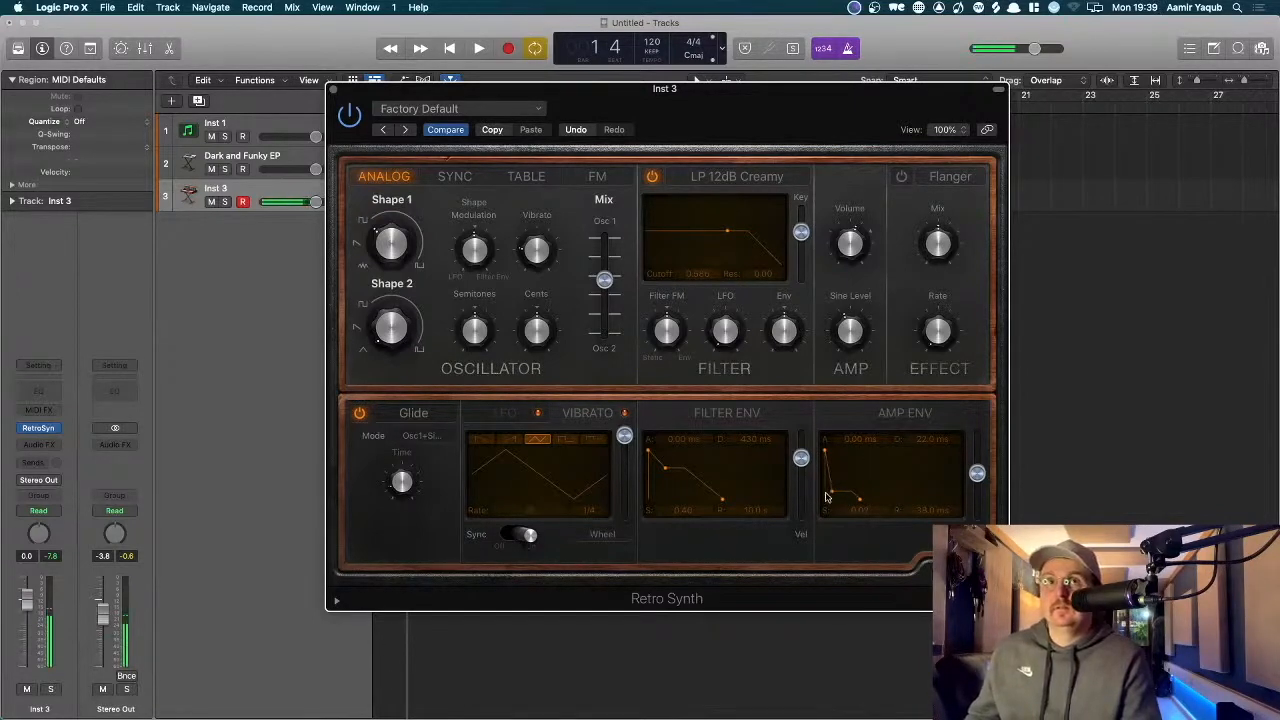
left_click_drag(864, 517, 860, 509)
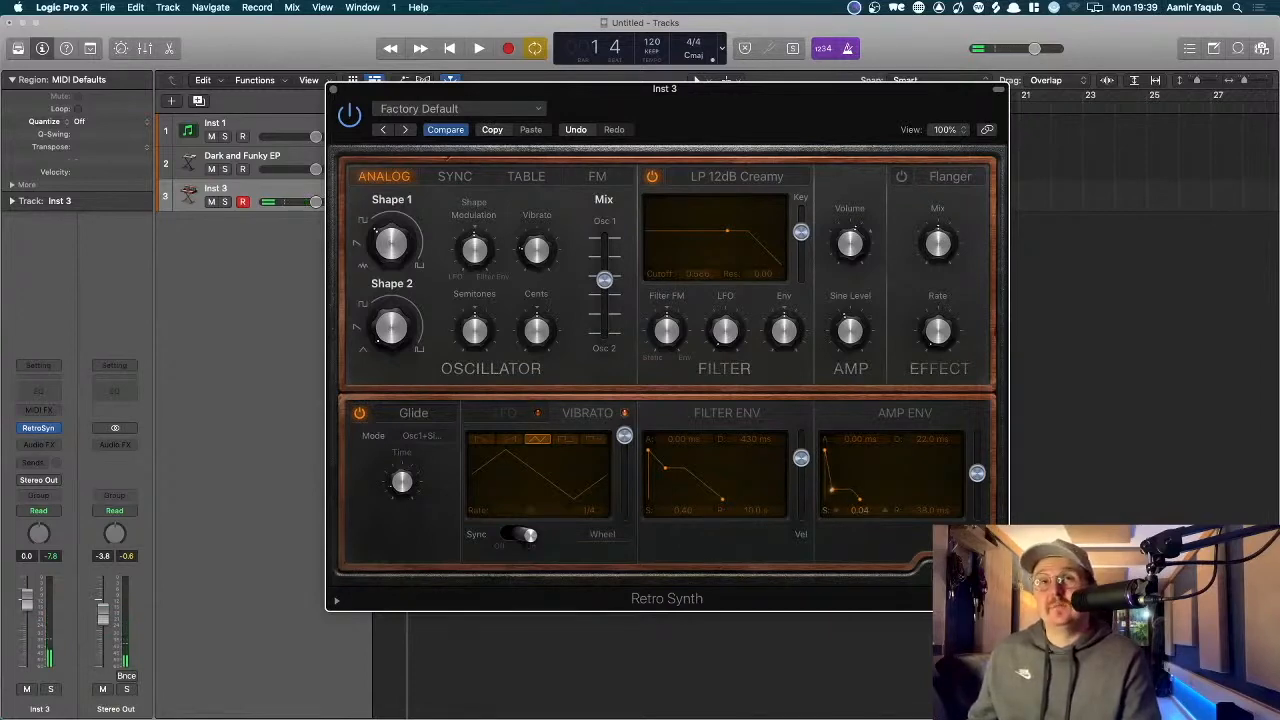
left_click_drag(925, 441, 925, 443)
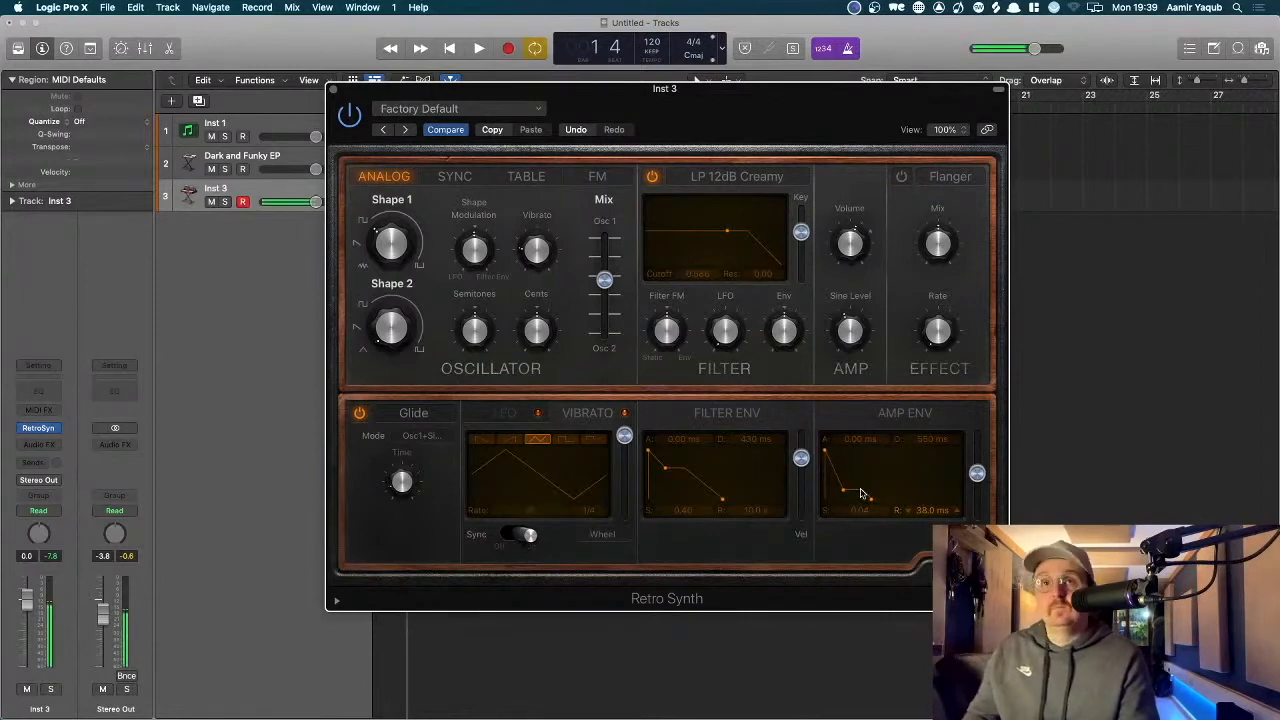
- Lengthen the amp envelope release to 10.0 s and raise its sustain to about 0.31
left_click_drag(862, 493, 900, 498)
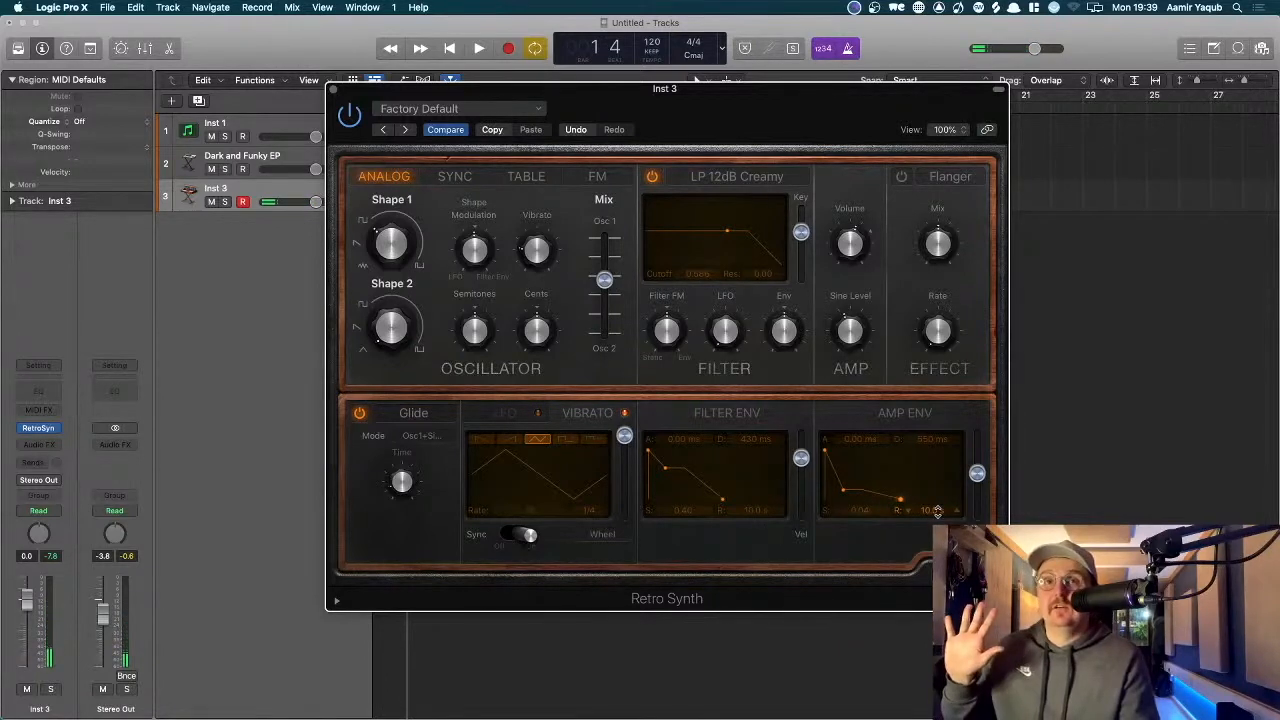
left_click_drag(845, 492, 843, 471)
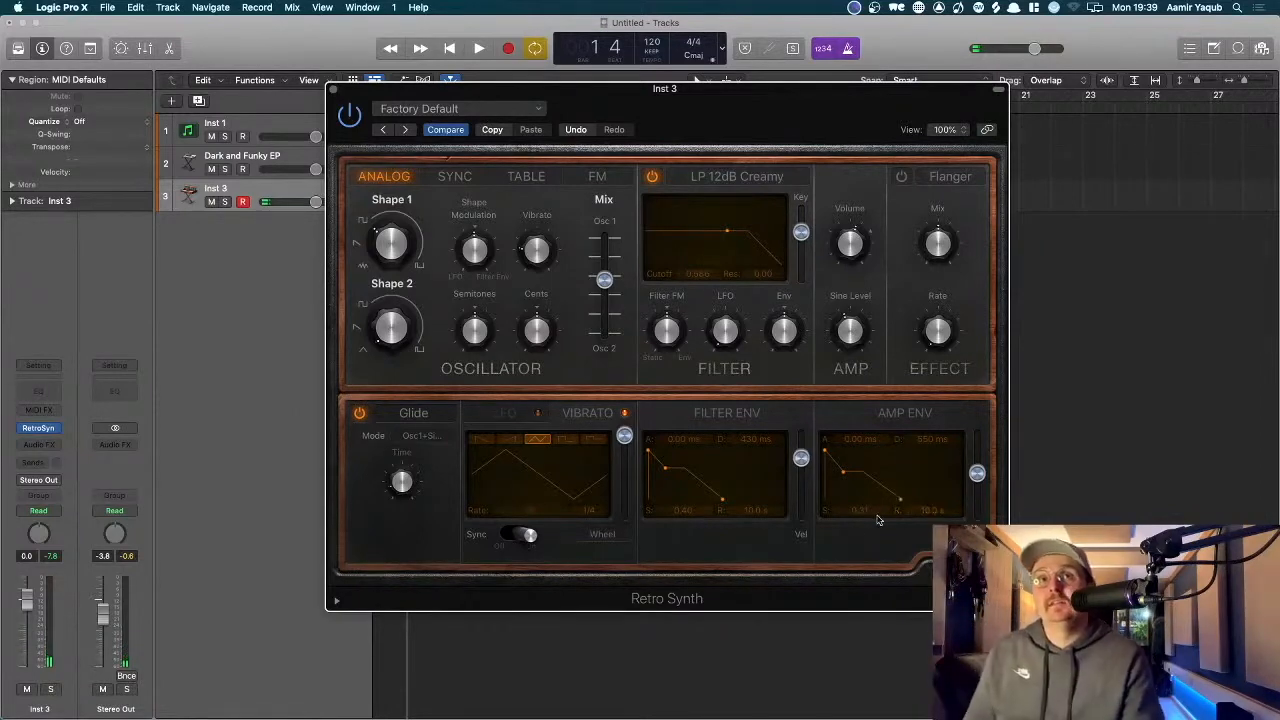
- Reshape the amp envelope with a soft attack, 95.0 ms decay, 0.08 sustain and 270 ms release
left_click_drag(897, 502, 830, 450)
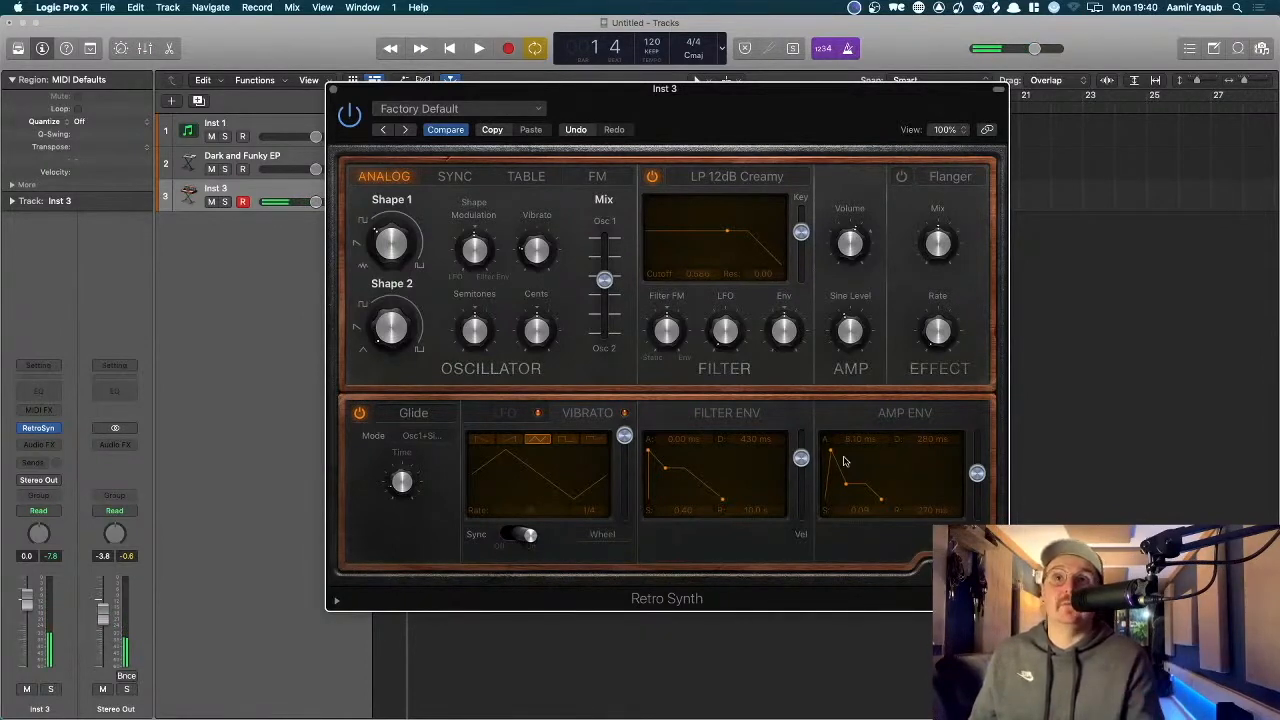
mouse_move(831, 455)
left_mouse_down()
mouse_move(820, 449)
mouse_move(838, 486)
mouse_move(843, 451)
left_mouse_up()
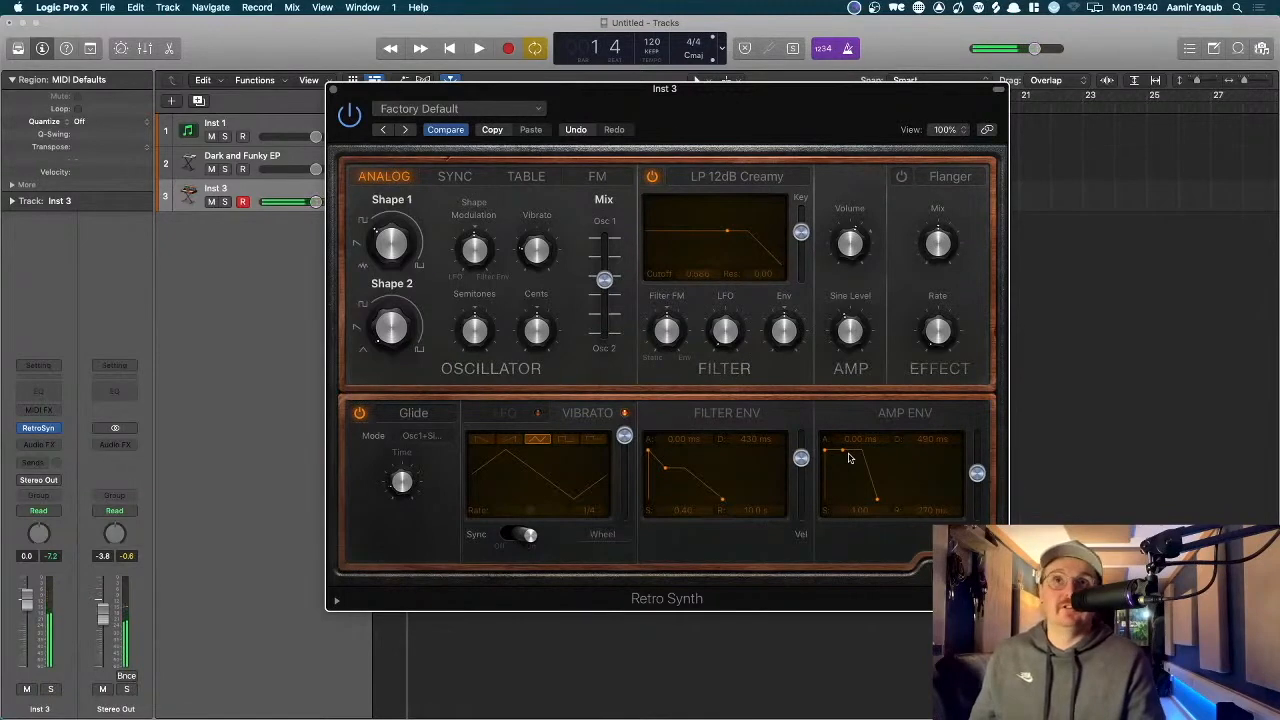
left_click_drag(843, 452, 843, 489)
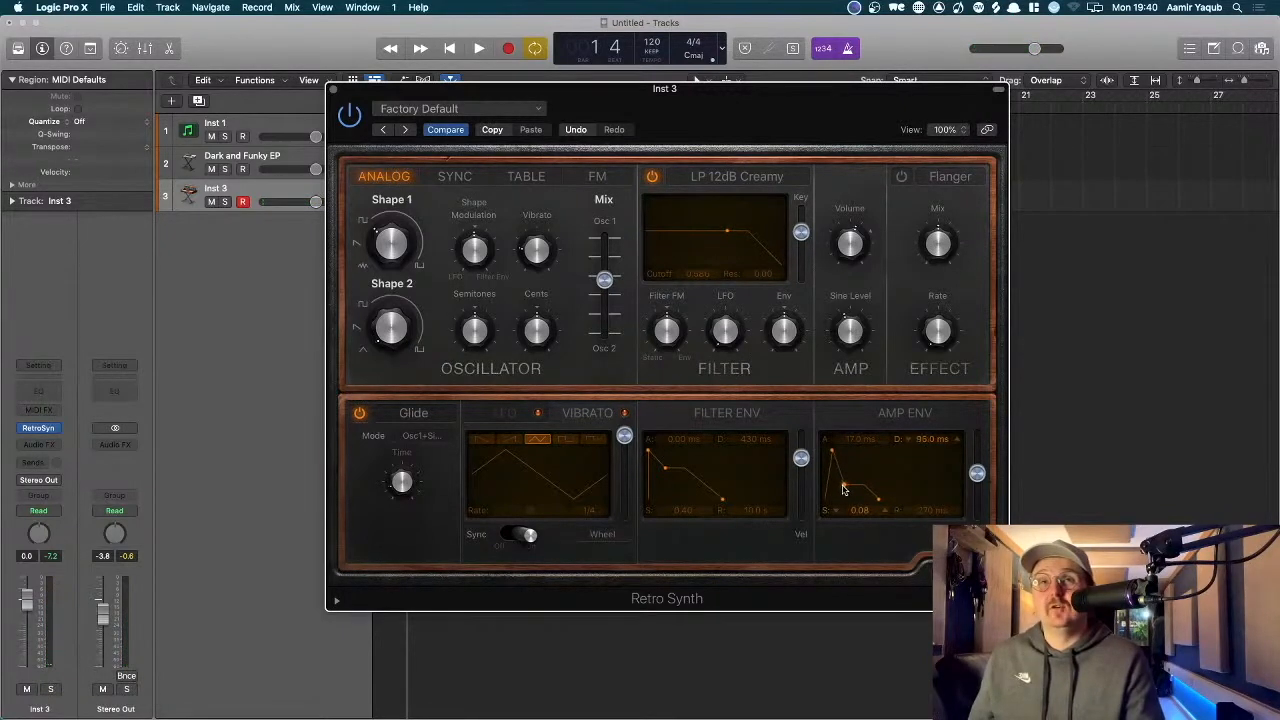
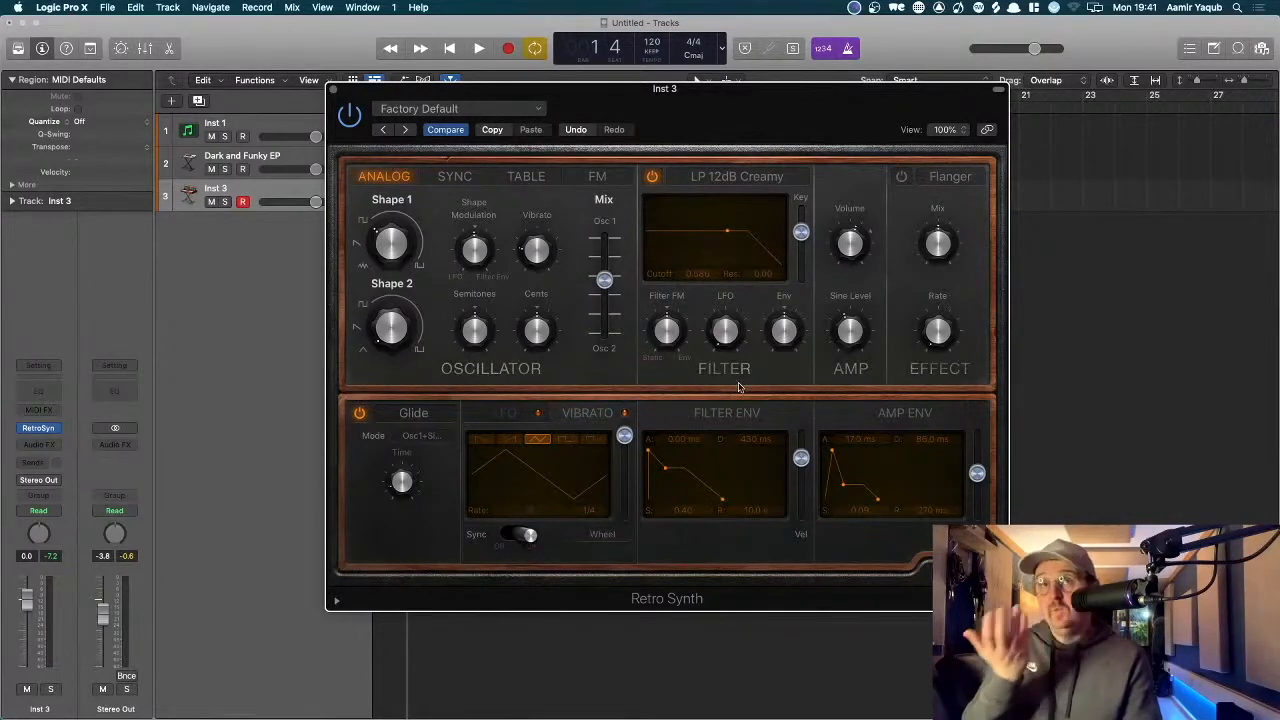
- Lengthen the filter envelope attack to 730 ms and set the amp envelope to 0.00 ms attack with full sustain at 1.00
left_click_drag(648, 452, 669, 451)
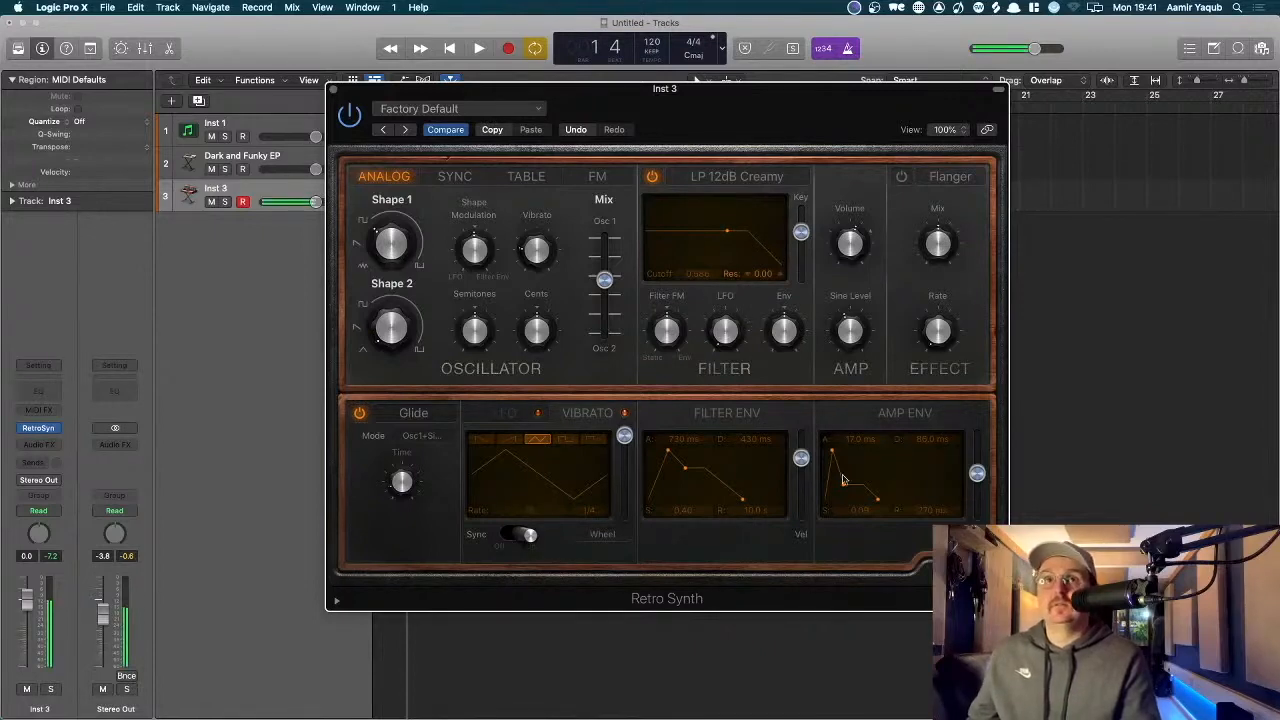
mouse_move(831, 451)
left_mouse_down()
mouse_move(835, 480)
mouse_move(848, 450)
left_mouse_up()
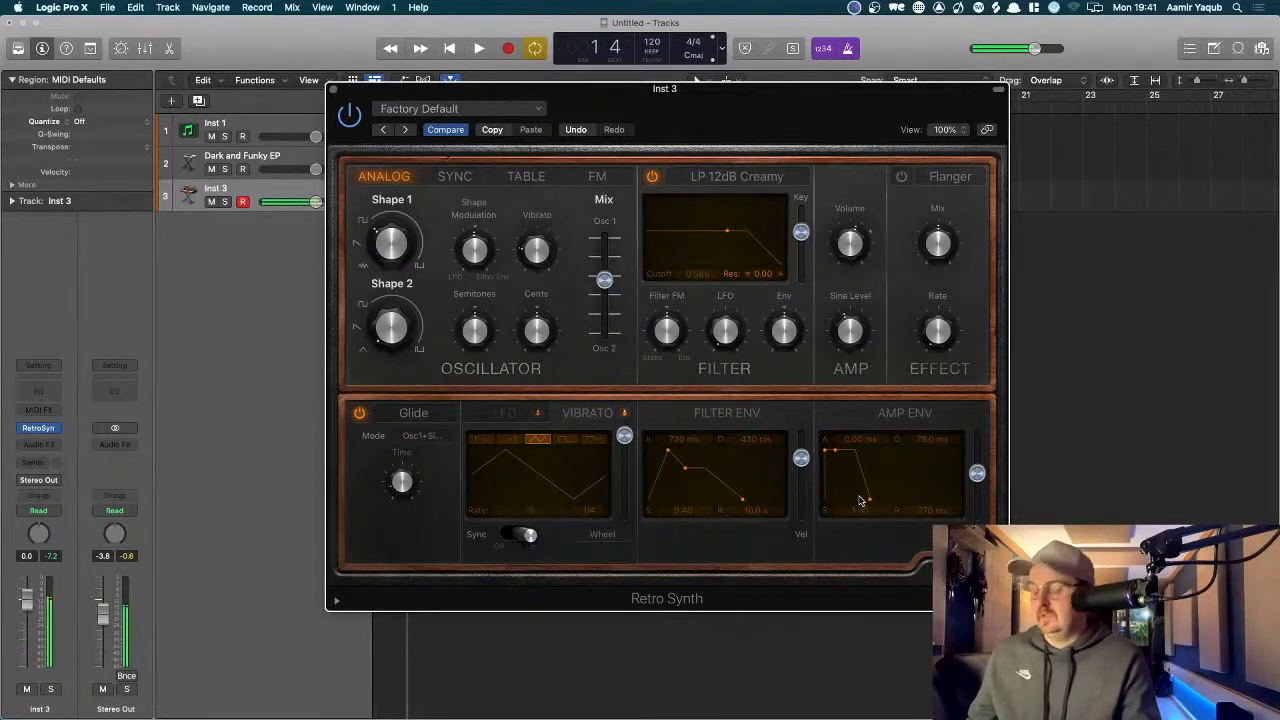
- Try filter envelope modulation amounts at both extremes, 1.00 and -1.00, and raise the amount again
mouse_move(787, 322)
left_click_drag(785, 345, 792, 316)
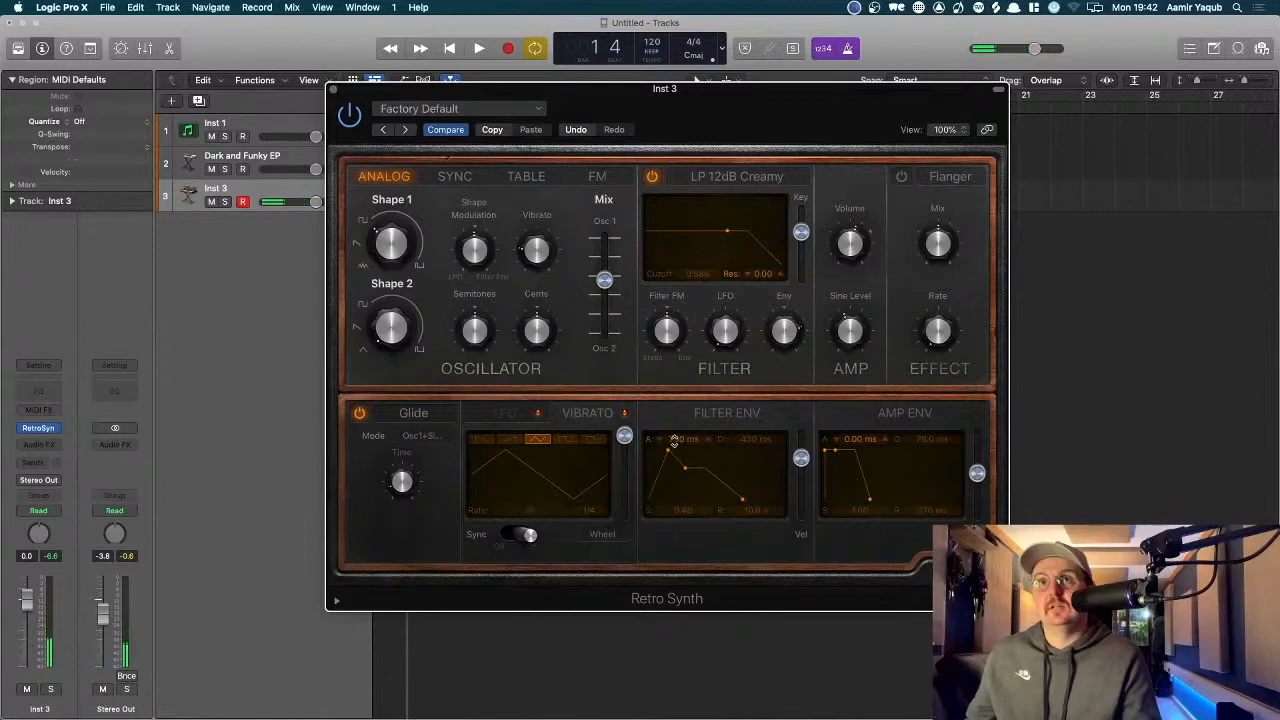
mouse_move(798, 349)
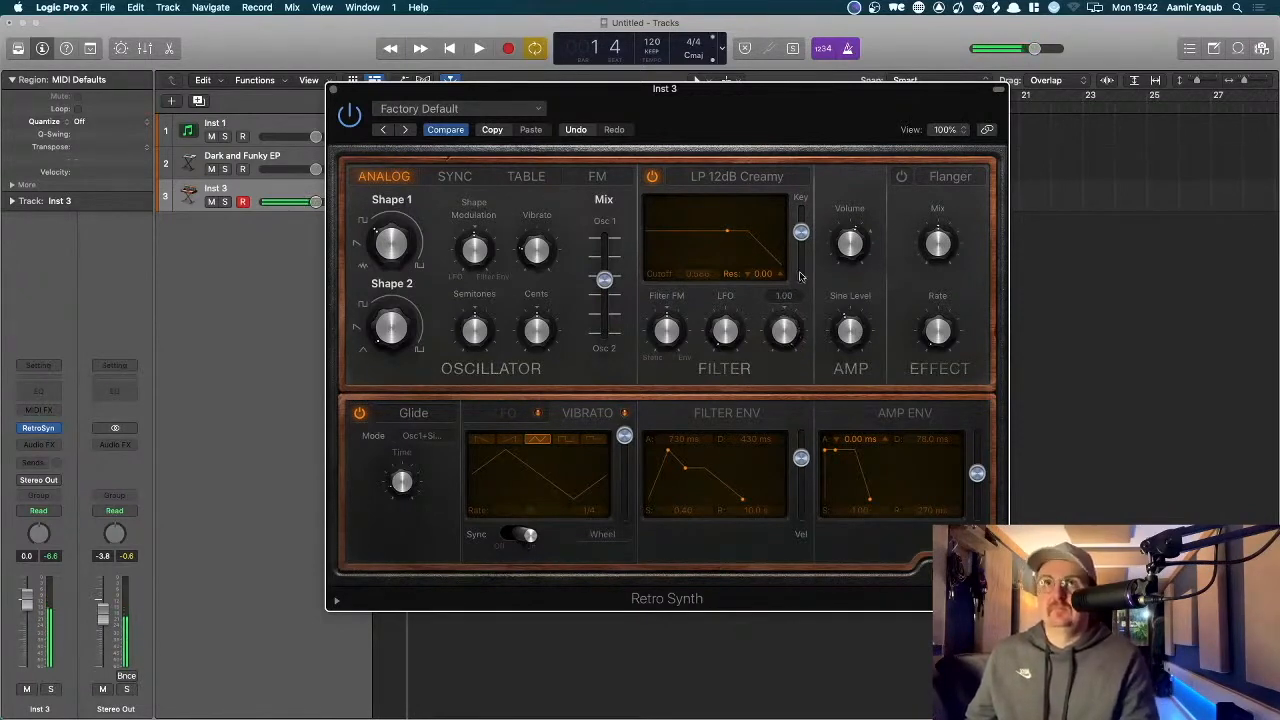
mouse_move(779, 297)
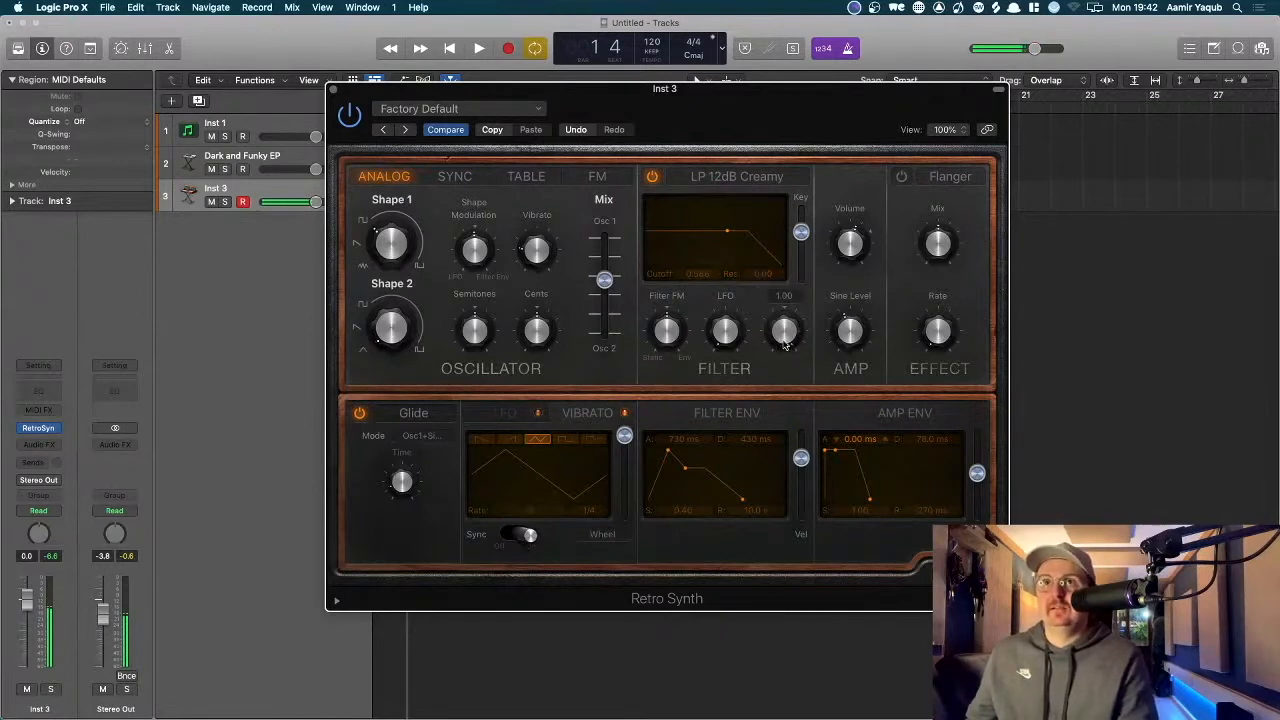
scroll(785, 341, "down", 5)
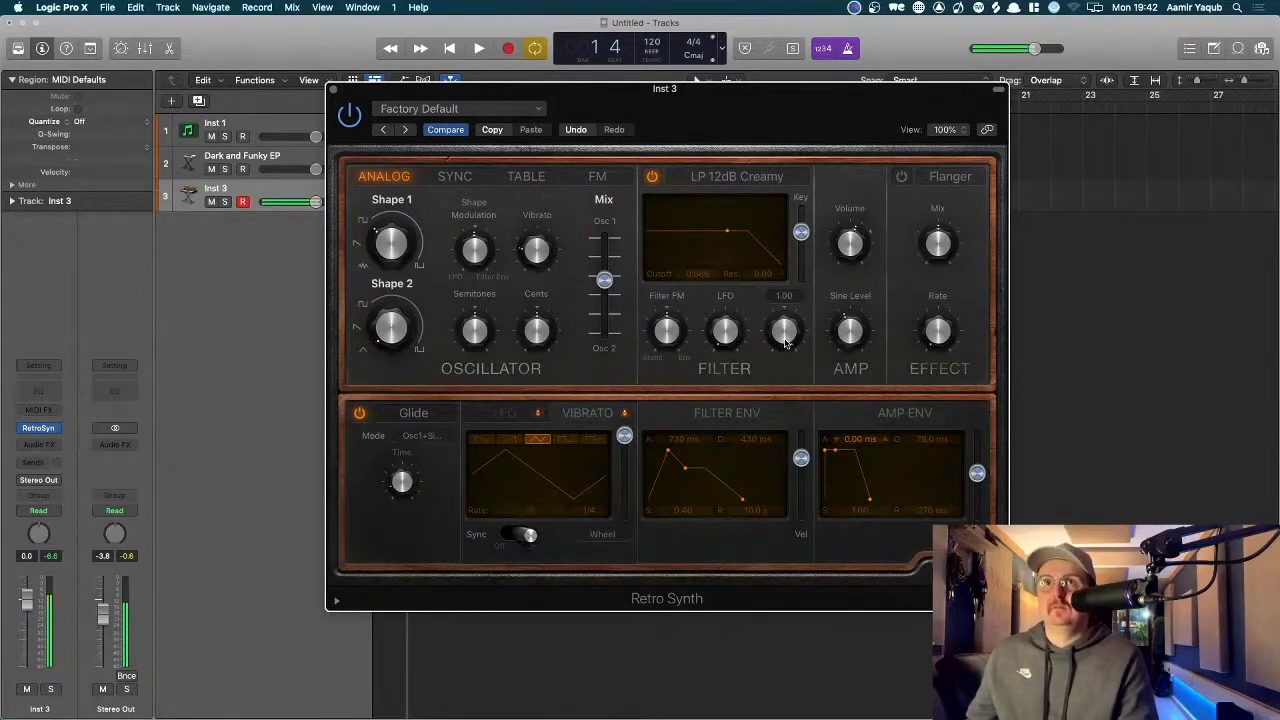
scroll(785, 341, "down", 10)
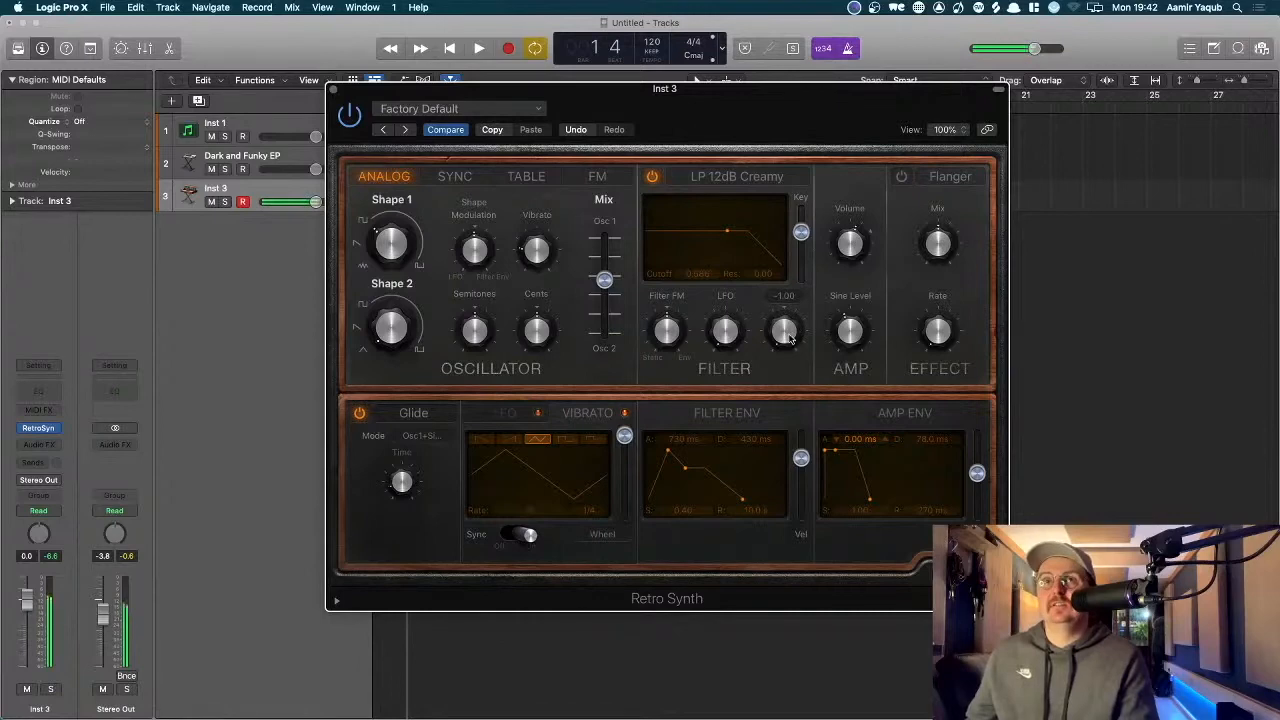
scroll(785, 341, "up", 2)
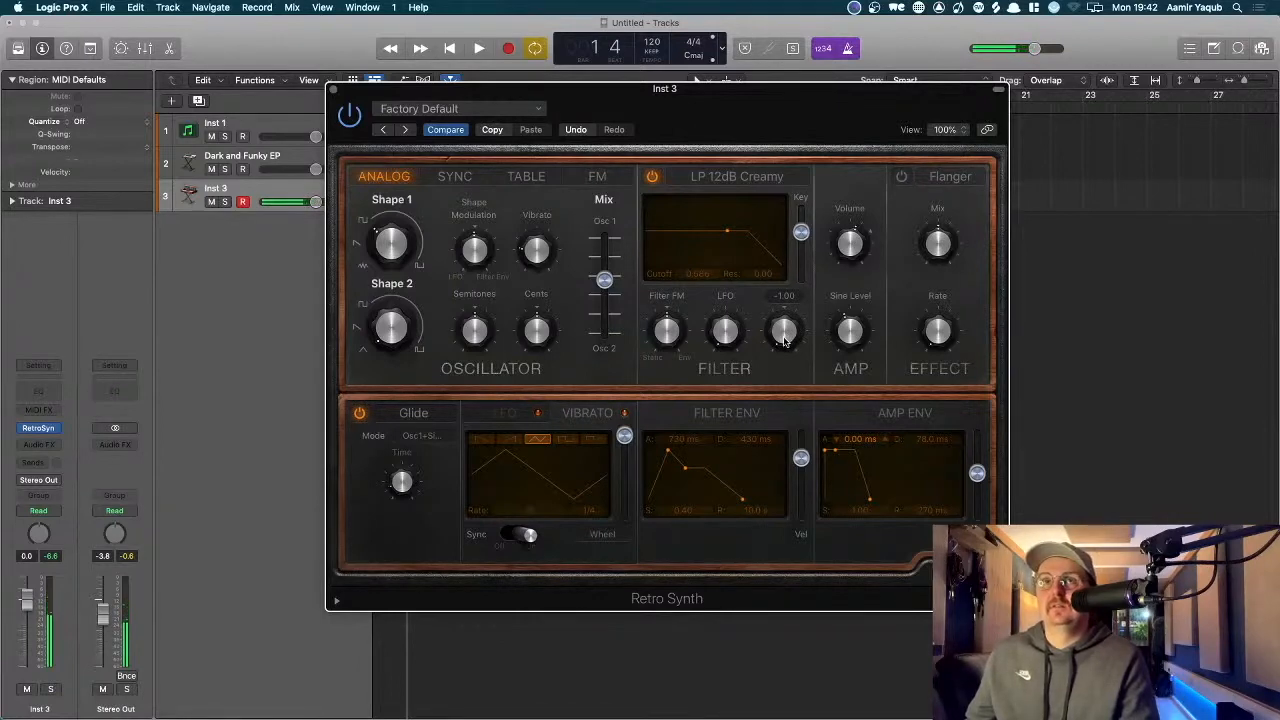
left_click_drag(786, 305, 790, 281)
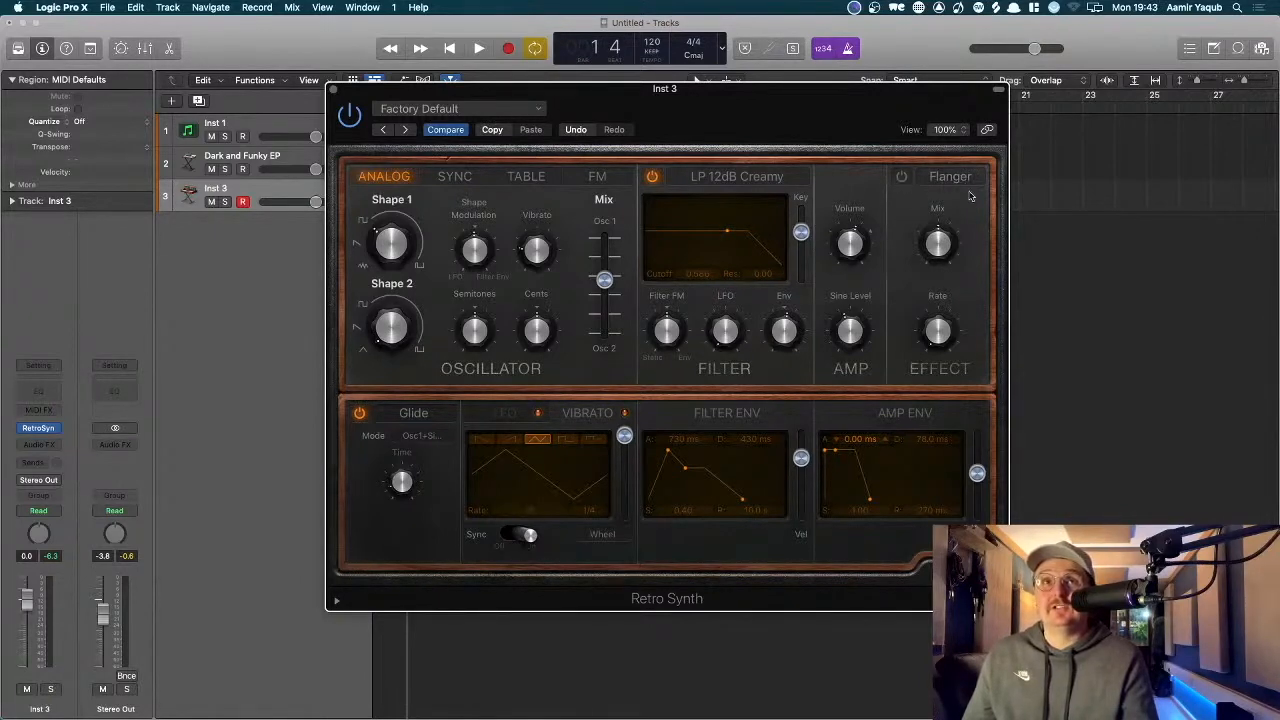
- Turn on the Flanger effect and adjust its rate and mix, trying a mix of about 0.58
left_click(903, 177)
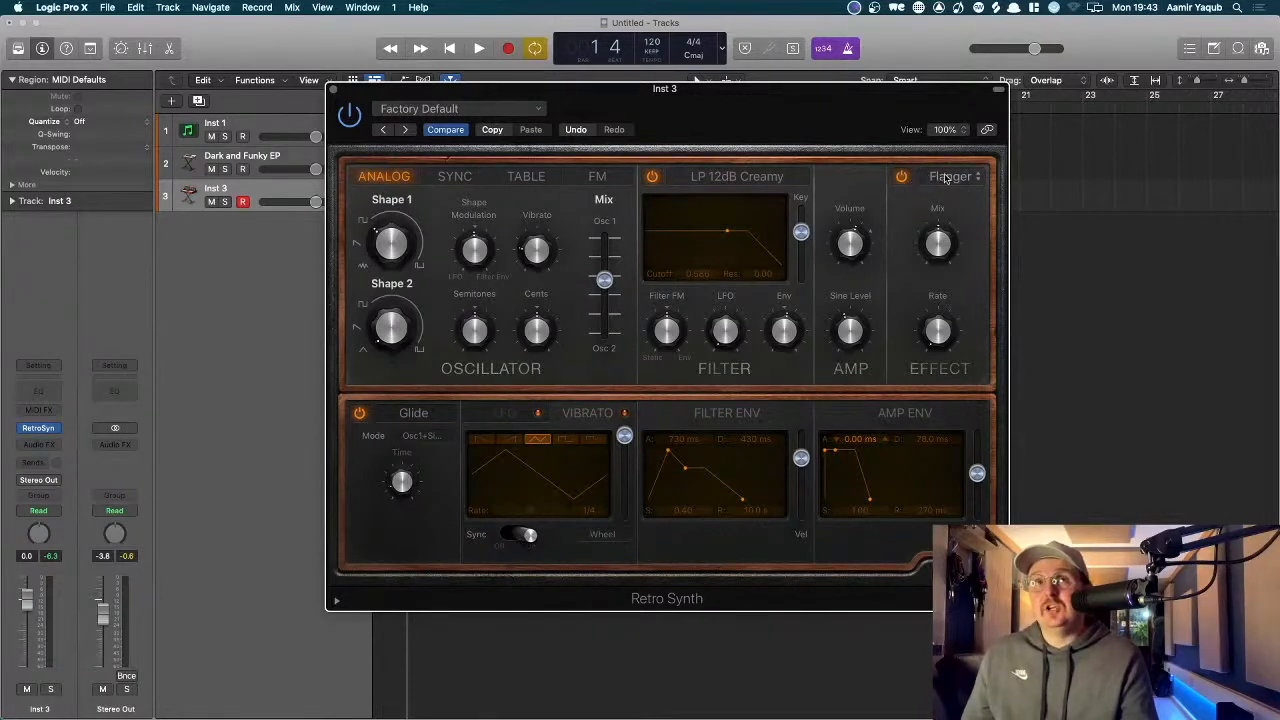
left_click(945, 177)
left_click(948, 177)
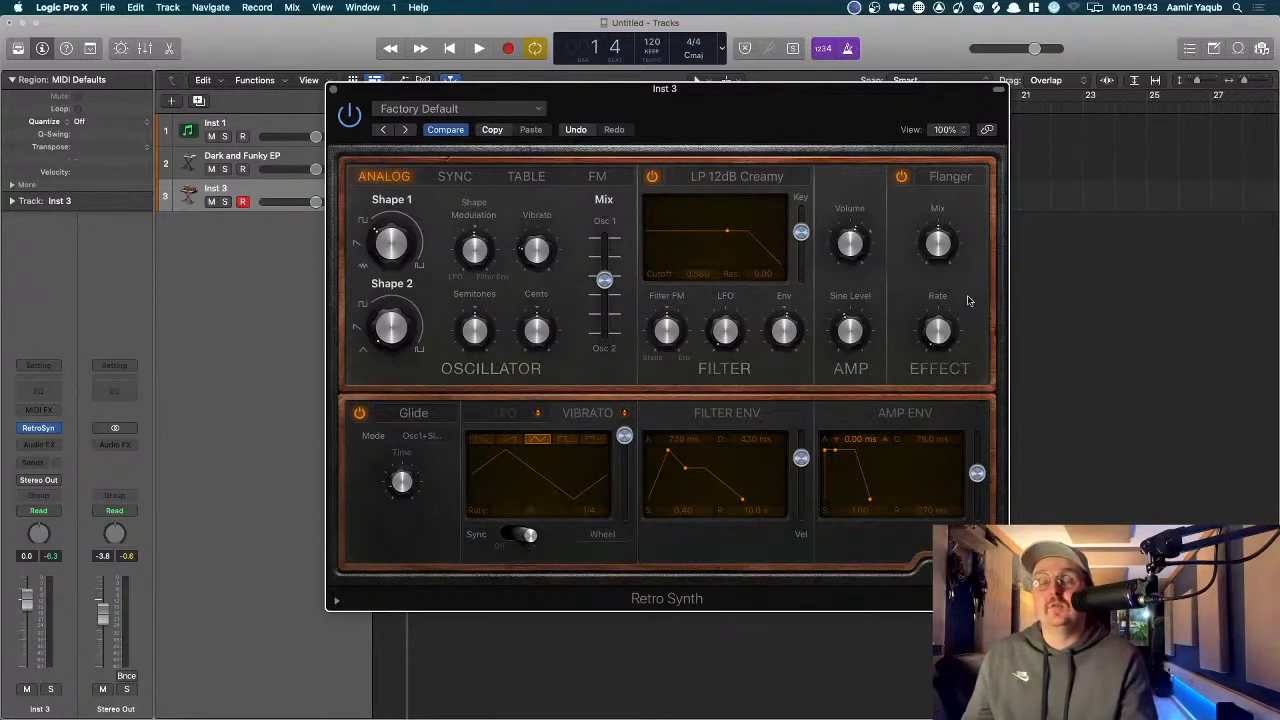
mouse_move(967, 300)
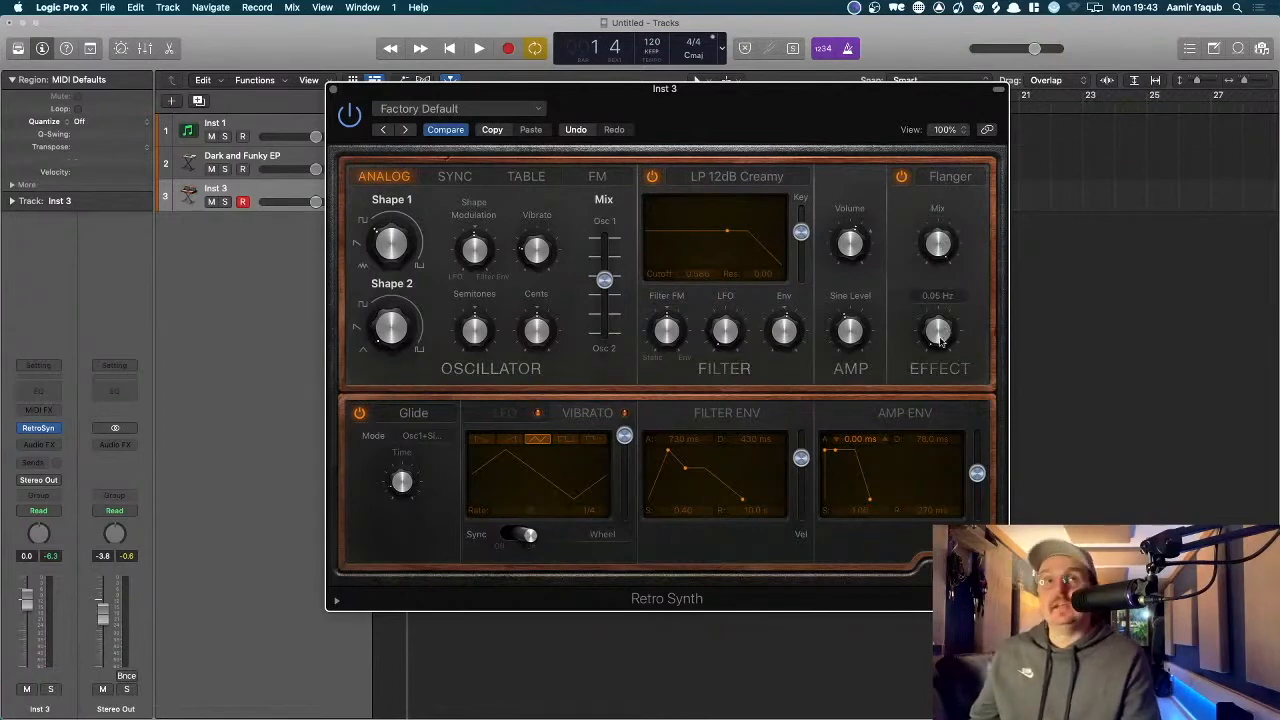
left_click_drag(939, 287, 940, 298)
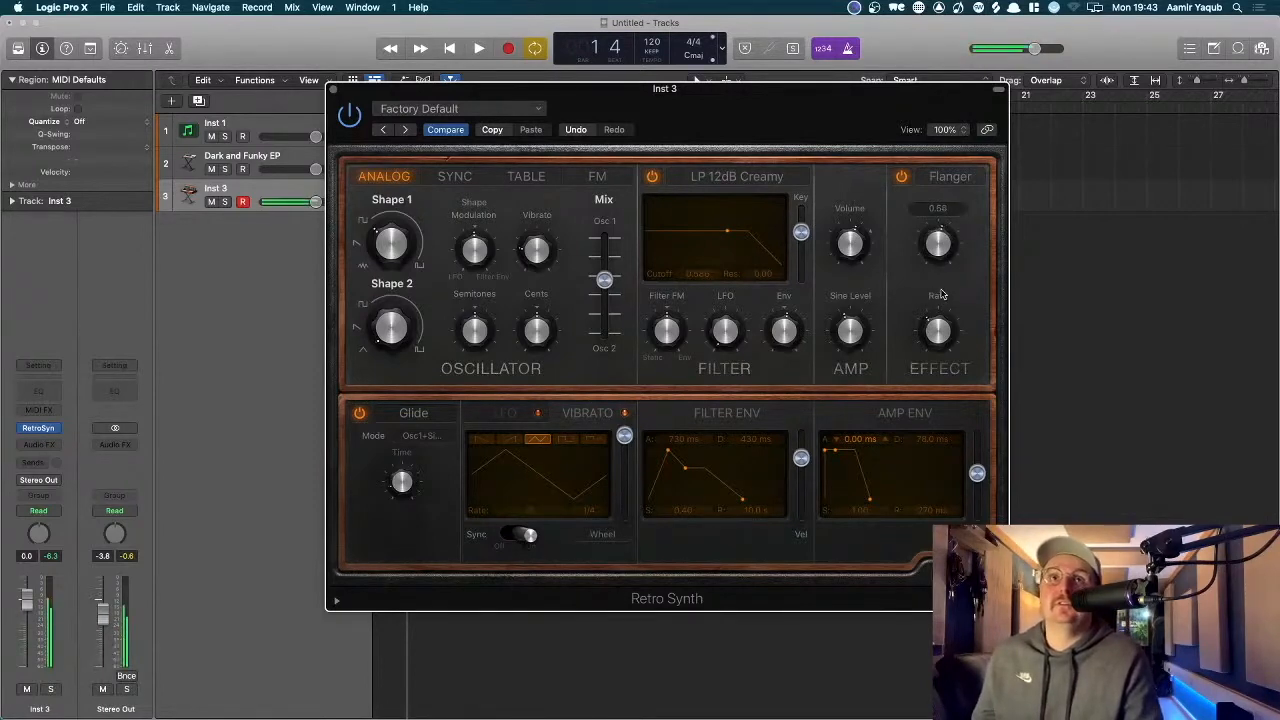
left_click_drag(941, 292, 950, 302)
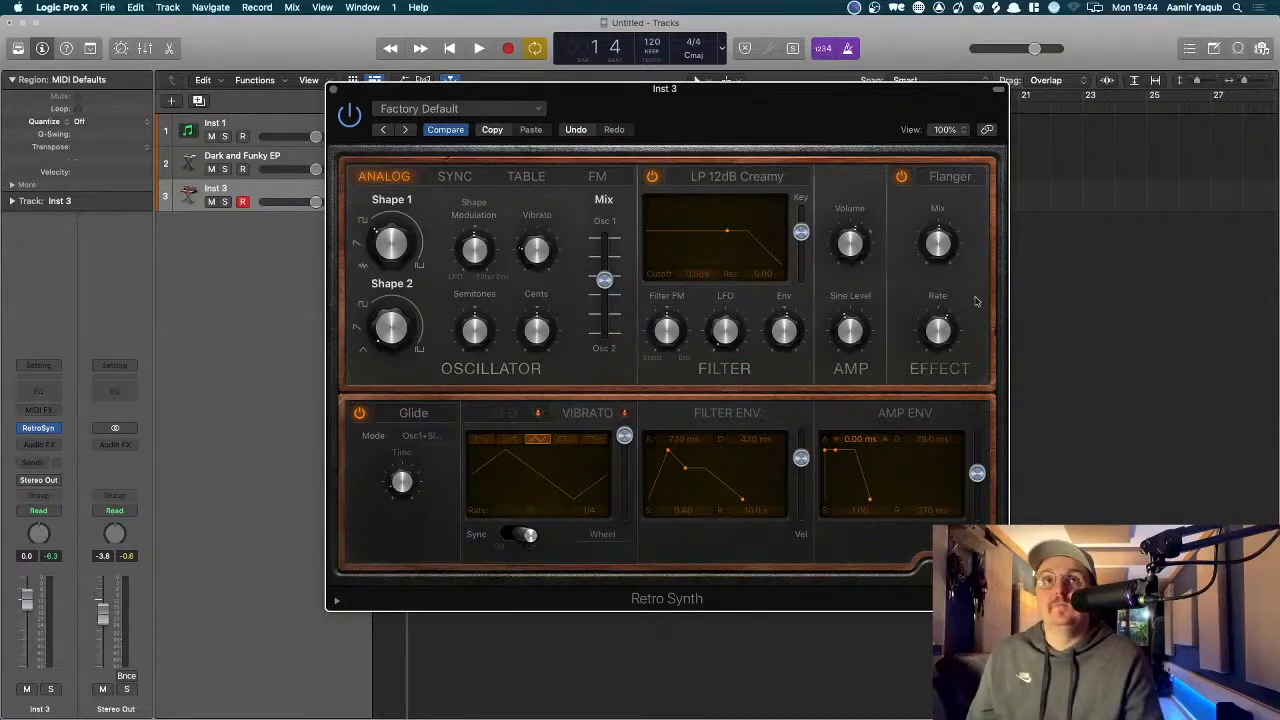
mouse_move(944, 339)
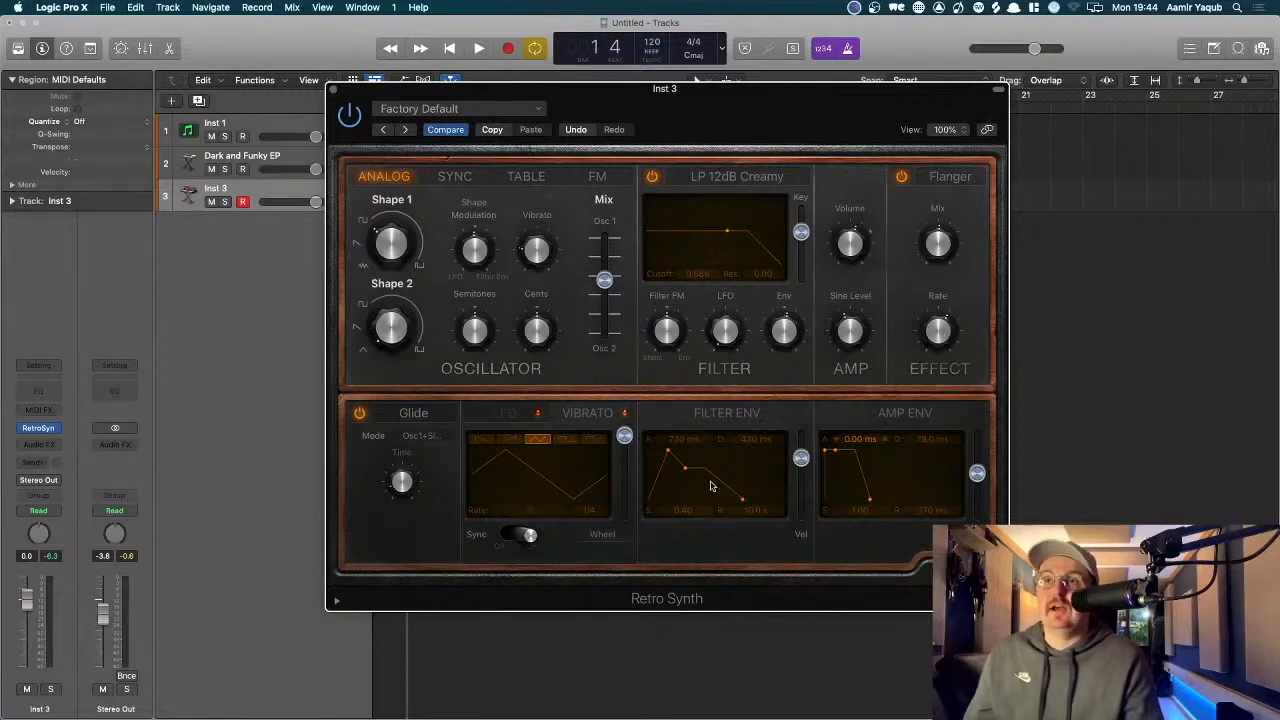
- Toggle sync for the vibrato rate to compare free hertz with note divisions, leaving sync on at 1/4
left_click(512, 534)
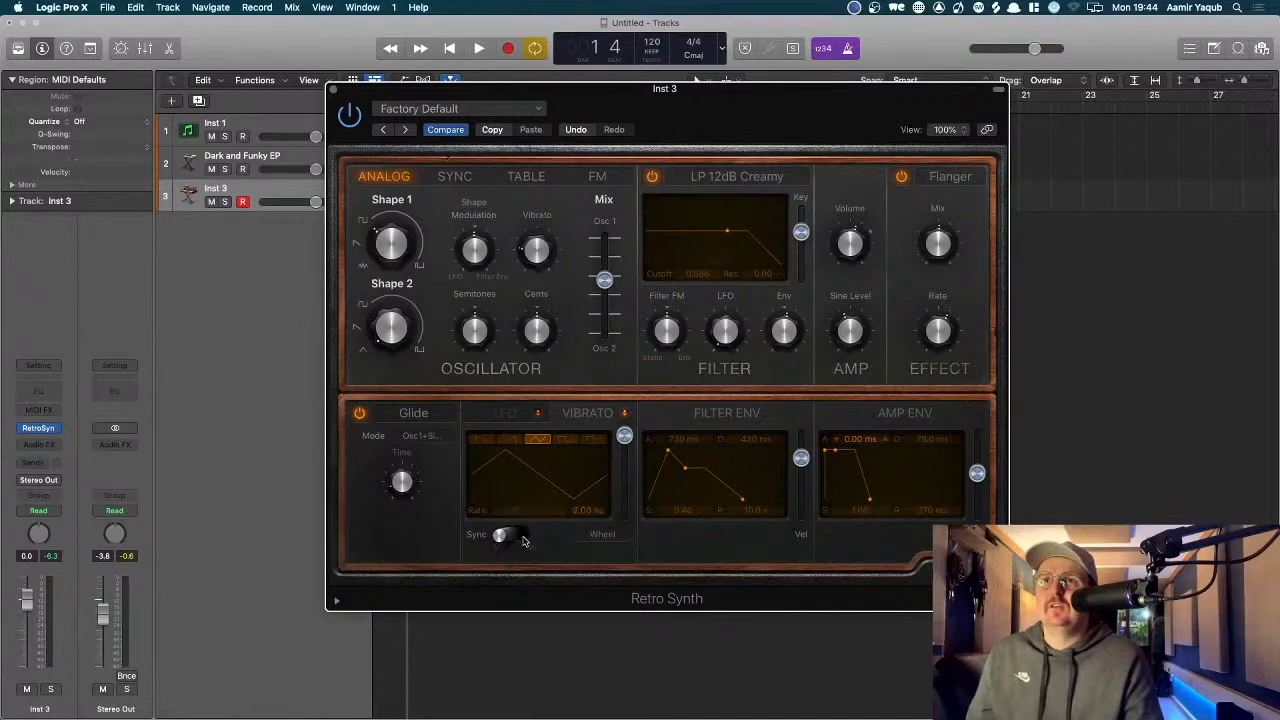
left_click(520, 537)
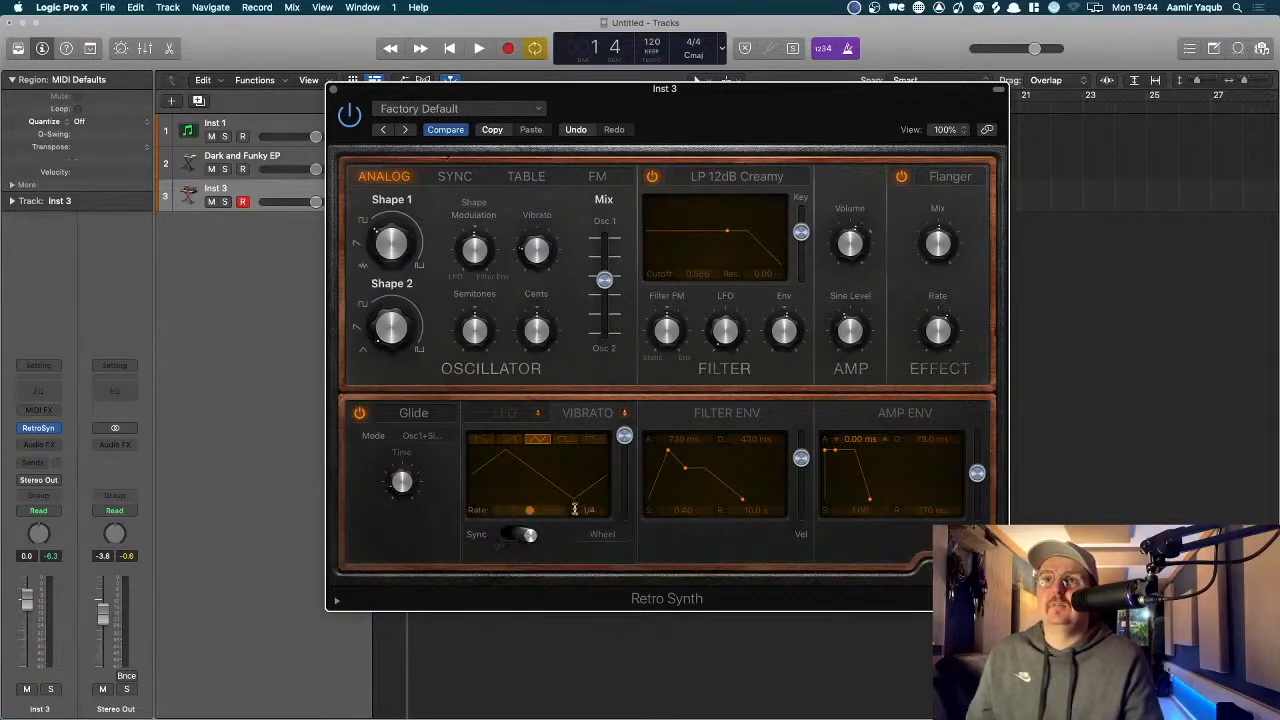
left_click(503, 535)
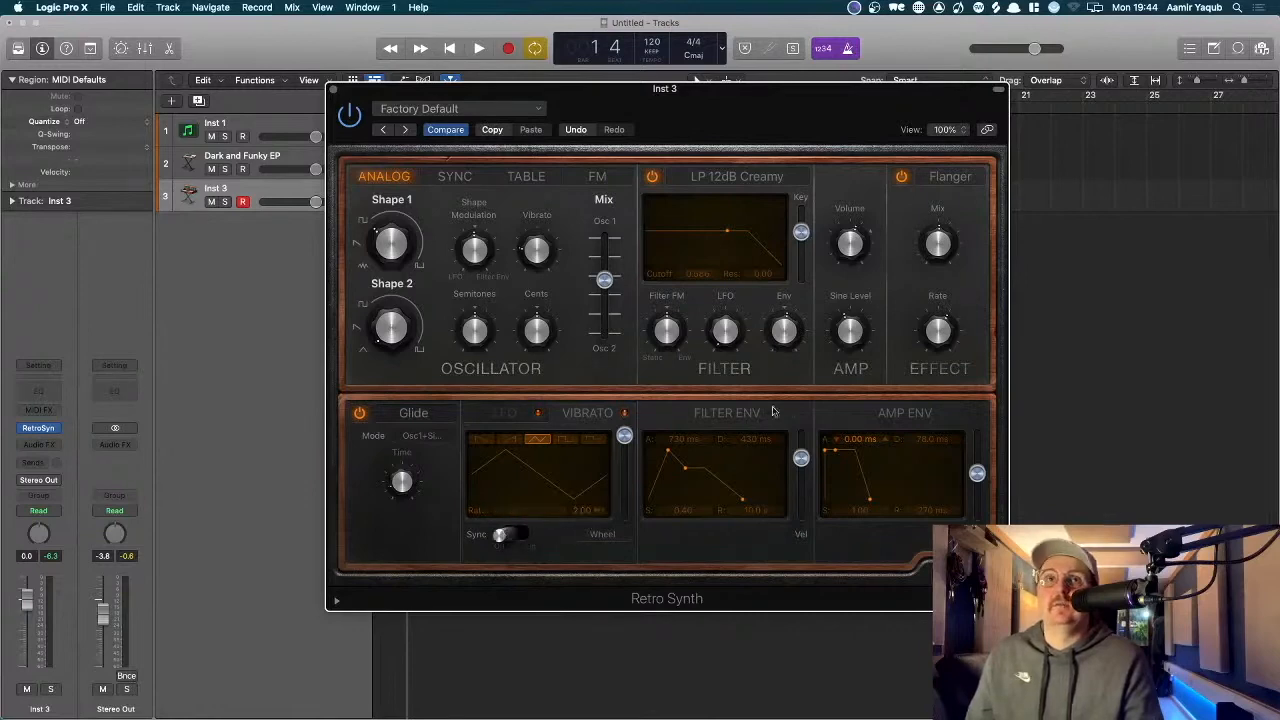
left_click(508, 535)
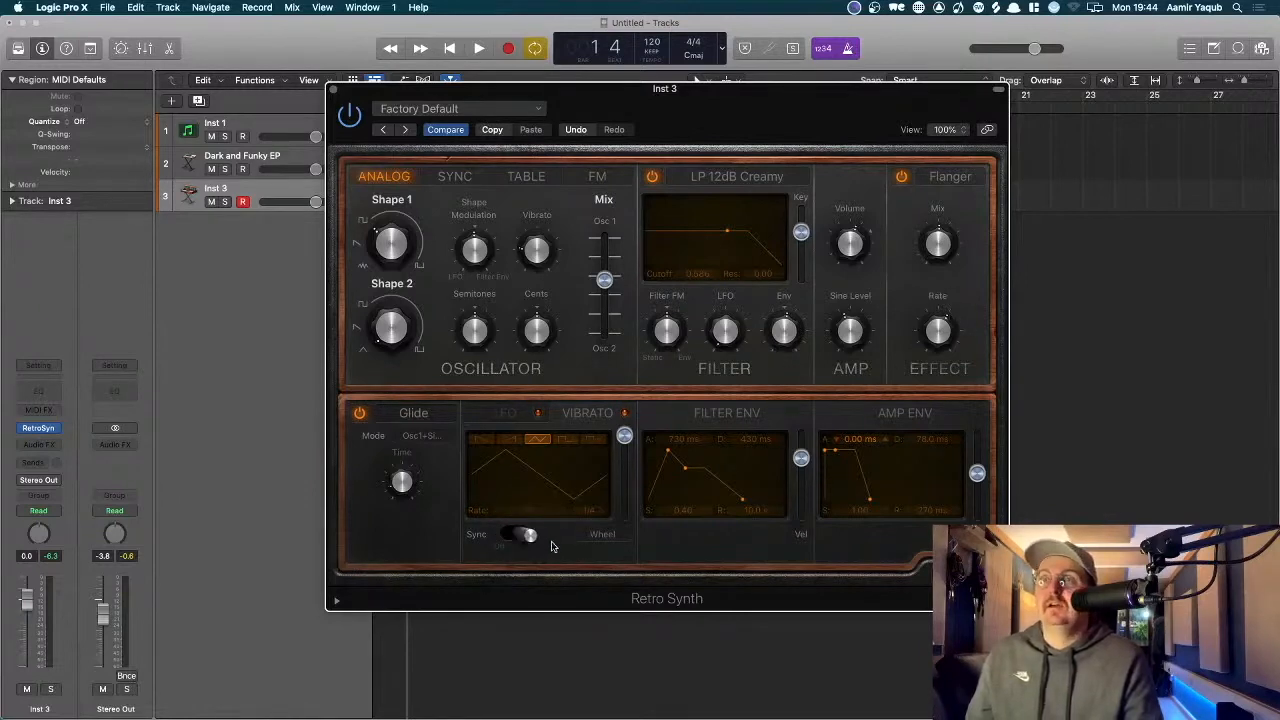
- Expand the additional region parameters and examine how the delay options map note divisions to milliseconds, without choosing one
left_click(12, 186)
left_click(13, 186)
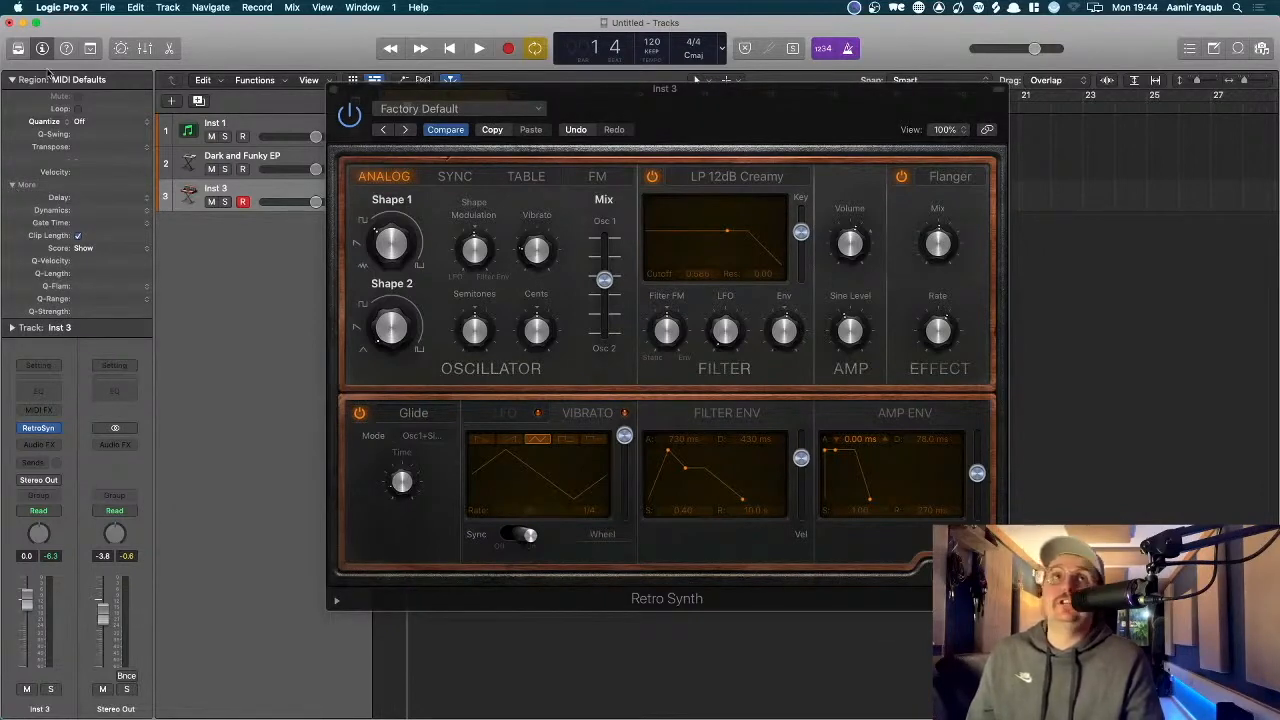
left_click(143, 198)
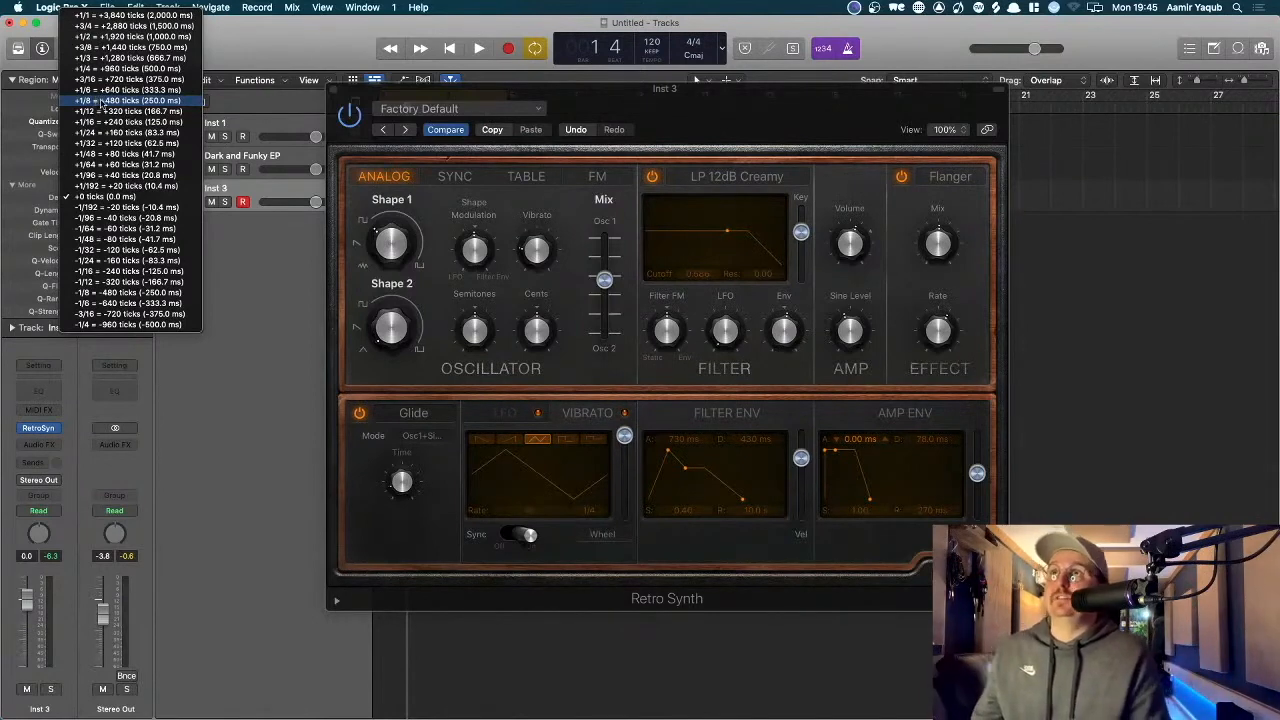
left_click(254, 275)
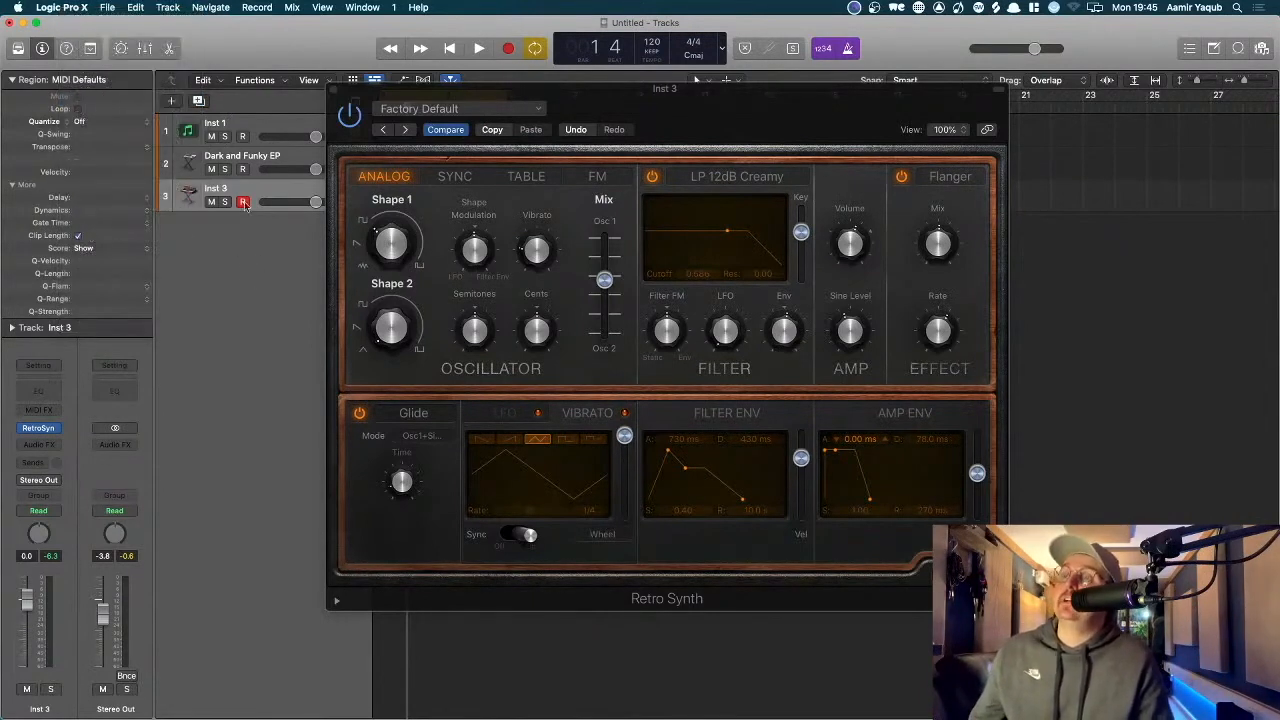
mouse_move(928, 350)
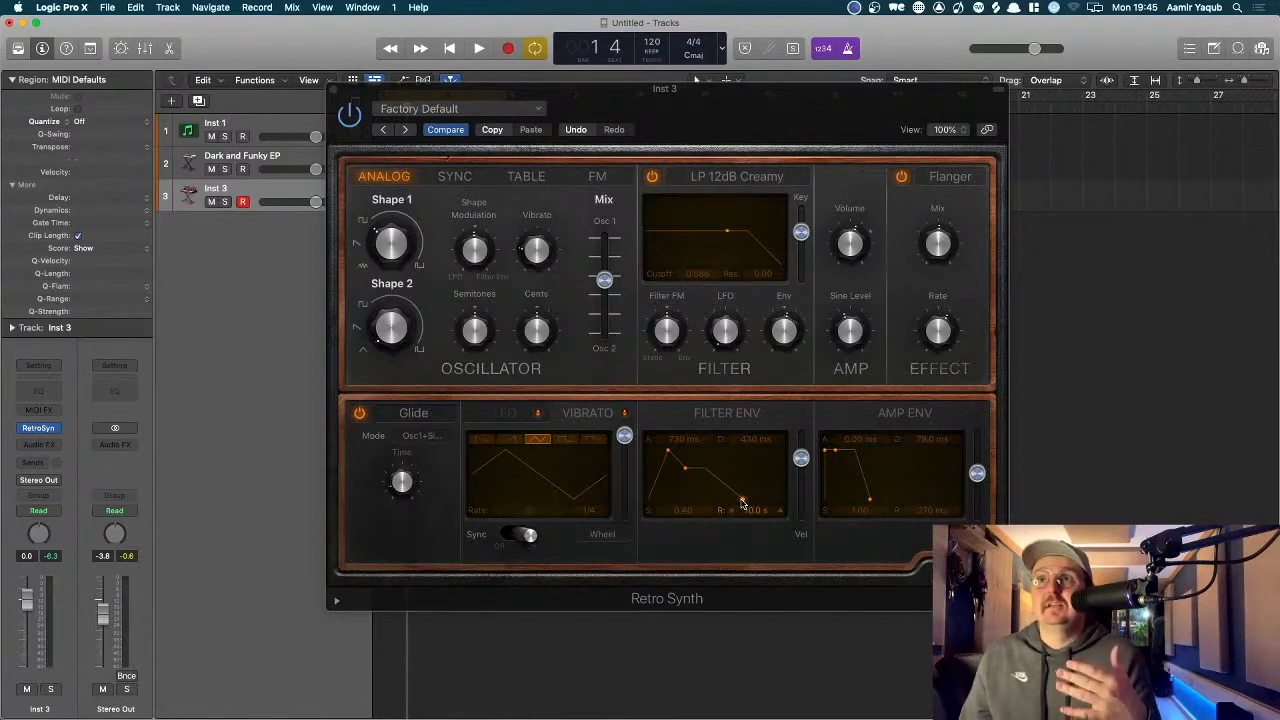
mouse_move(401, 481)
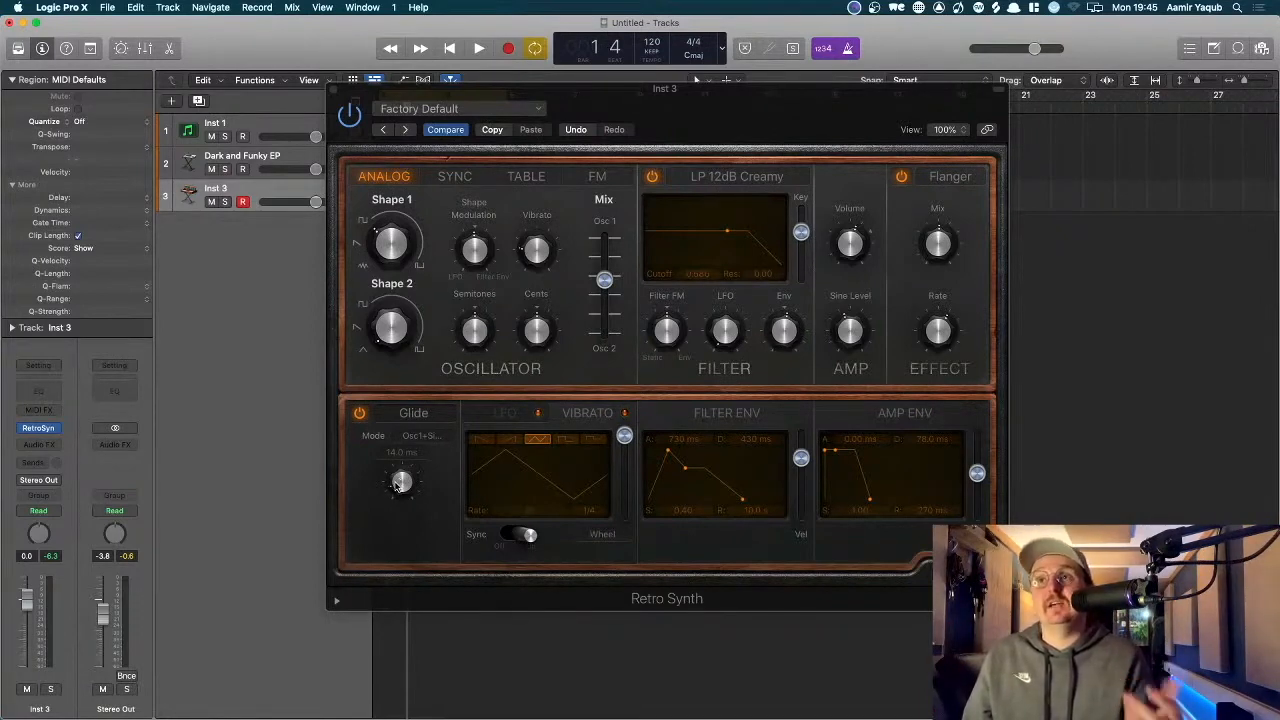
left_click(140, 201)
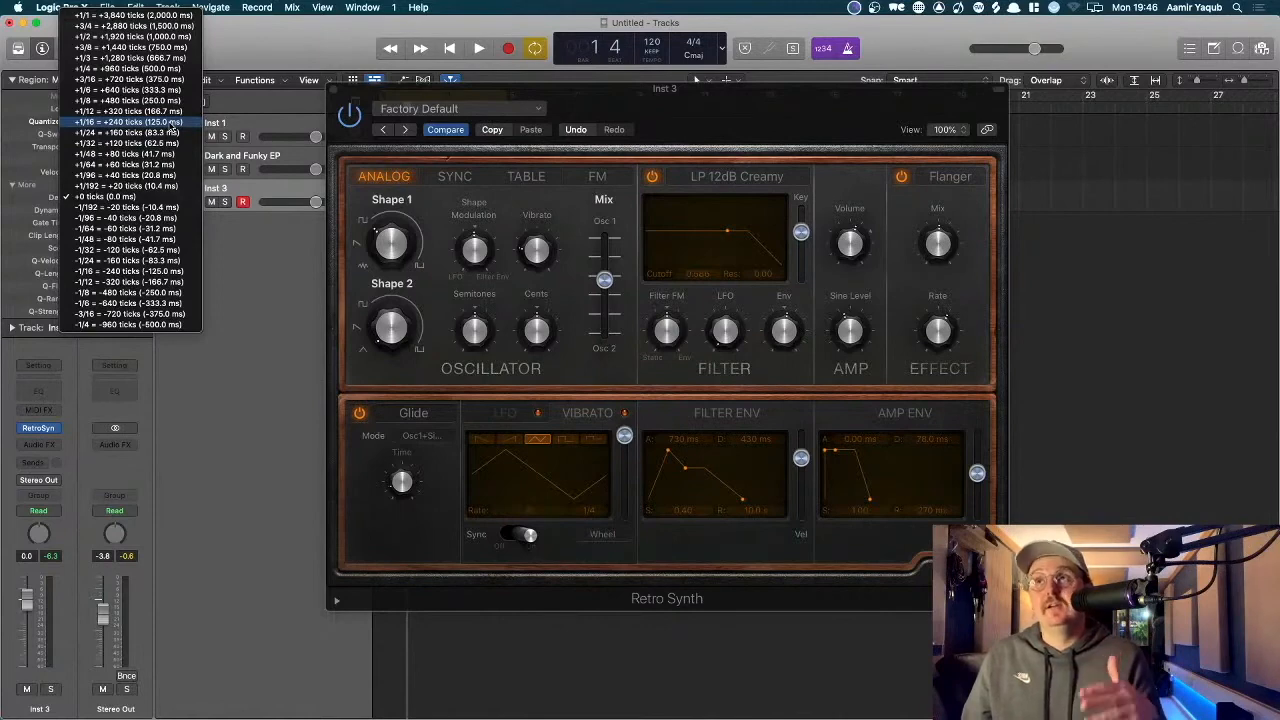
left_click(283, 265)
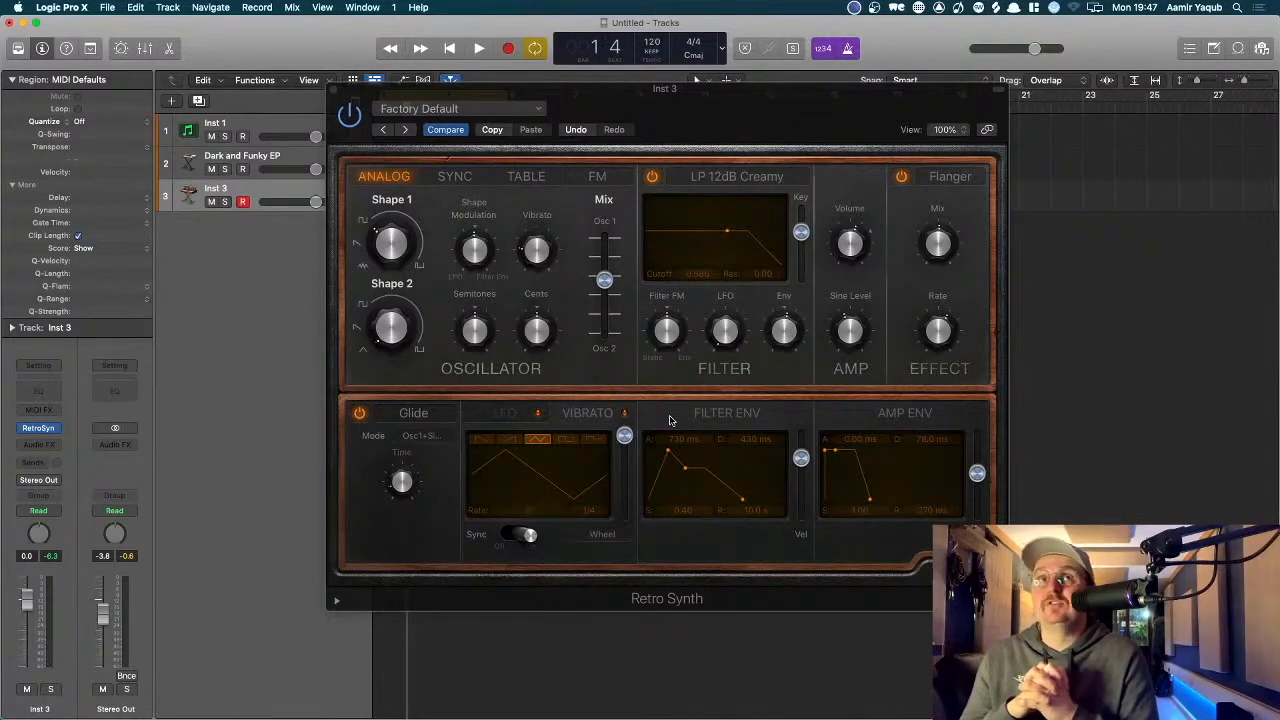
- Change the synth's effect type to Chorus and set its rate to about 0.38 Hz
left_click(966, 176)
left_click(945, 158)
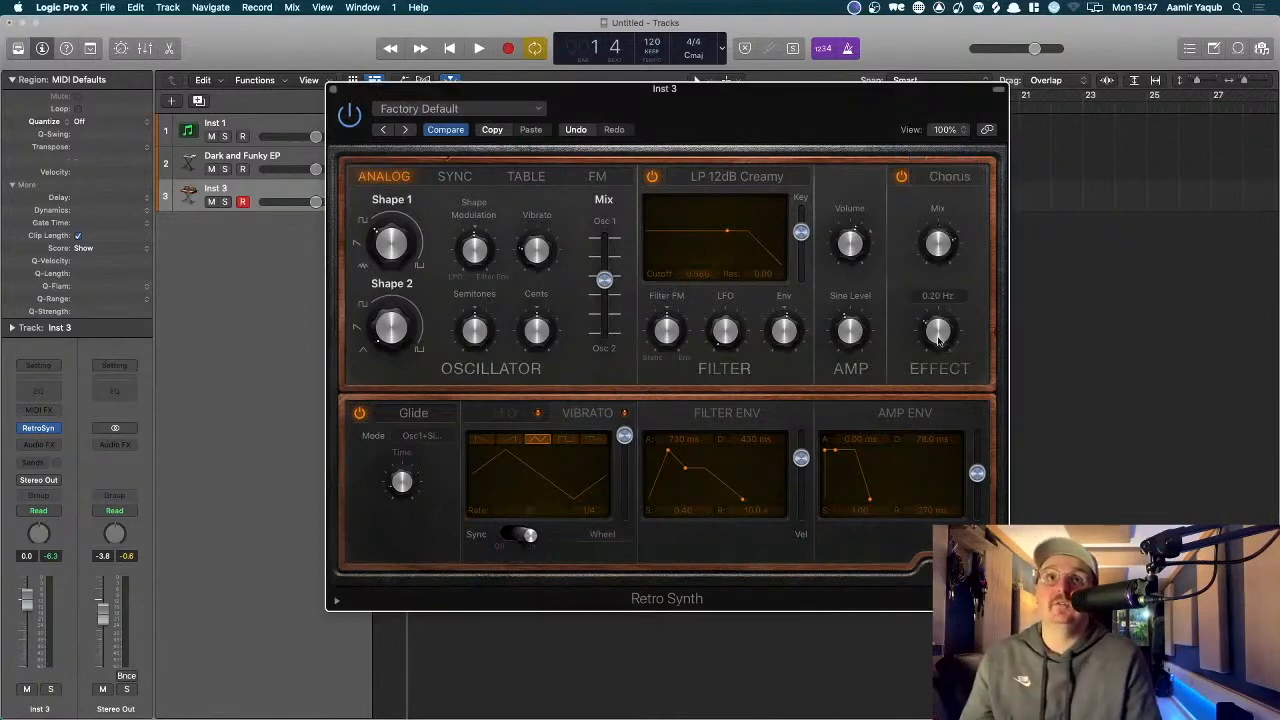
left_click_drag(940, 316, 937, 317)
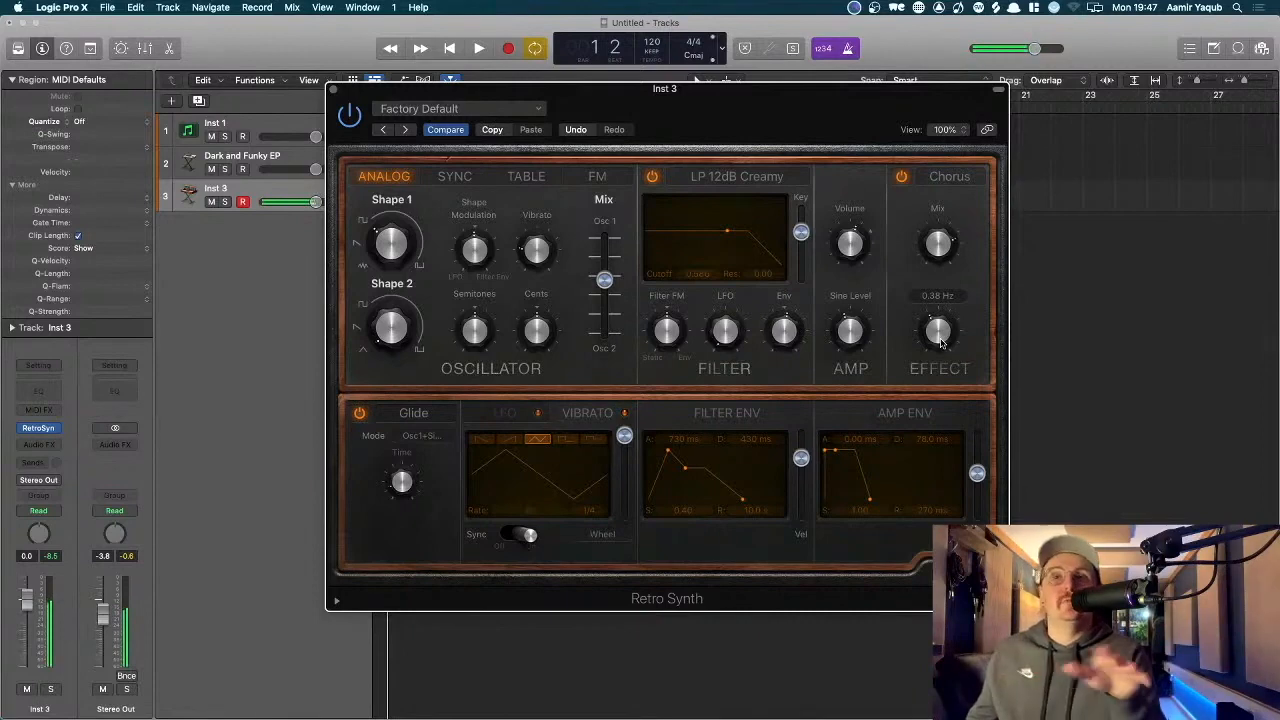
mouse_move(940, 255)
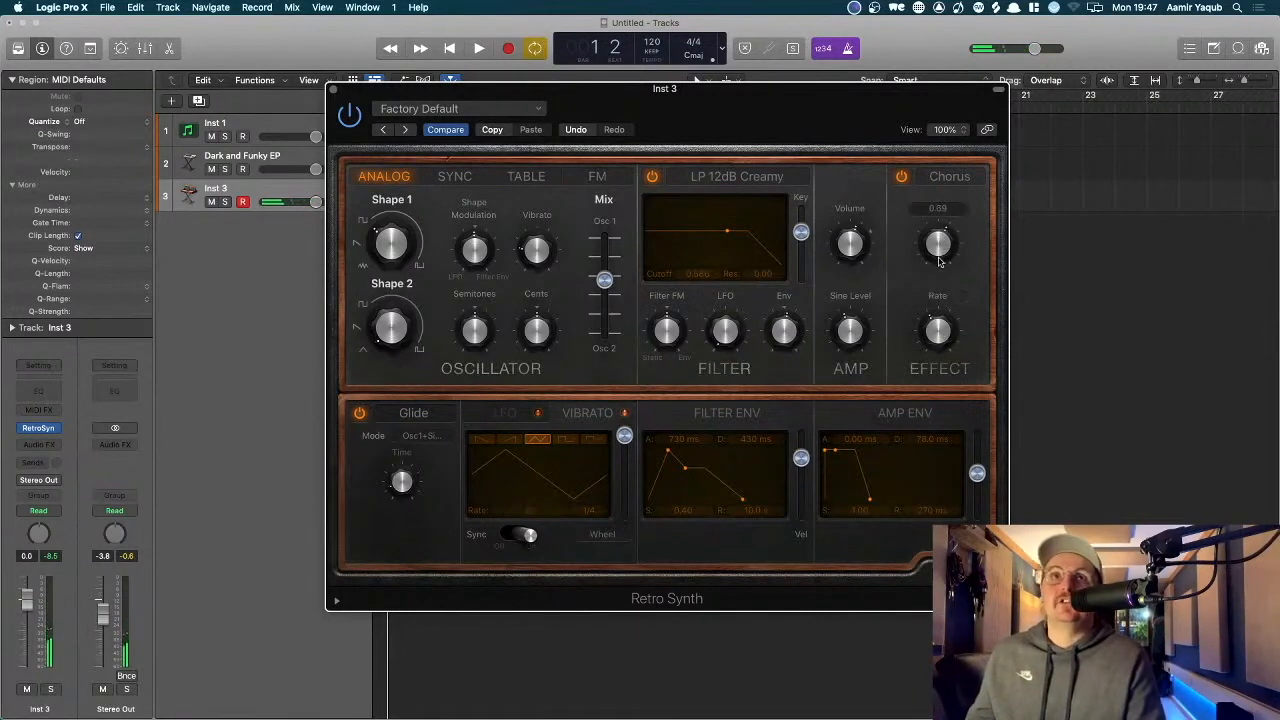